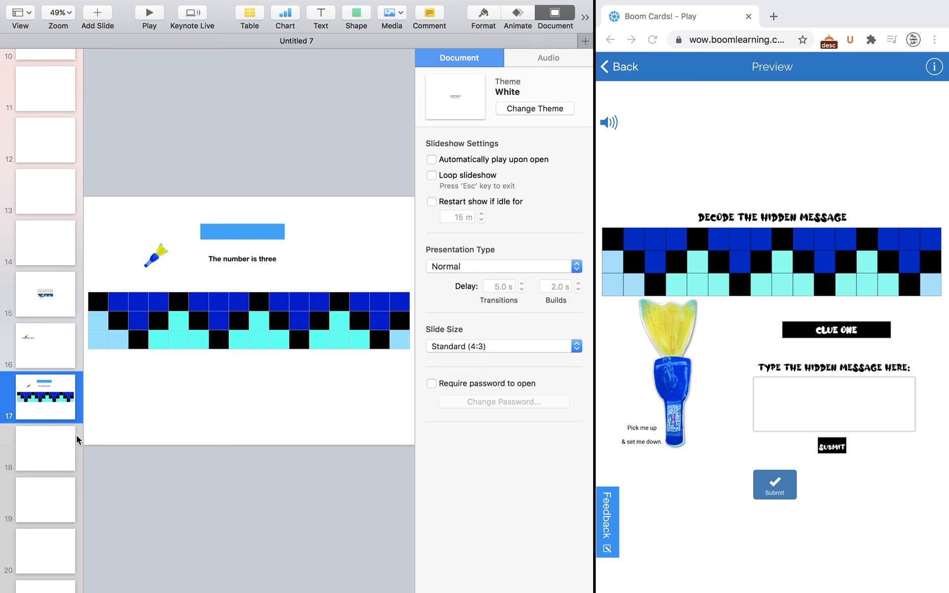
Step: Go to blank slide 18 and show the presentation window alone in full screen instead of in split view
left_click(261, 332)
left_click(263, 299, "shift")
key("Delete")
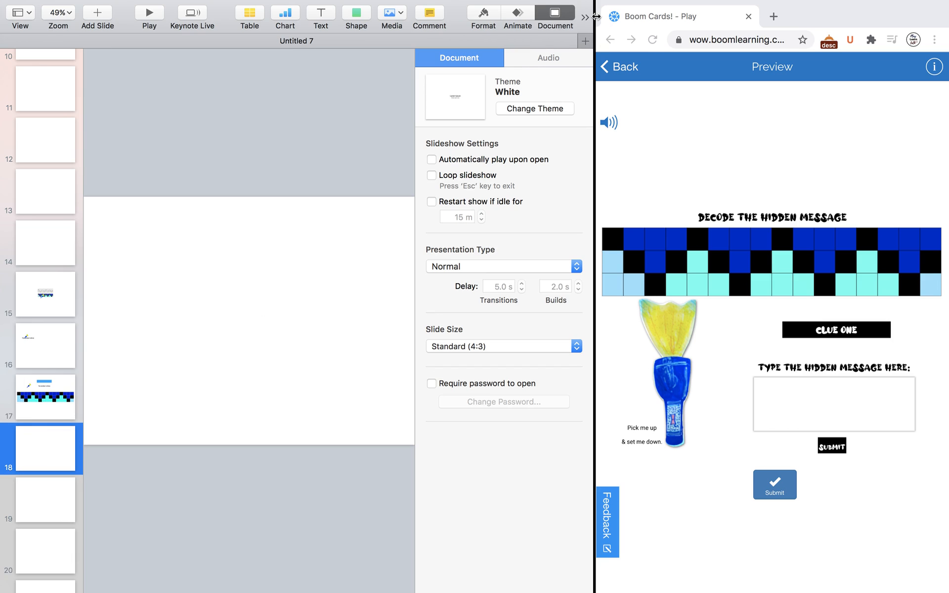
left_click_drag(596, 20, 618, 20)
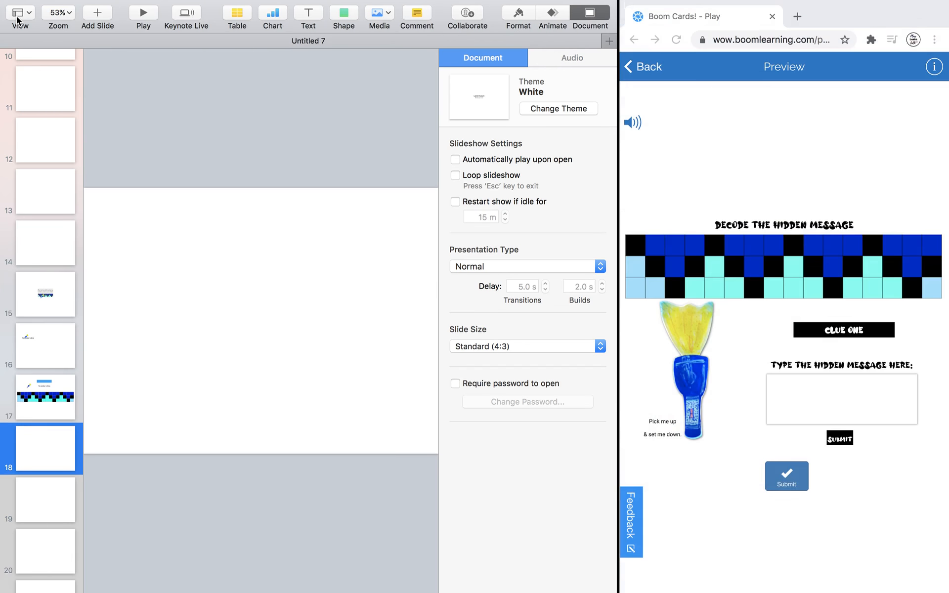
left_click(36, 24)
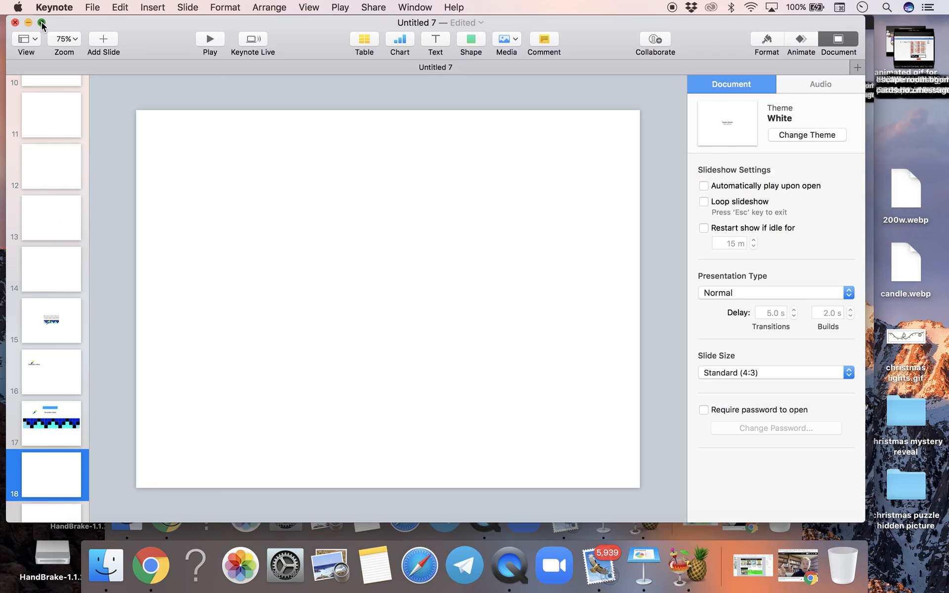
left_click(42, 23)
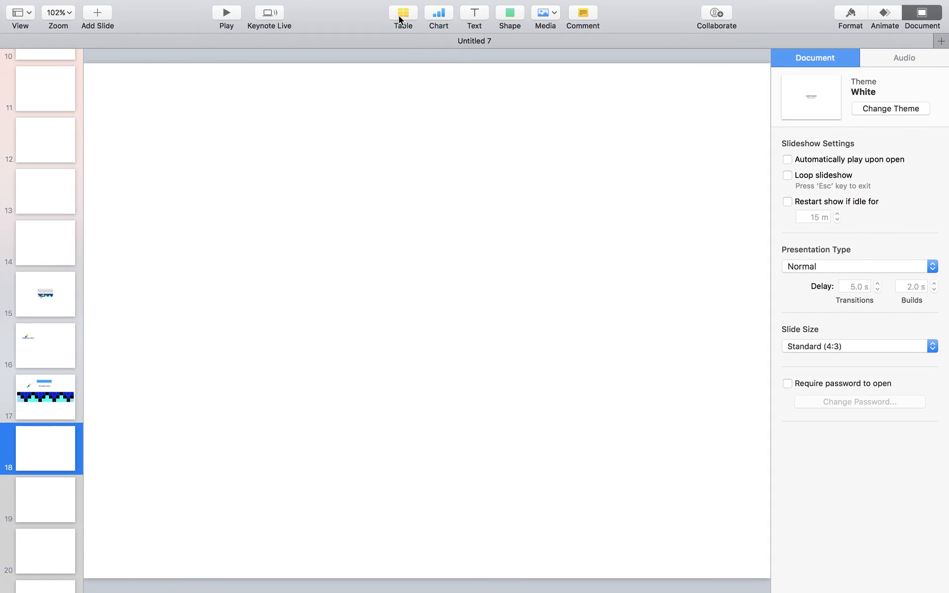
Step: Insert a table without headers on slide 18 and increase it to 30 columns
left_click(404, 14)
left_click(391, 103)
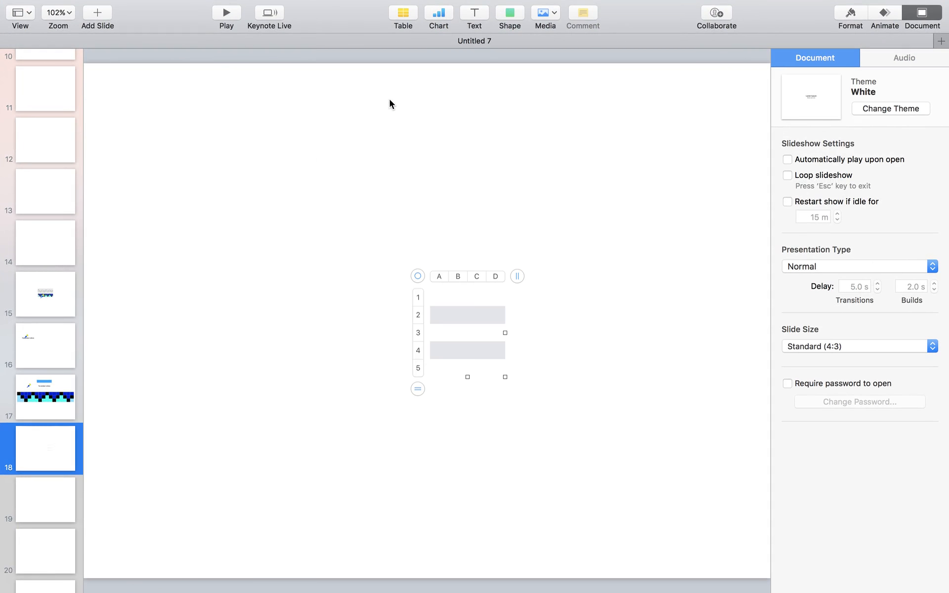
left_click(518, 274)
left_click(517, 273)
left_click(518, 273)
left_click(518, 273)
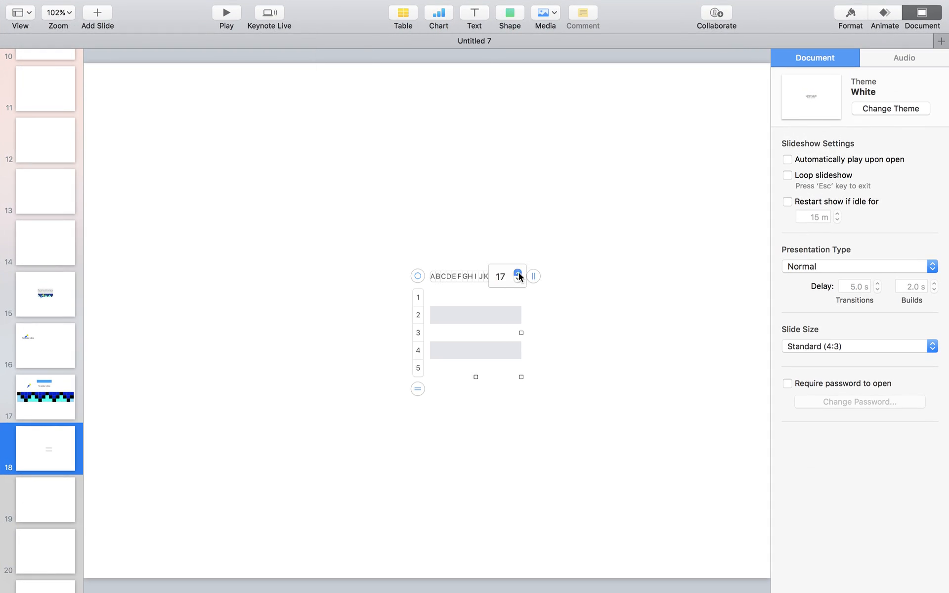
left_click(517, 274)
left_click(517, 274)
left_click(518, 273)
left_click(518, 274)
left_click(517, 273)
left_click(518, 273)
left_click(518, 273)
left_click(518, 274)
left_click(518, 273)
left_click(518, 273)
Step: Move and enlarge the table on the slide, and reduce it to three rows
left_click(548, 321)
left_click_drag(549, 321, 291, 224)
left_click_drag(331, 279, 670, 430)
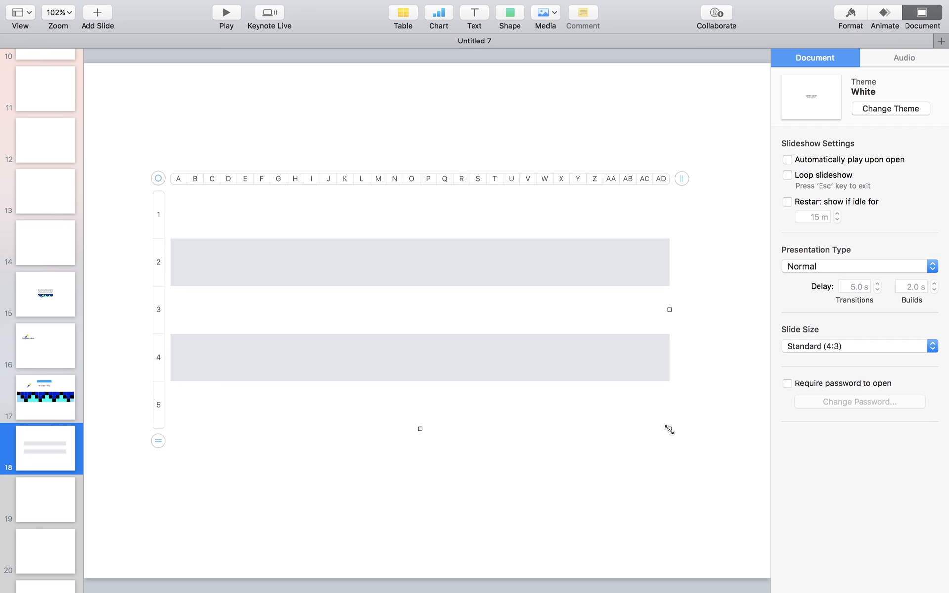
left_click(164, 446)
left_click(164, 447)
left_click(163, 446)
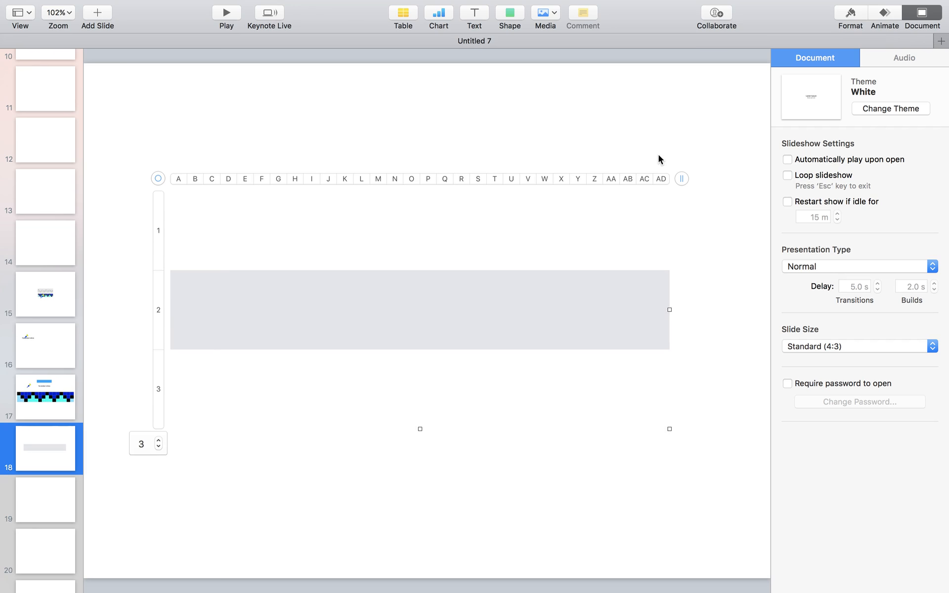
Step: Give all of the table's cell borders a solid black line 2 pt thick
left_click(847, 19)
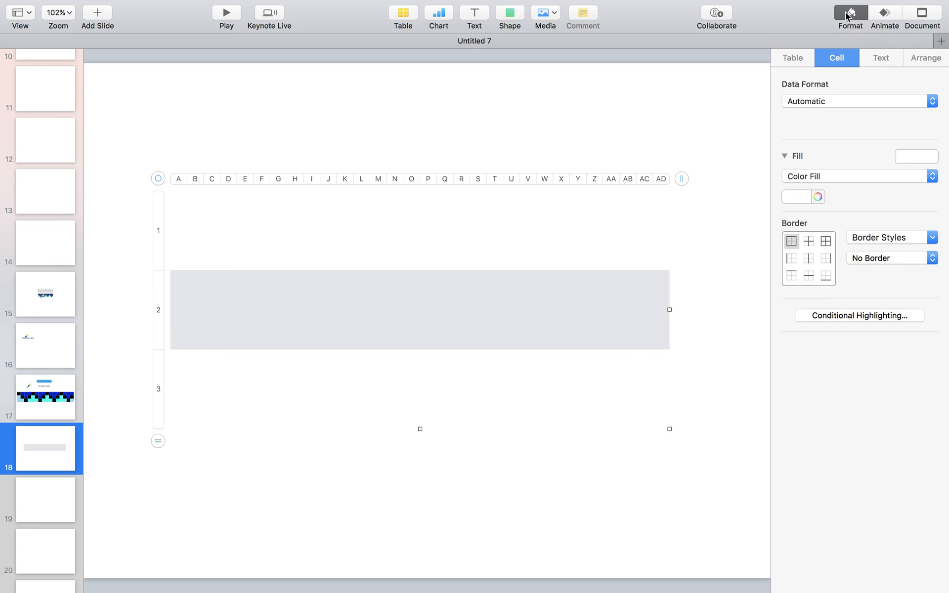
left_click(823, 240)
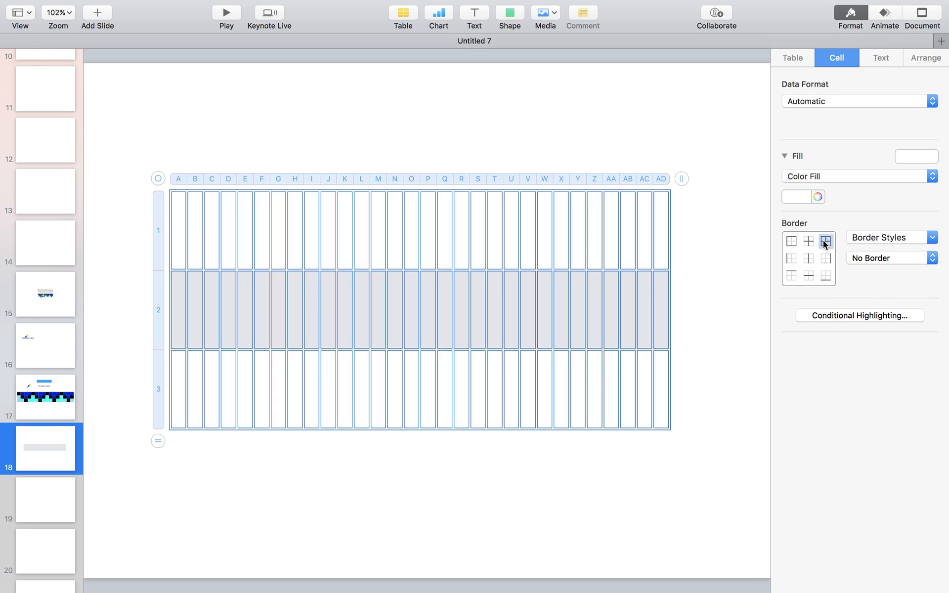
left_click(865, 260)
left_click(873, 221)
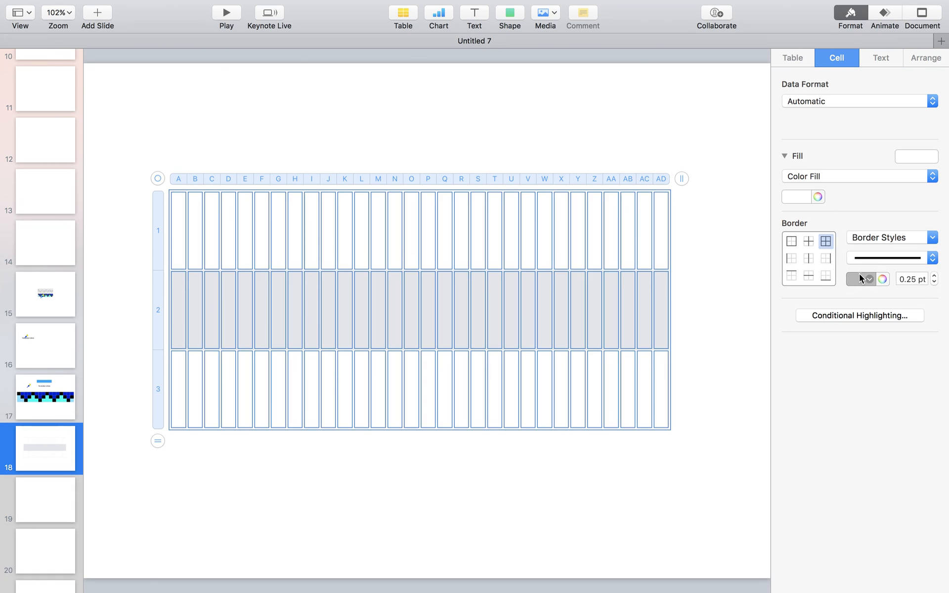
left_click(861, 278)
left_click(900, 360)
left_click(934, 275)
left_click(934, 276)
Step: Stretch the table across nearly the full slide width and shorten it into a band near the slide's upper edge
left_click(732, 326)
left_click_drag(529, 272, 483, 208)
left_click_drag(589, 337, 760, 452)
scroll(668, 416, "down", 5)
left_click(594, 399)
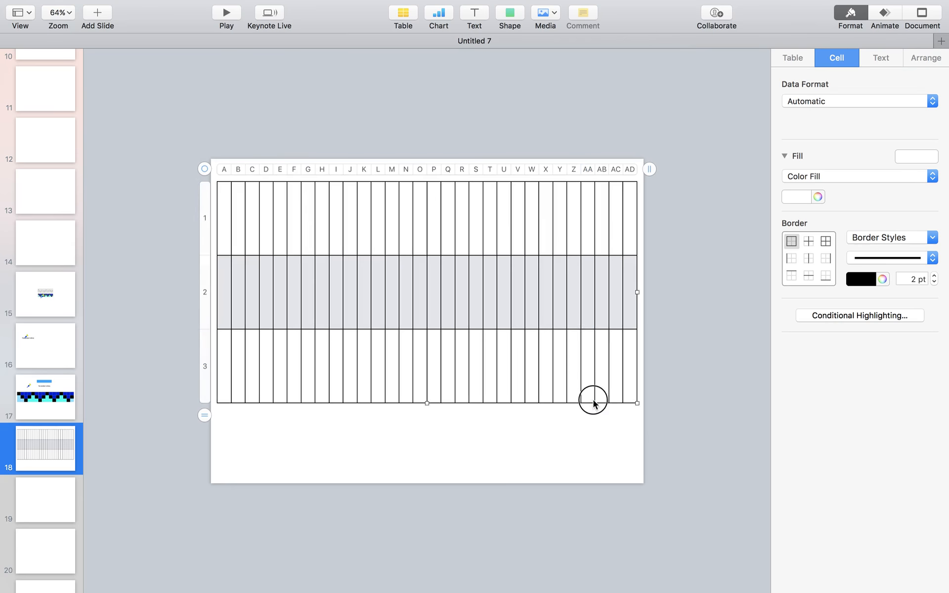
left_click(424, 420)
left_click(424, 413)
left_click_drag(427, 402, 438, 271)
left_click_drag(437, 225, 436, 244)
left_click(377, 338)
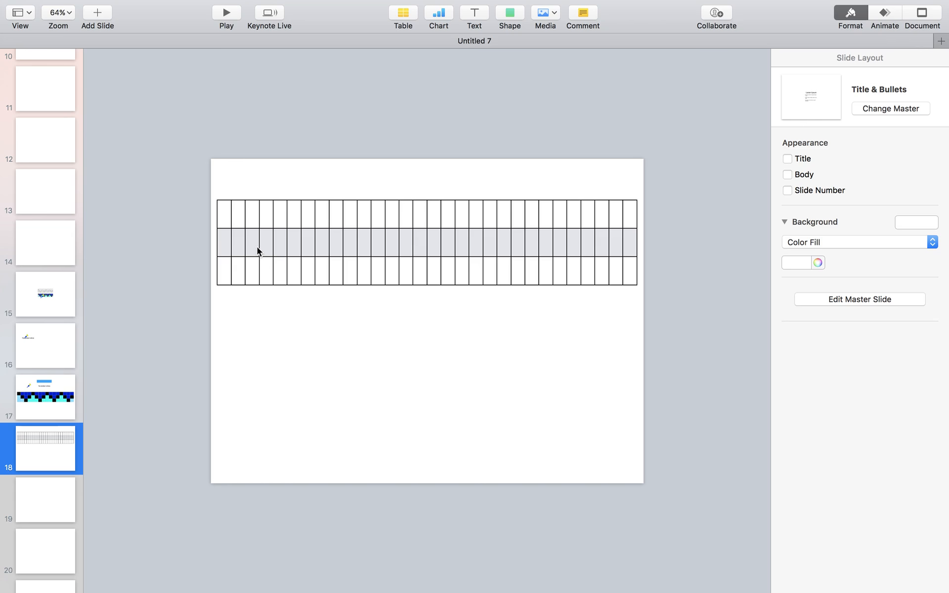
Step: Enter the word THE diagonally in the table, with T in A1, H in B2 and E in C3
left_click(227, 218)
left_click(228, 217)
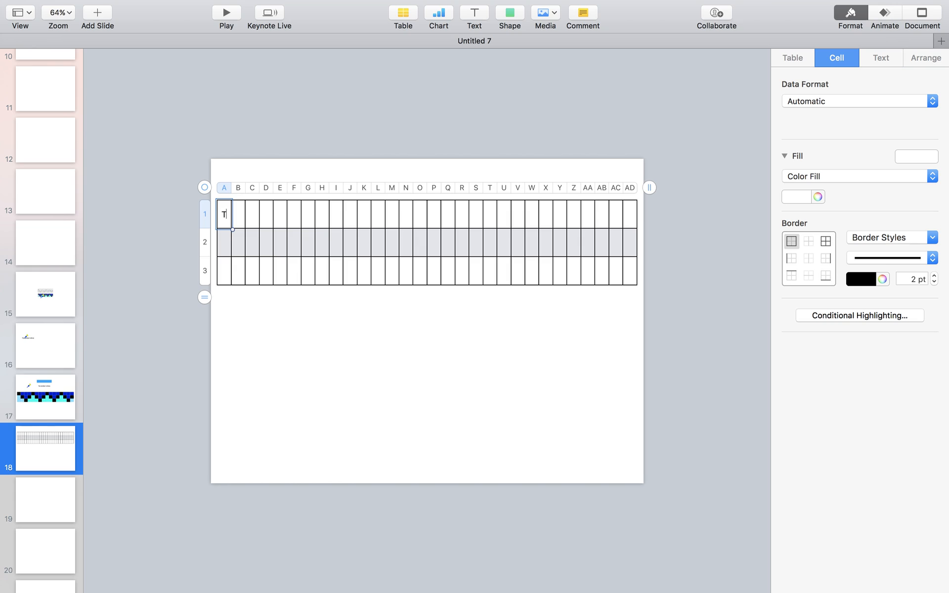
left_click(242, 245)
type("H")
left_click(250, 275)
type("e")
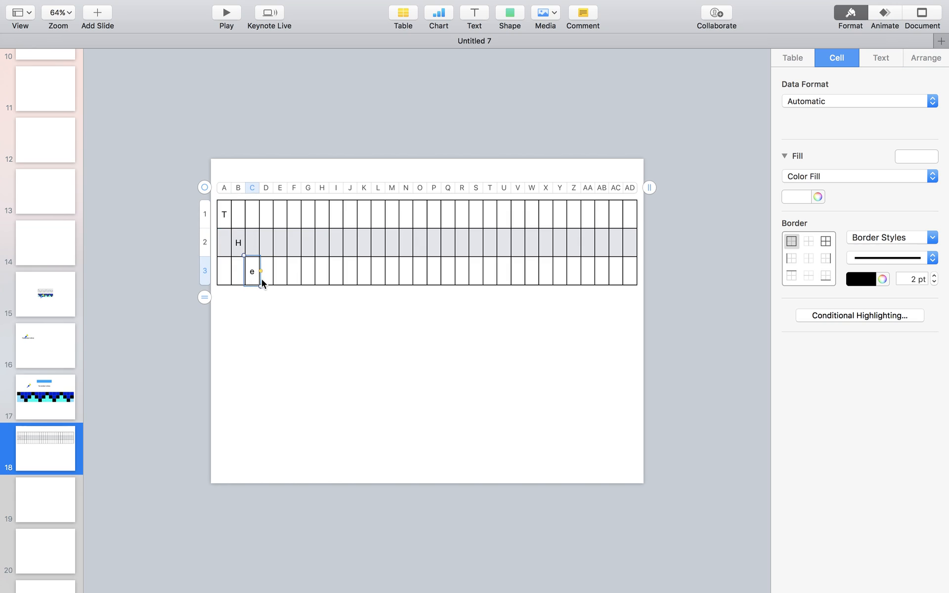
Step: Enter NUMBER in a zigzag, one letter per column: N in D2, U in E1, M in F2, B in G3, E in H2, R in I1
left_click(262, 238)
type("n")
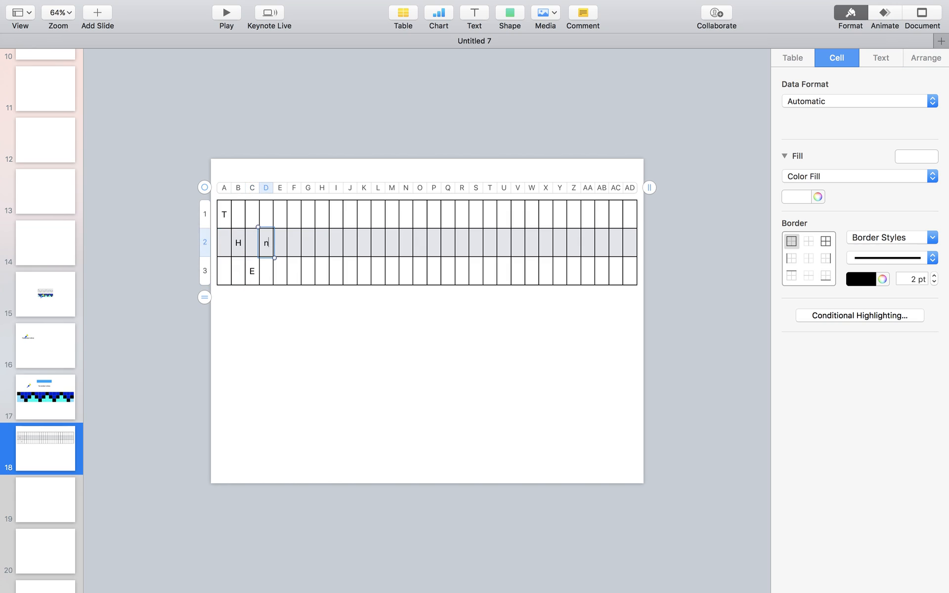
left_click(284, 219)
type("u")
left_click(297, 240)
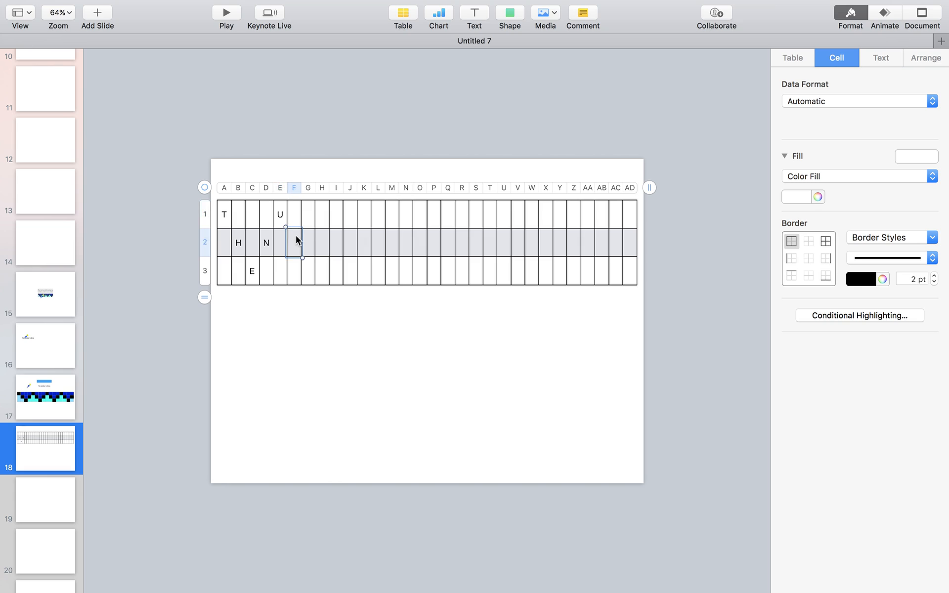
type("m")
left_click(312, 269)
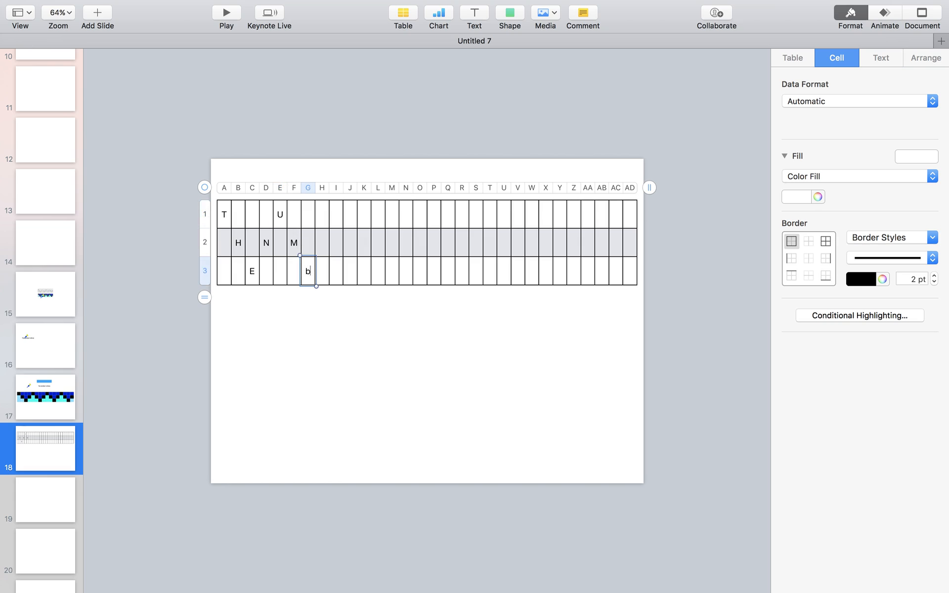
left_click(325, 241)
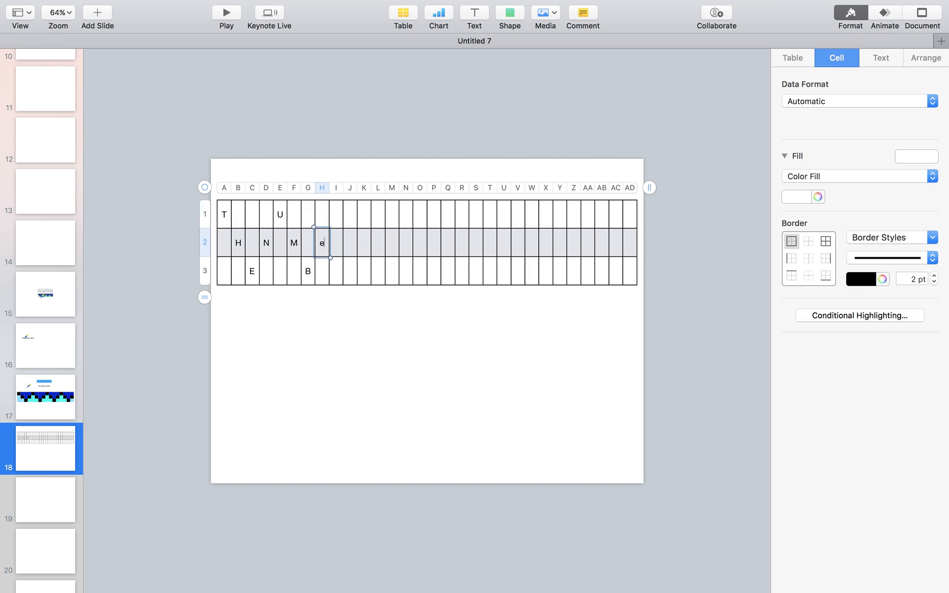
left_click(340, 223)
Step: Continue the zigzag with the word IS, placing I in J2 and S in K3
left_click(353, 245)
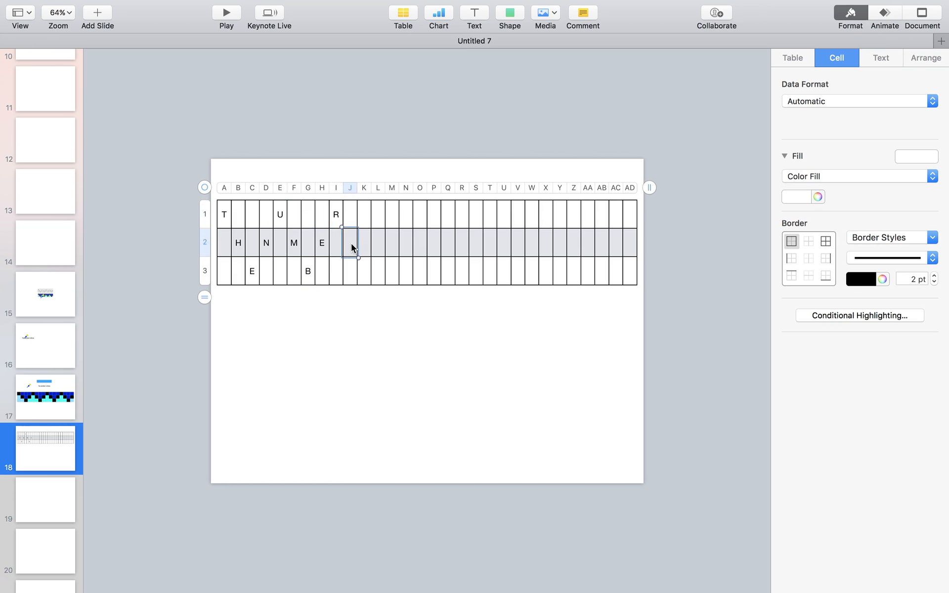
type("i")
left_click(364, 269)
type("s")
Step: Complete the zigzag message with THREE, placing T in L2, H in M1, R in N2, E in O3 and E in P2
left_click(380, 248)
type("t")
left_click(391, 207)
type("h")
left_click(408, 242)
type("r")
left_click(424, 272)
type("e")
left_click(434, 245)
type("e")
left_click(449, 309)
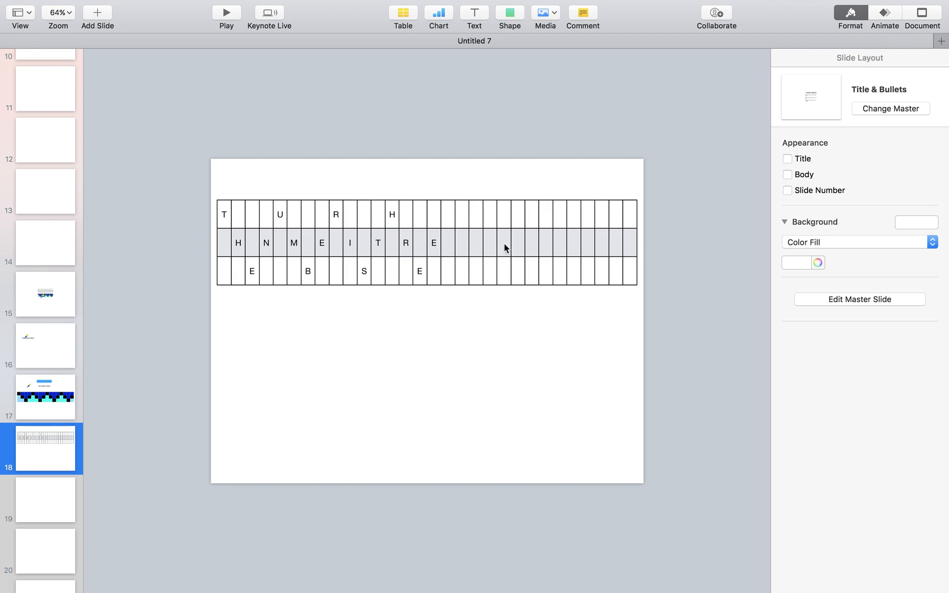
Step: Reduce the table to 16 columns so that it ends at the message's last letter
left_click(632, 200)
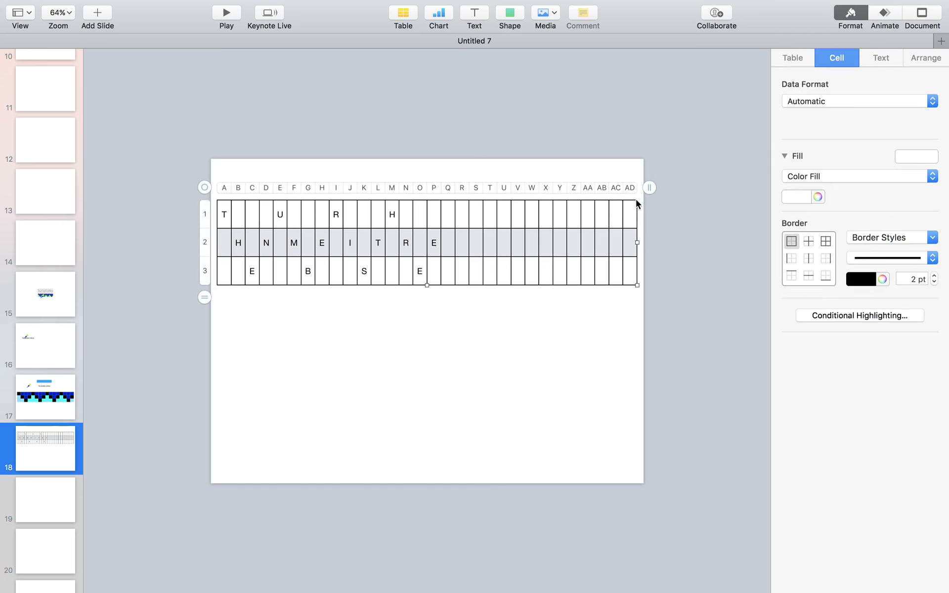
left_click(648, 189)
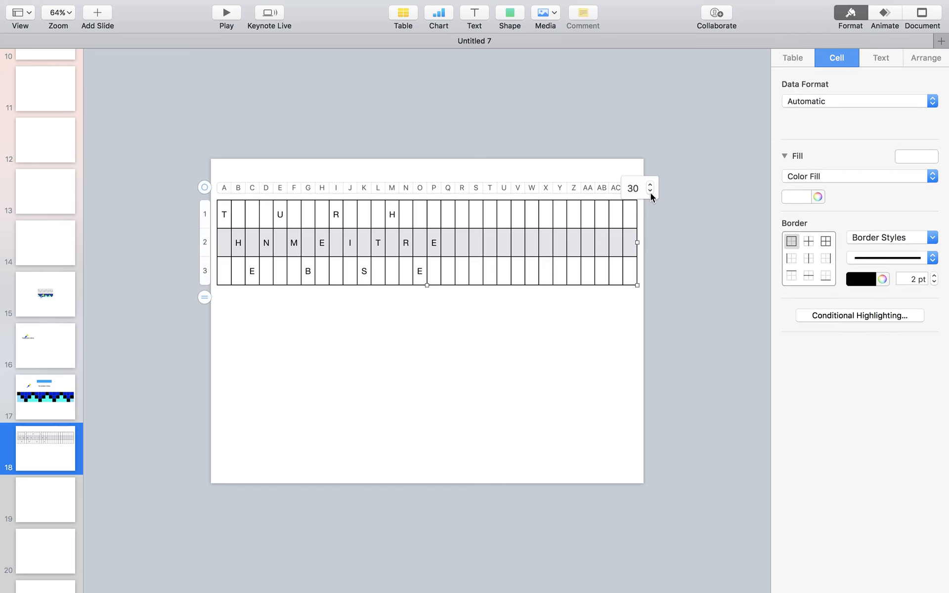
left_click(650, 192)
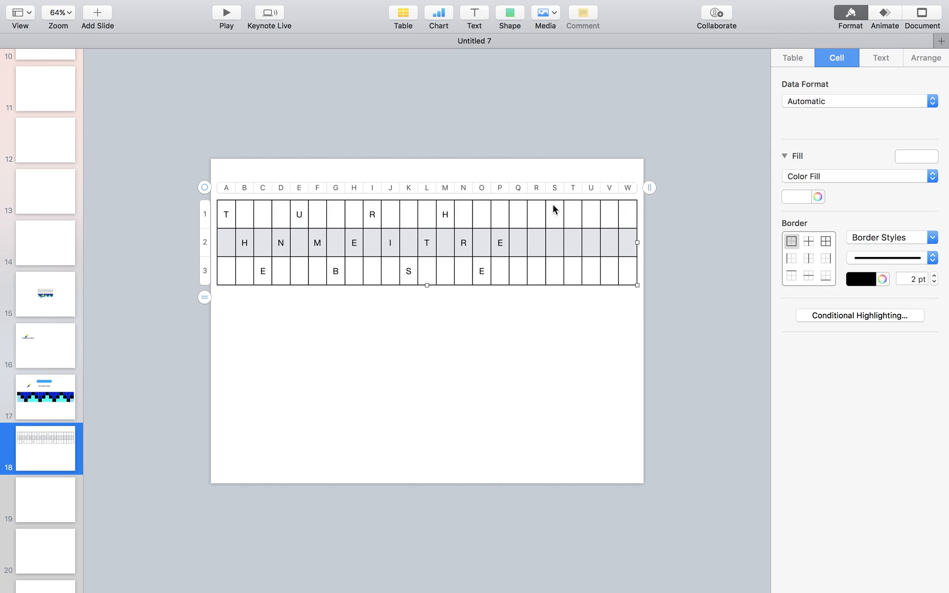
left_click(649, 189)
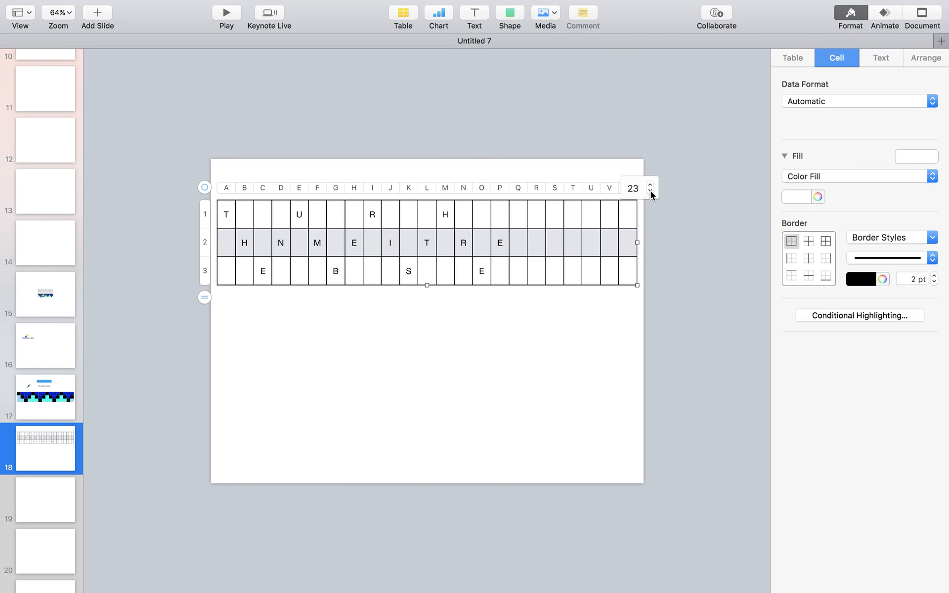
left_click(650, 191)
left_click(650, 192)
left_click(650, 192)
left_click(650, 192)
left_click(650, 192)
left_click(651, 191)
left_click(651, 192)
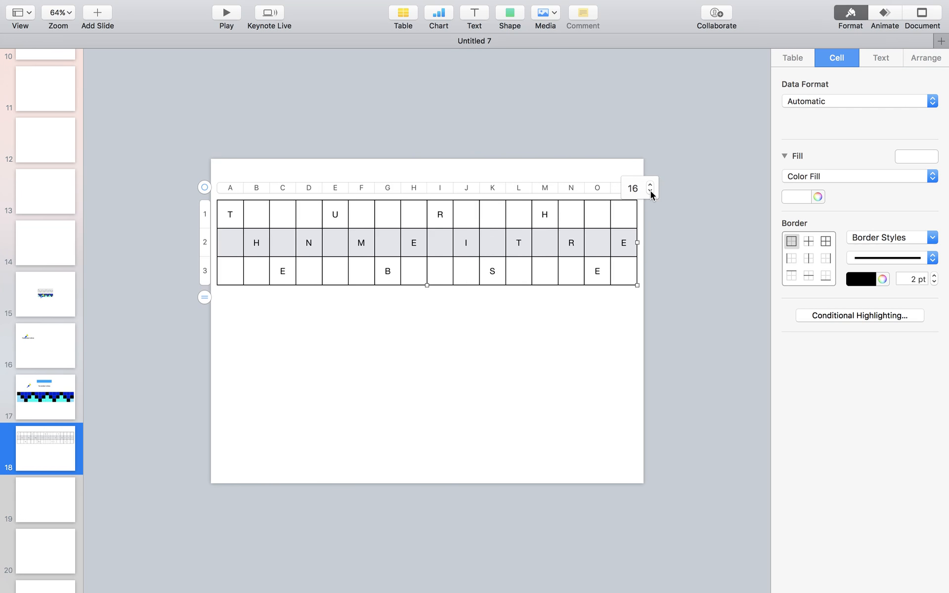
left_click(657, 229)
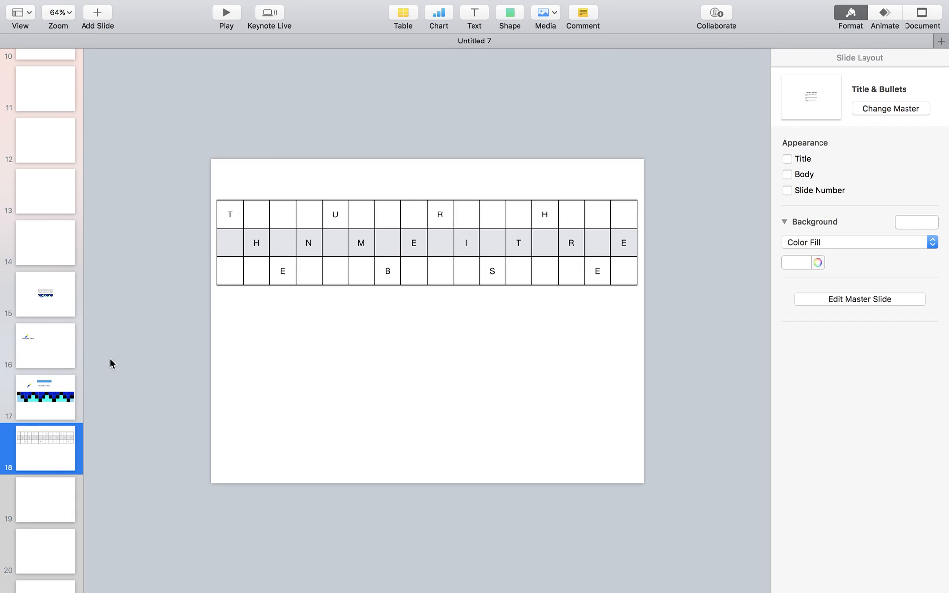
Step: Copy the flashlight image from slide 17 to slide 18, enlarge it and place it below the table
left_click(52, 414)
left_click(301, 244)
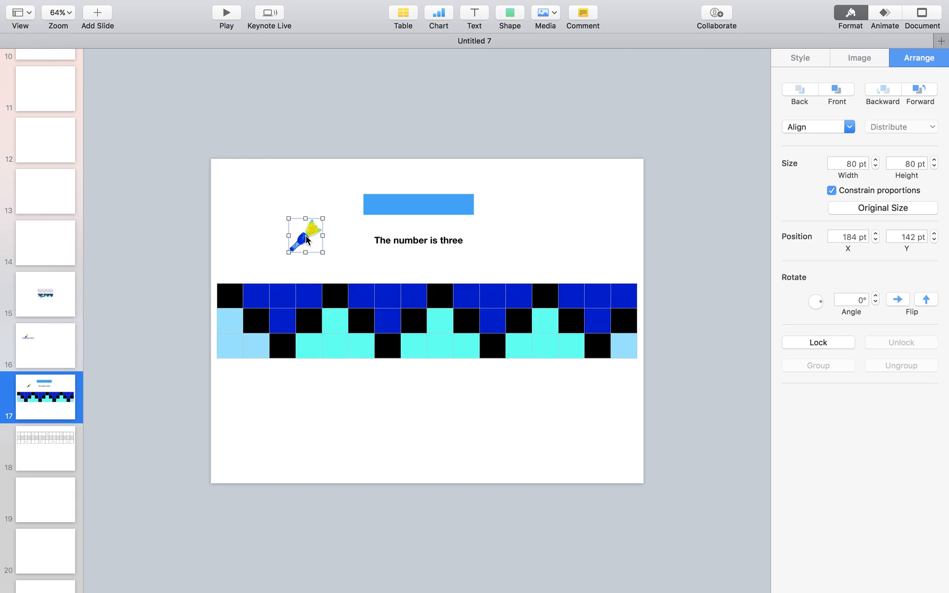
left_click(38, 458)
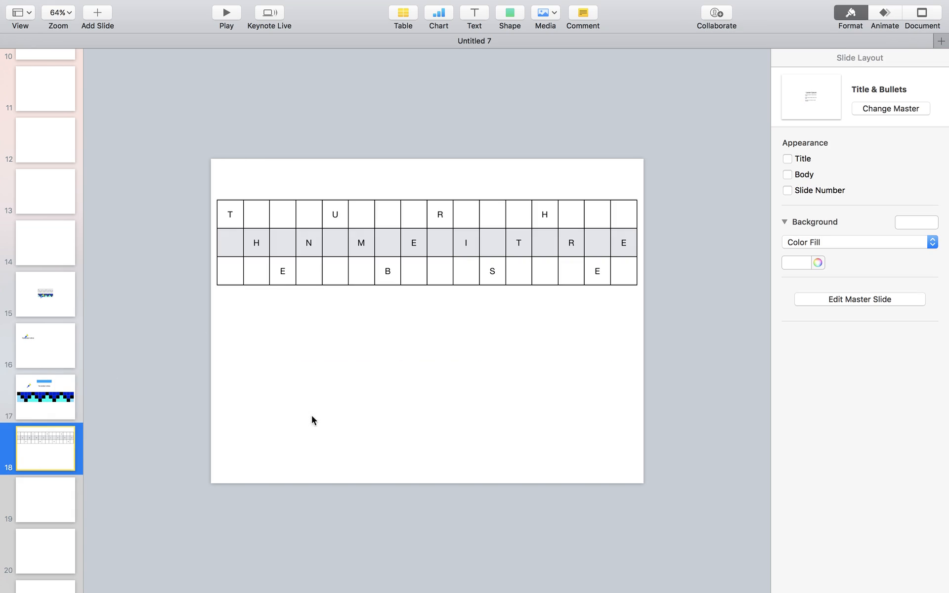
key("super+v")
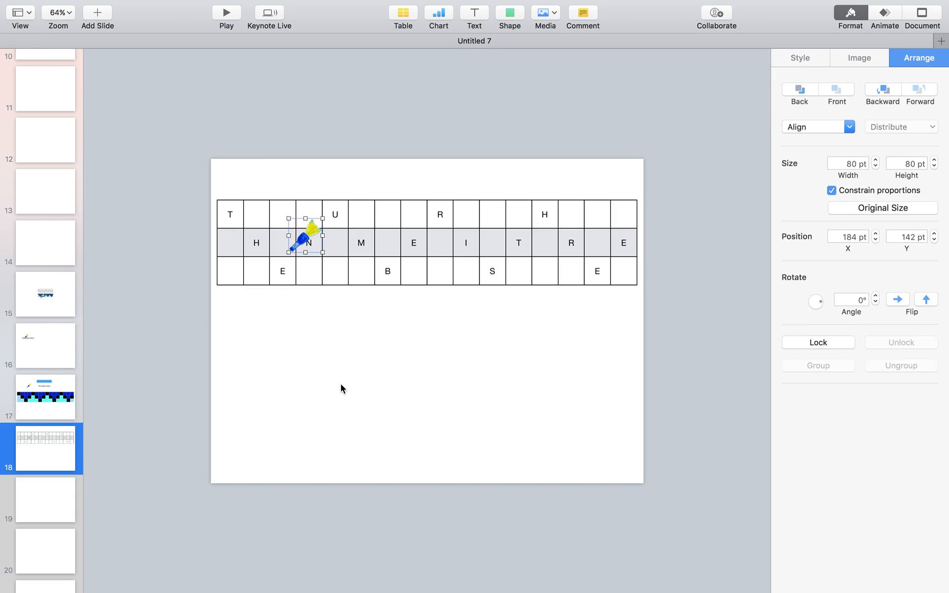
left_click(299, 237)
left_click_drag(300, 238, 408, 299)
left_click(418, 371)
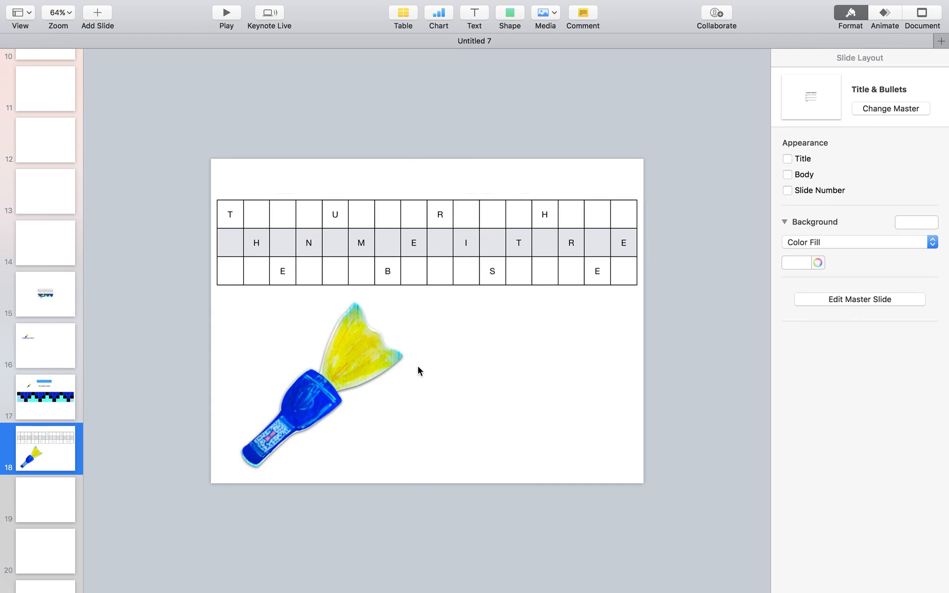
Step: Select every cell that holds a letter of the message and fill them all with black
left_click(241, 225)
left_click(241, 224)
left_click(257, 246, "super")
left_click(281, 271, "super")
left_click(304, 251, "super")
left_click(333, 224, "super")
left_click(360, 248, "super")
left_click(388, 273, "super")
left_click(430, 243, "super")
left_click(430, 241, "super")
left_click(415, 246, "super")
left_click(437, 223, "super")
left_click(461, 247, "super")
left_click(492, 271, "super")
left_click(519, 253, "super")
left_click(548, 214, "super")
left_click(569, 245, "super")
left_click(596, 270, "super")
left_click(616, 251, "super")
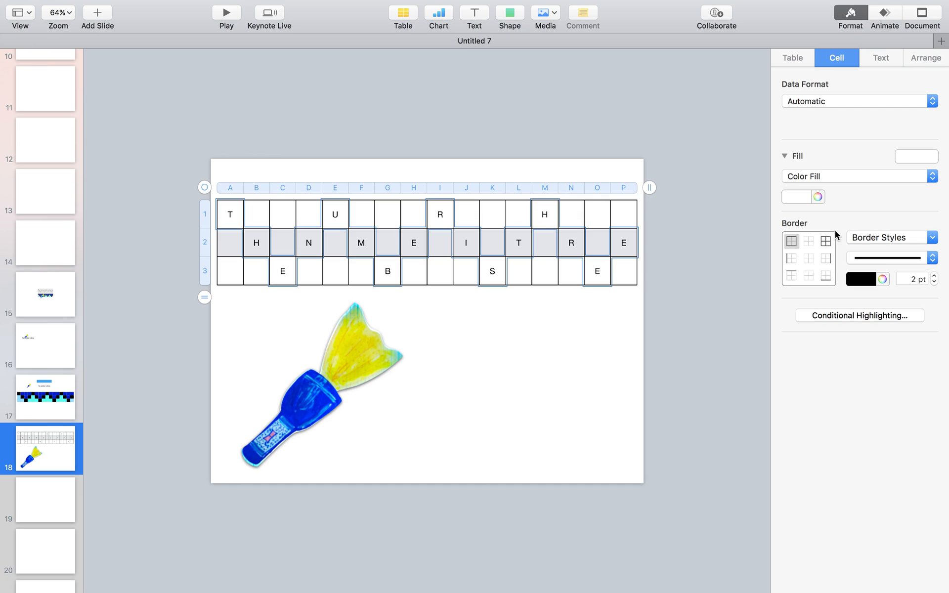
left_click(912, 158)
left_click(896, 279)
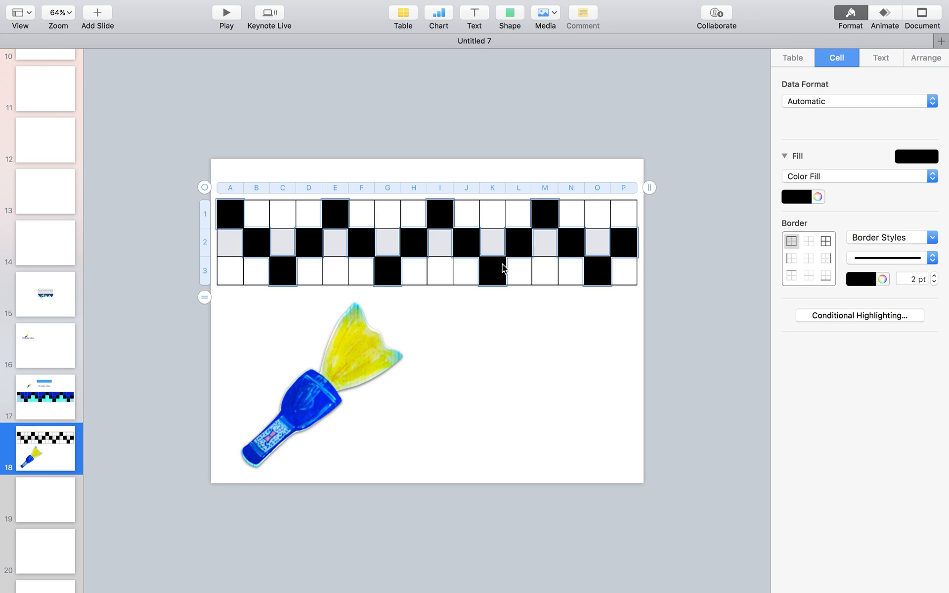
left_click(434, 352)
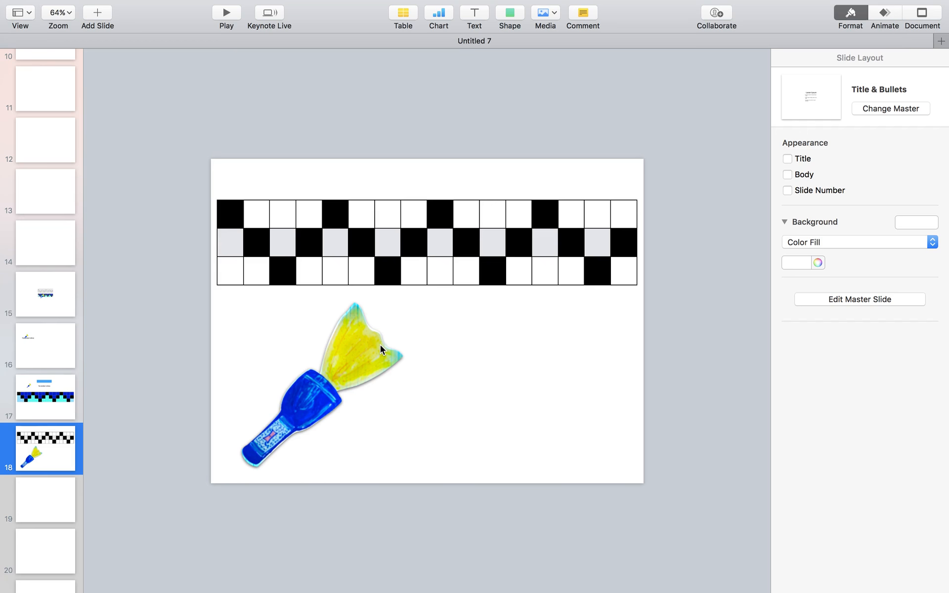
Step: Fill the non-letter cells of row 1 plus C2, G2, K2 and O2 with the dark blue sampled from the flashlight's body
left_click(263, 212)
left_click_drag(263, 211, 309, 215)
left_click(286, 243, "super")
left_click_drag(381, 209, 519, 218)
left_click(387, 240, "super")
left_click(495, 242, "super")
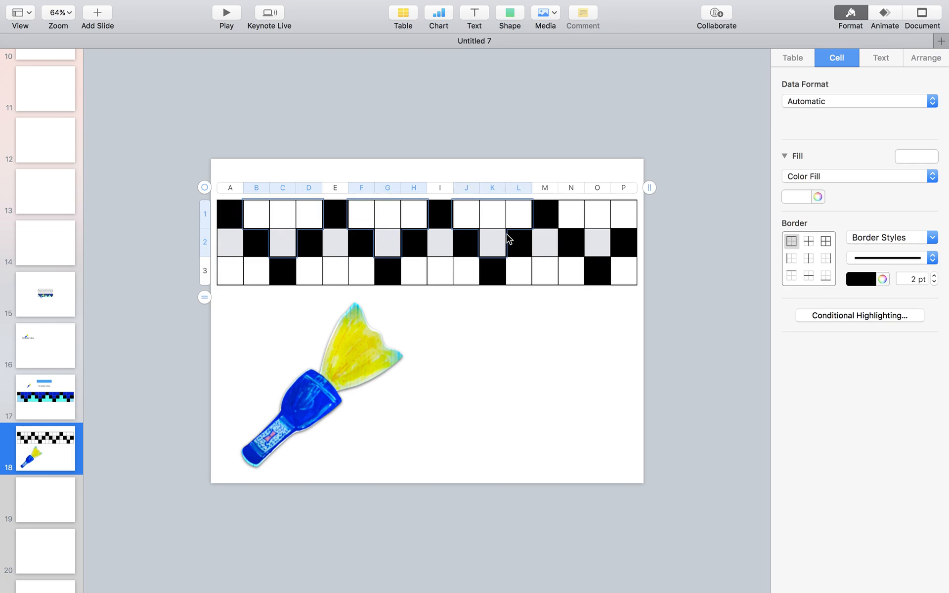
left_click(563, 225, "super")
left_click(590, 240, "super")
left_click(593, 222, "super")
left_click(617, 223, "super")
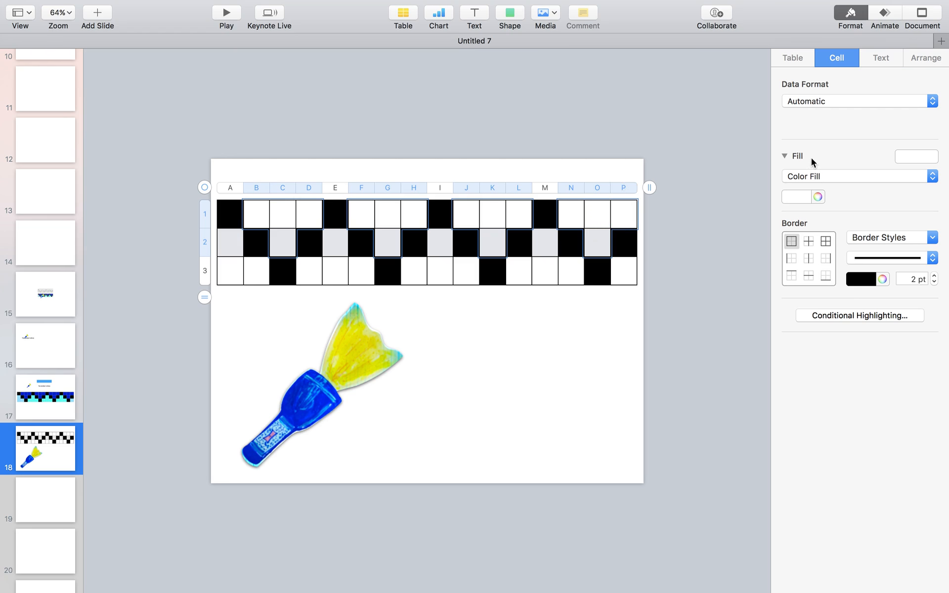
left_click(900, 157)
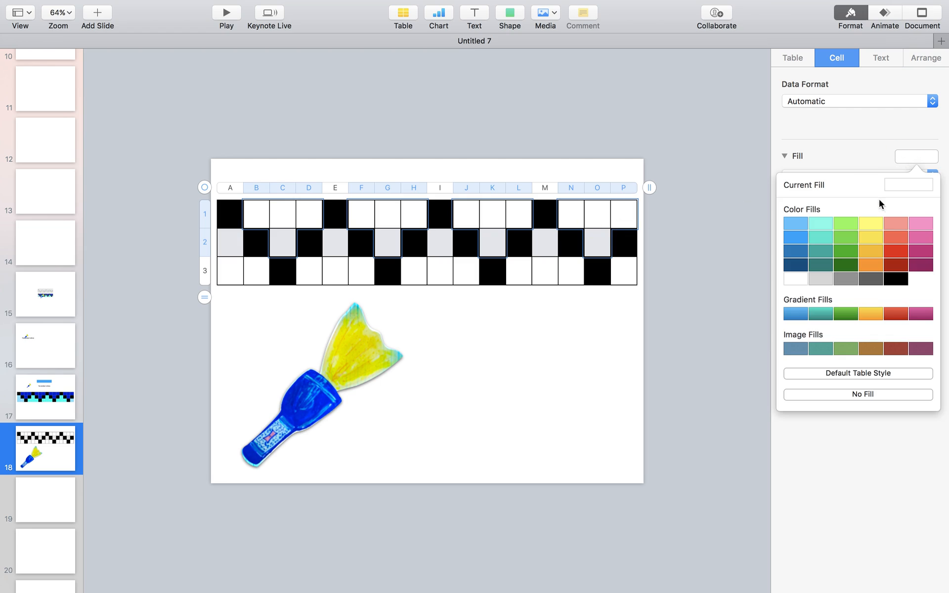
left_click(869, 167)
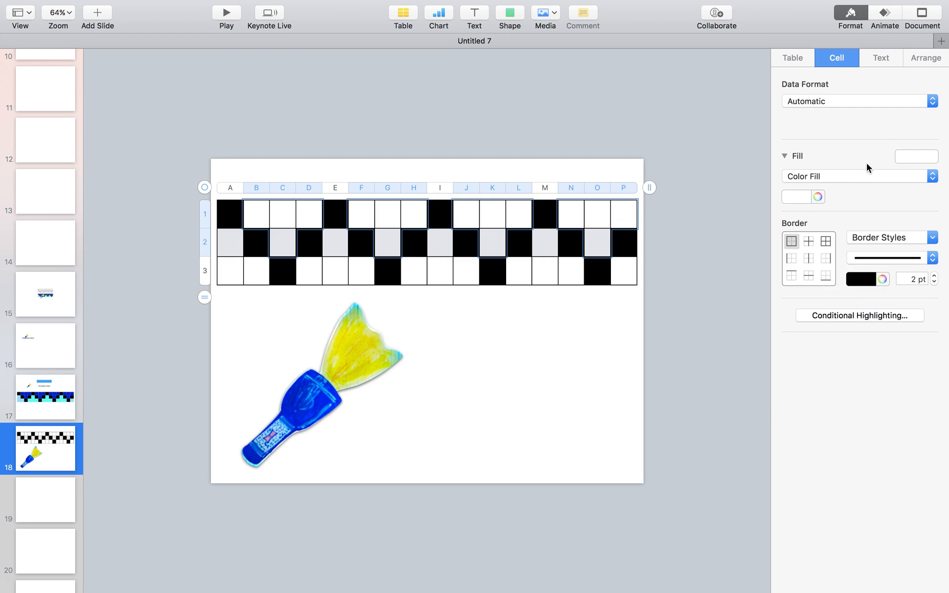
left_click(818, 196)
left_click(714, 524)
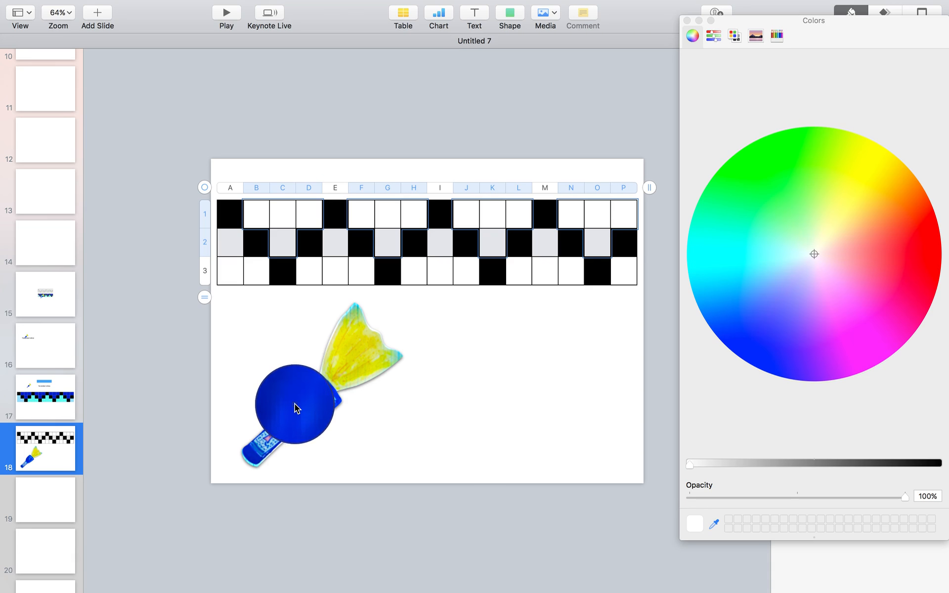
left_click(293, 403)
left_click(289, 317)
Step: Try to fill D3:F3, E2, H3:J3, I2, L3:N3 and M2 with the turquoise sampled from the tip of the flashlight's beam
left_click(307, 281)
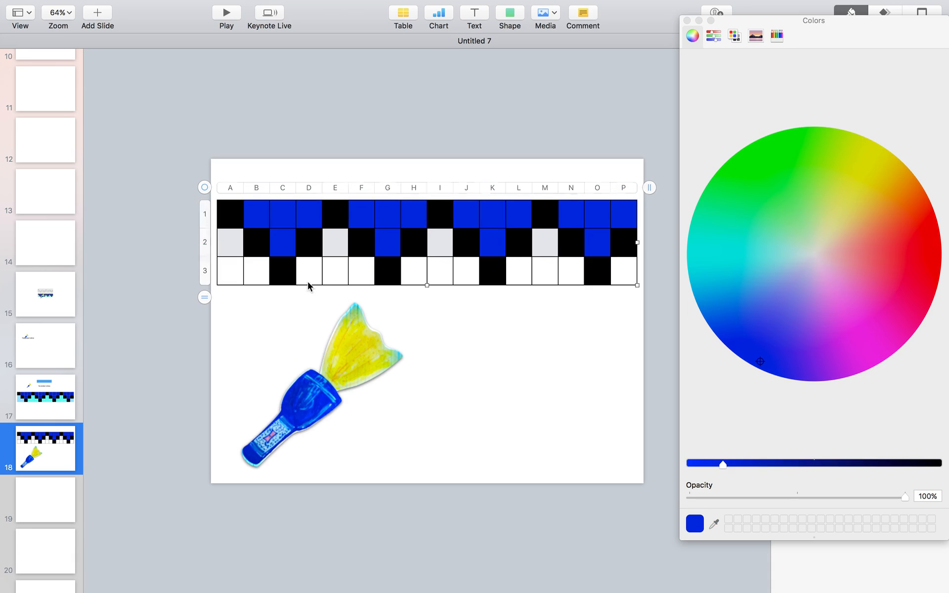
left_click_drag(311, 275, 340, 264)
left_click(338, 247, "super")
left_click(352, 270, "super")
left_click(416, 275, "super")
left_click(441, 280, "super")
left_click(440, 252, "super")
left_click(459, 274, "super")
left_click_drag(517, 275, 569, 280)
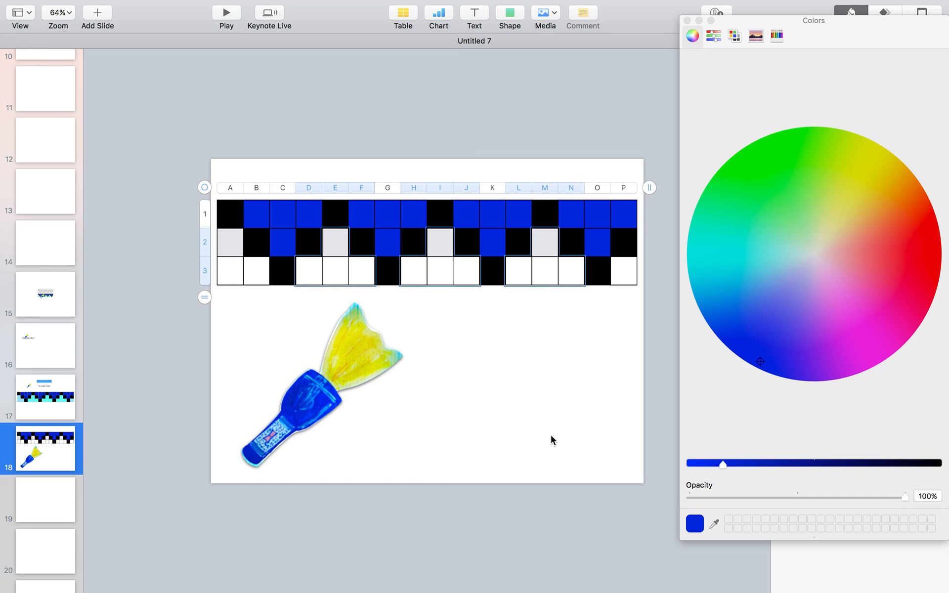
left_click(714, 524)
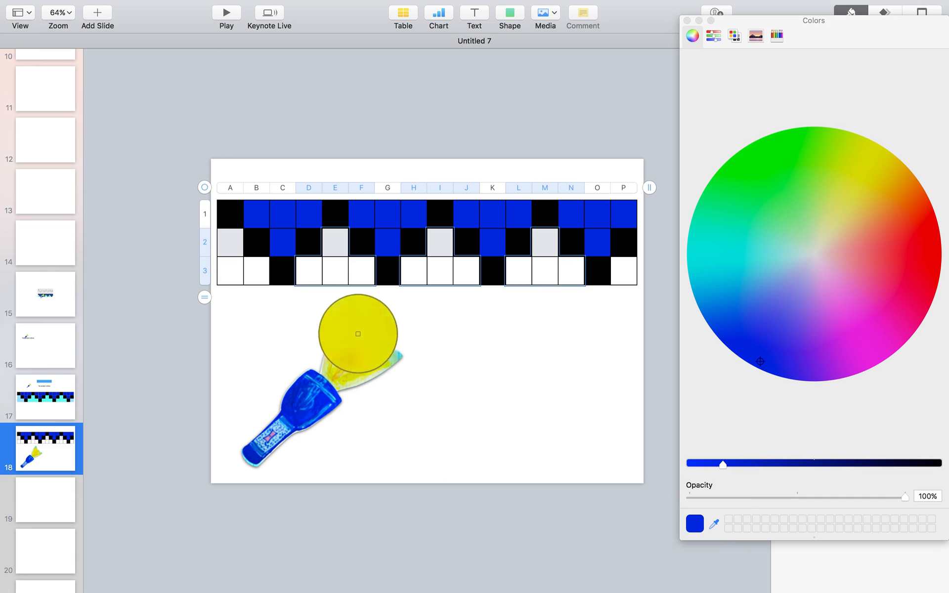
left_click(357, 305)
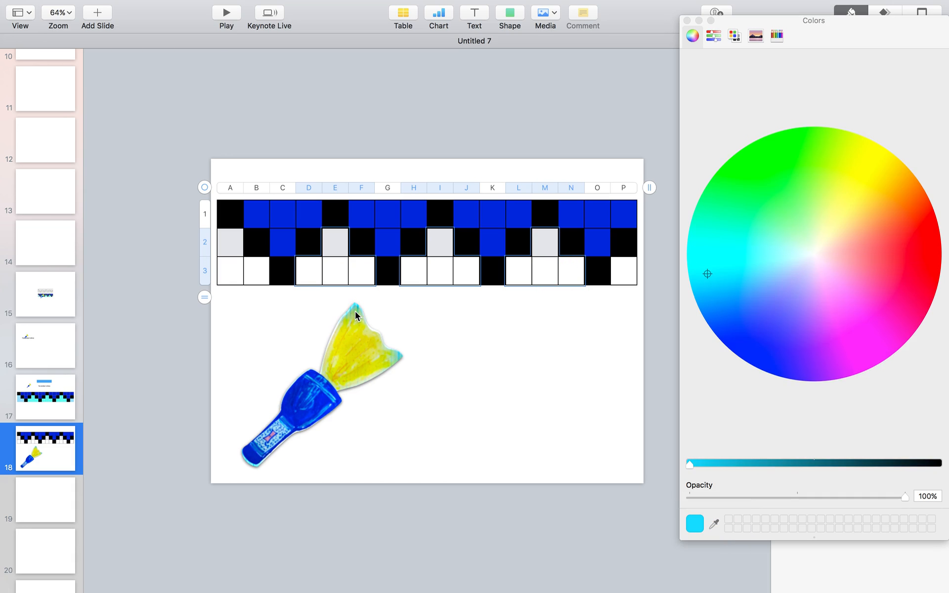
left_click(357, 315)
left_click(686, 21)
Step: Fill D3:F3, E2, H3:J3, I2, L3:N3 and M2 with the turquoise sampled from the outer corner of the flashlight's beam
left_click(552, 297)
left_click_drag(558, 277, 543, 249)
left_click(522, 276, "super")
left_click(472, 277, "super")
left_click(439, 245, "super")
left_click(439, 271, "super")
left_click(412, 273, "super")
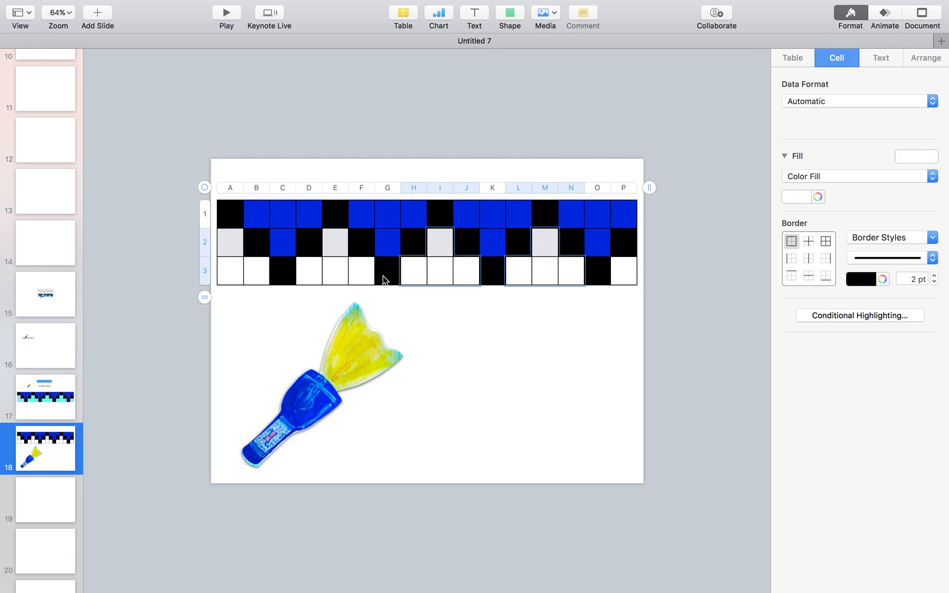
left_click(308, 272, "super")
left_click(361, 273, "super")
left_click(335, 273, "super")
left_click(336, 252, "super")
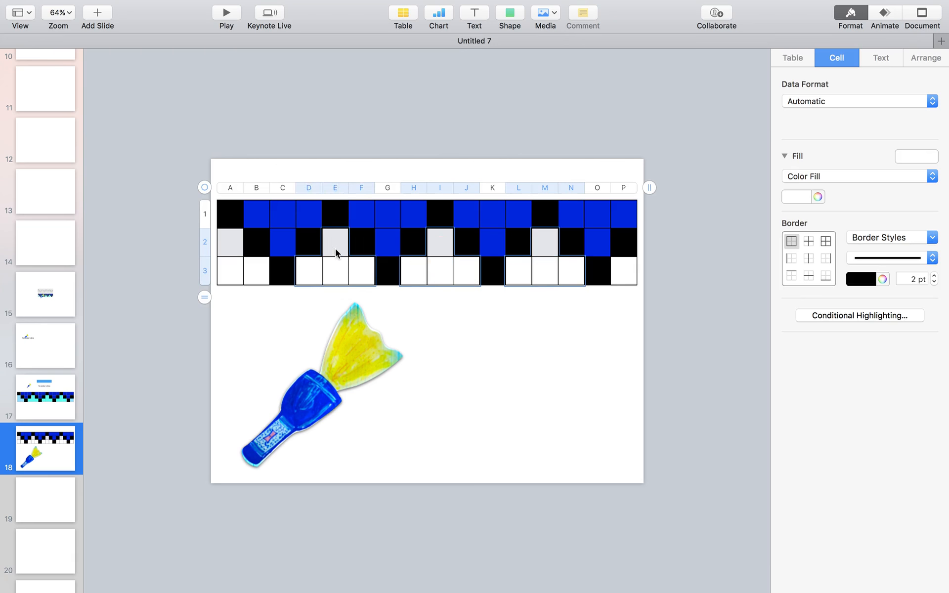
left_click(818, 197)
left_click(714, 523)
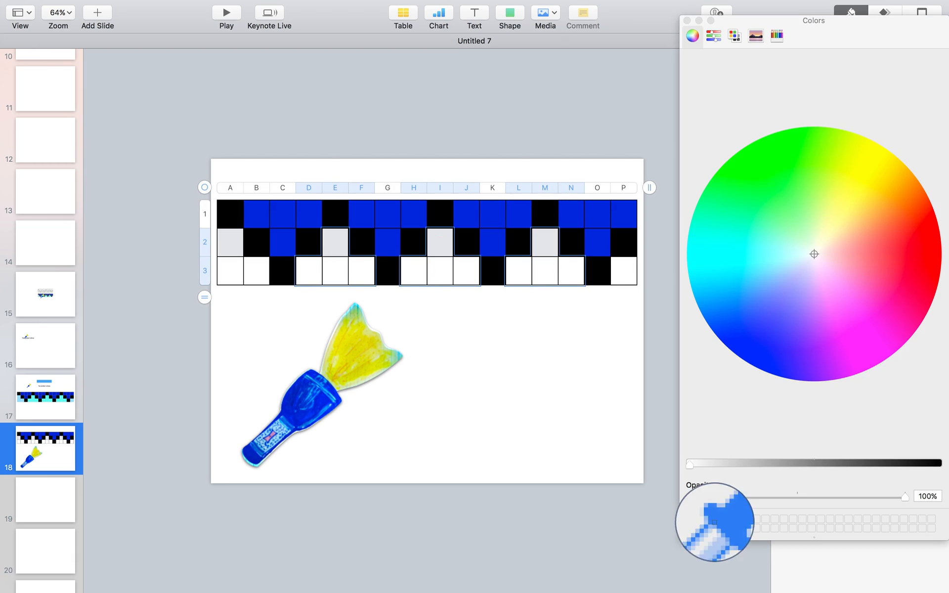
left_click(399, 355)
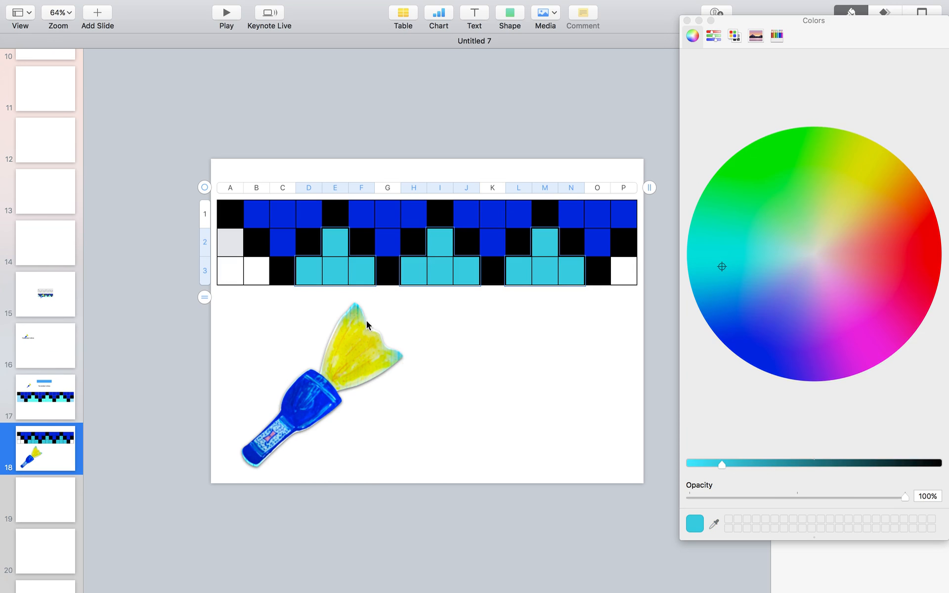
Step: Try to fill the remaining cells A2, A3, B3 and P3 with the light blue sampled from the flashlight's handle
left_click_drag(237, 249, 235, 271)
left_click(255, 269, "super")
left_click(624, 272, "super")
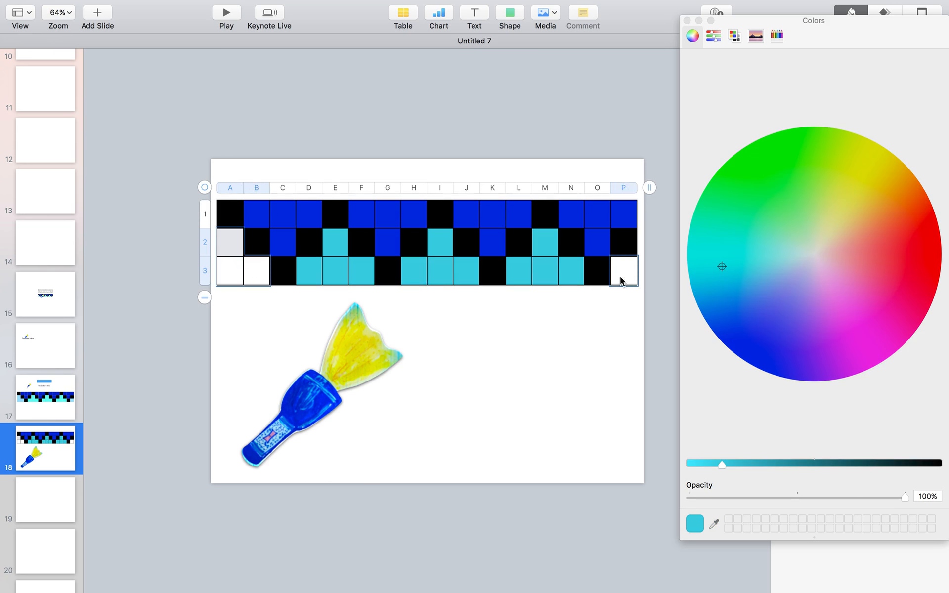
left_click(714, 525)
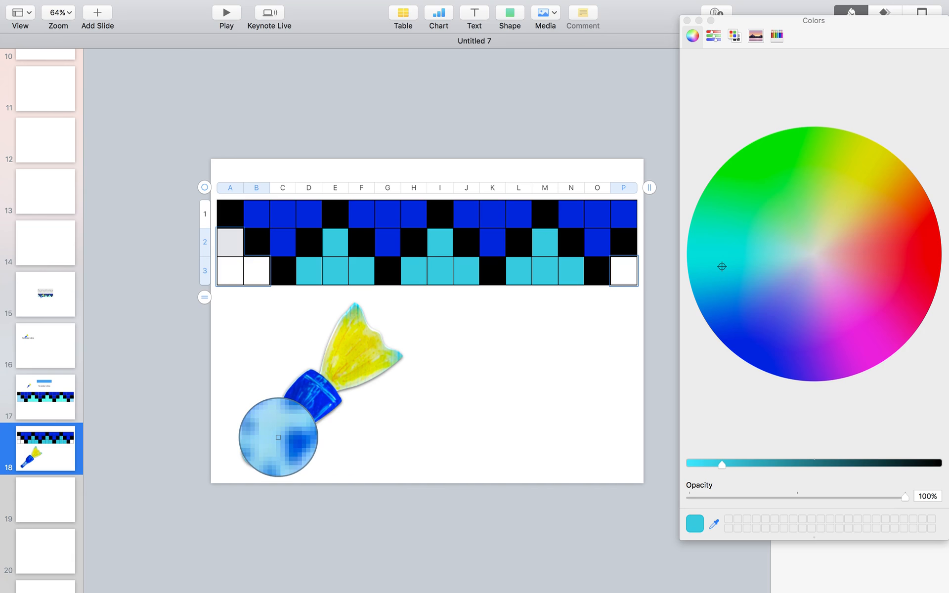
left_click(279, 440)
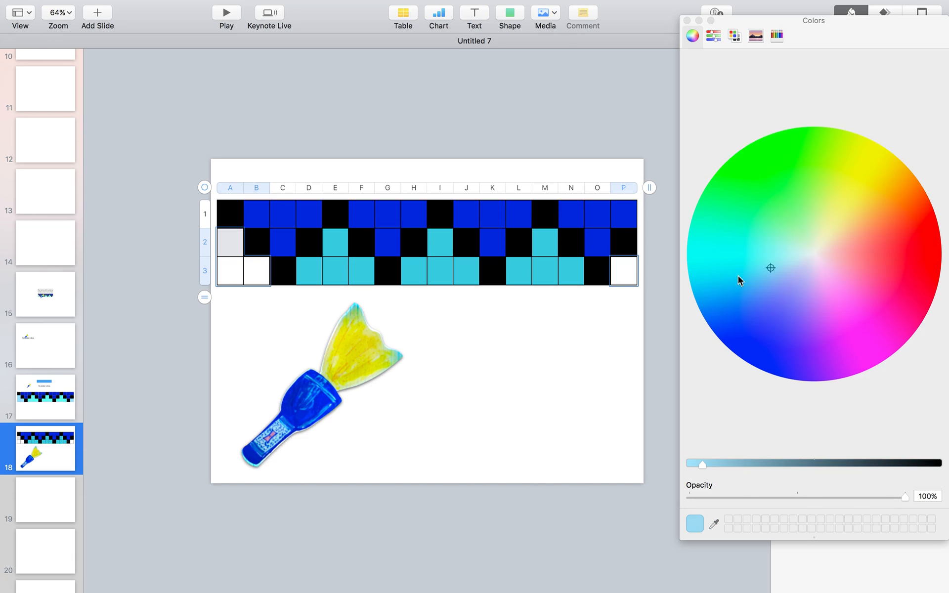
left_click(686, 20)
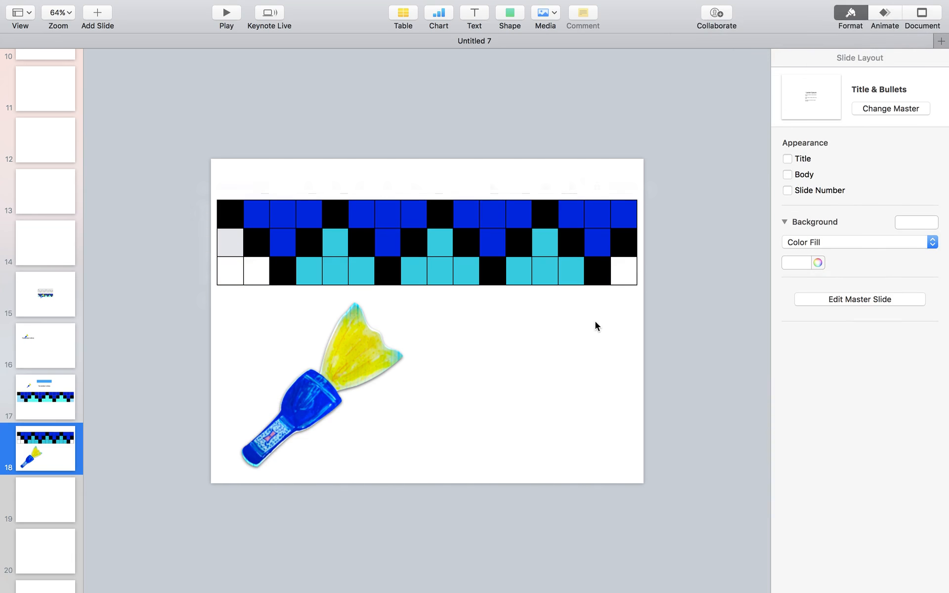
Step: Reselect cells A2, A3, B3 and P3 and fill them with the light blue sampled from the flashlight's handle
left_click(623, 269)
left_click(620, 273)
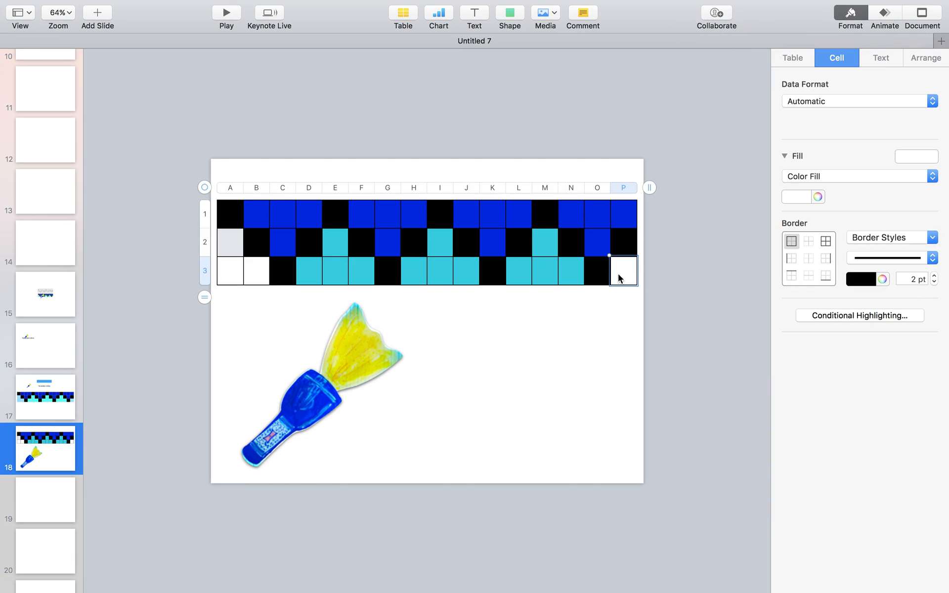
left_click(250, 271, "super")
left_click(228, 271, "super")
left_click(229, 241, "super")
left_click(817, 197)
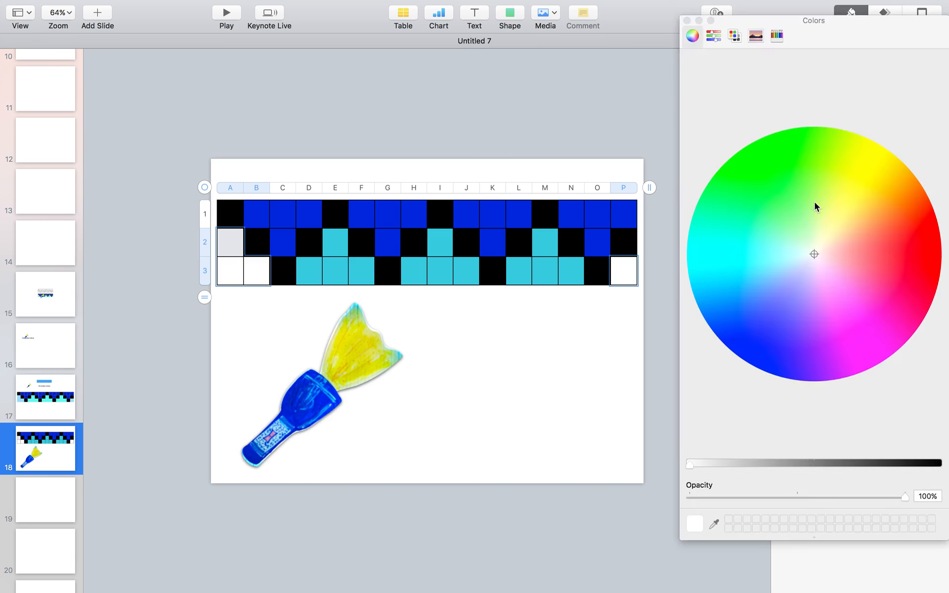
left_click(714, 524)
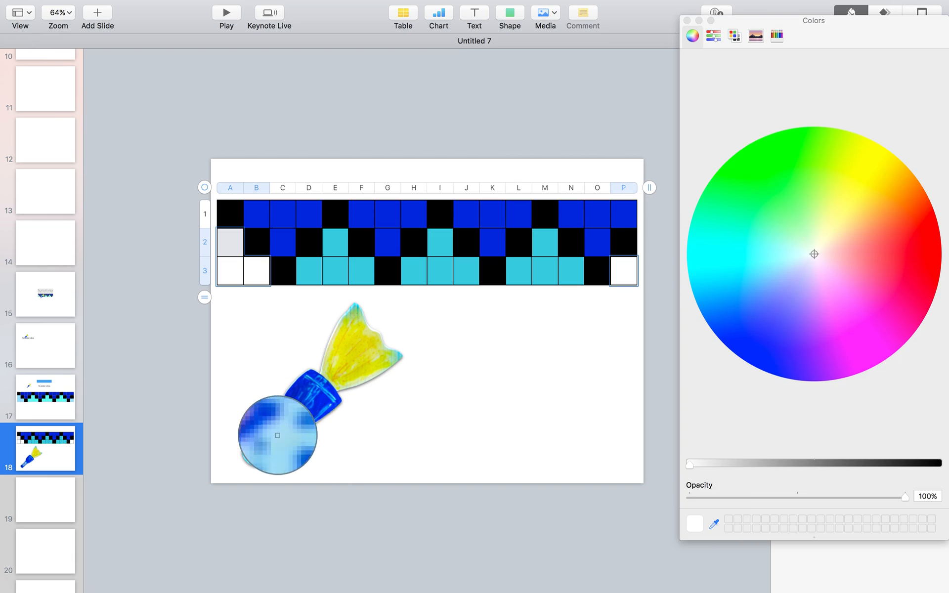
left_click(280, 431)
left_click(400, 433)
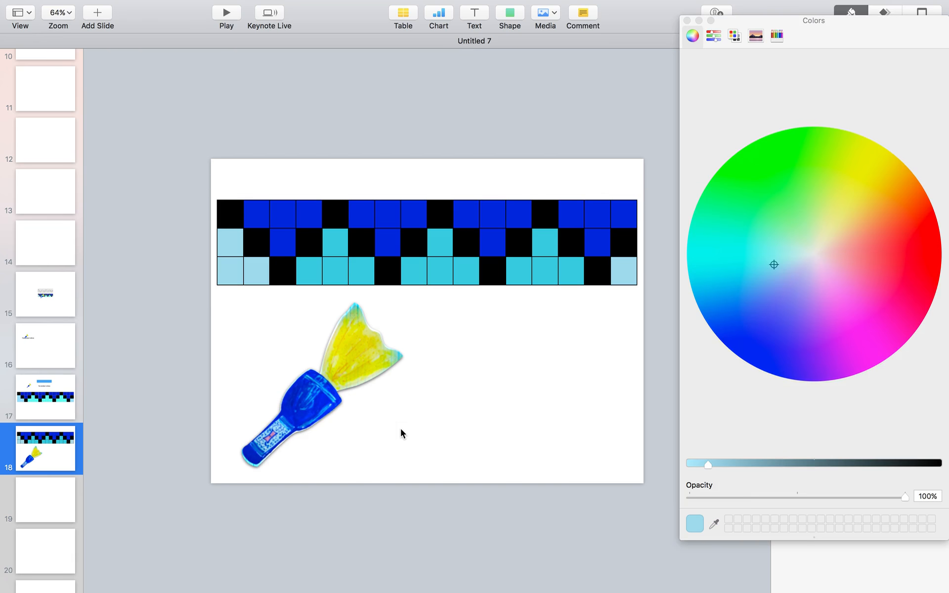
left_click(687, 21)
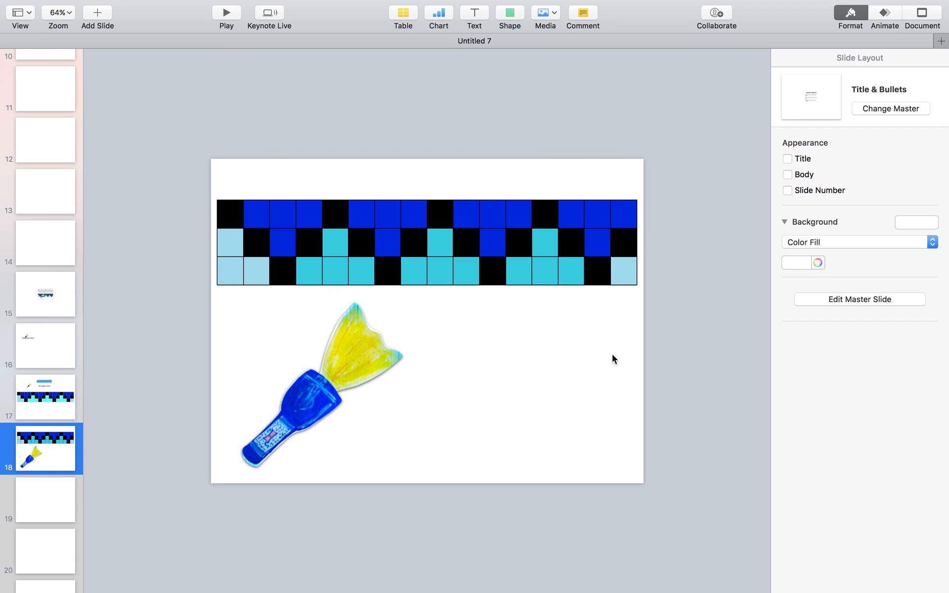
Step: Move the flashlight off the slide beyond its upper-left corner and centre the table vertically on the slide
left_click_drag(360, 351, 214, 97)
left_click(327, 233)
left_click_drag(327, 233, 326, 198)
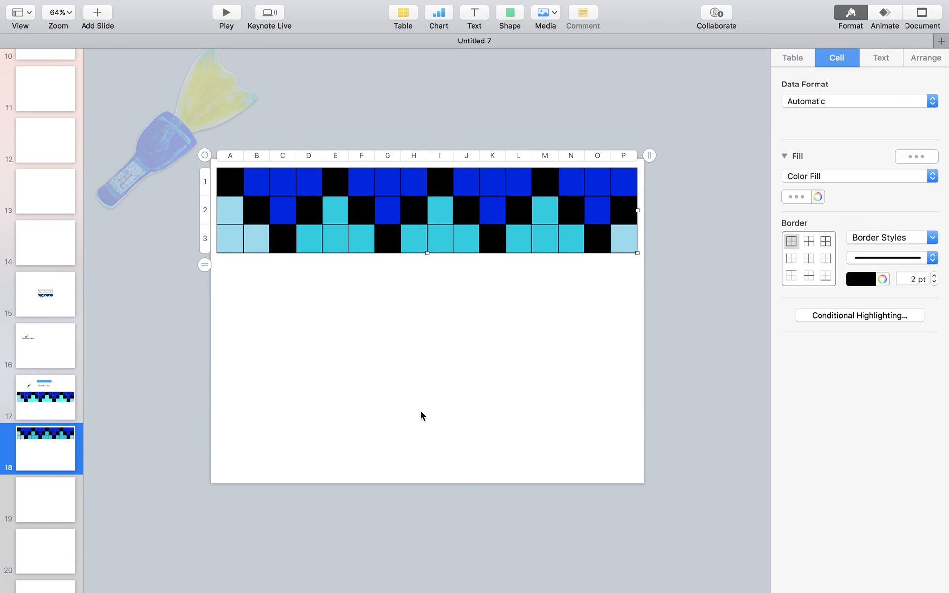
left_click_drag(426, 238, 427, 304)
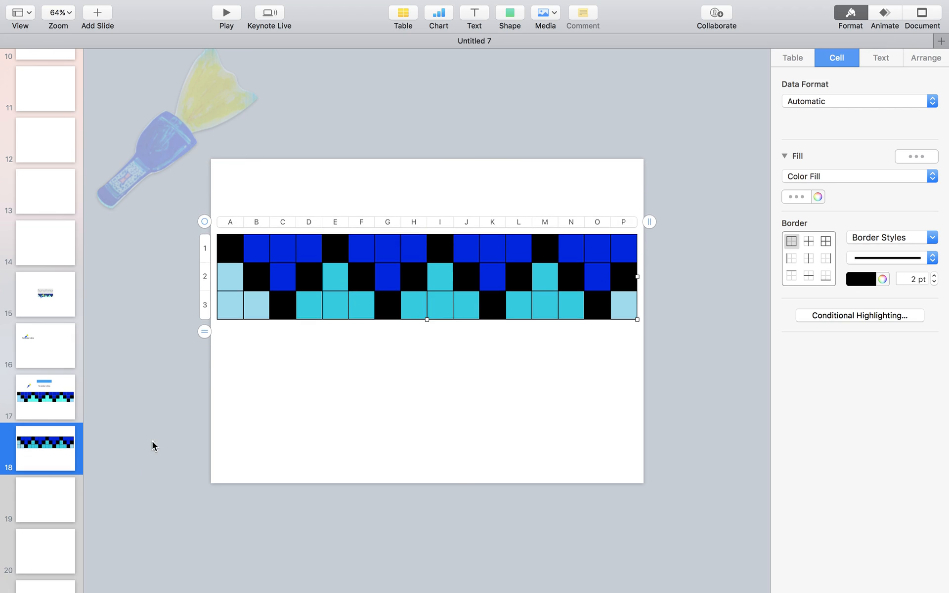
left_click_drag(446, 262, 447, 306)
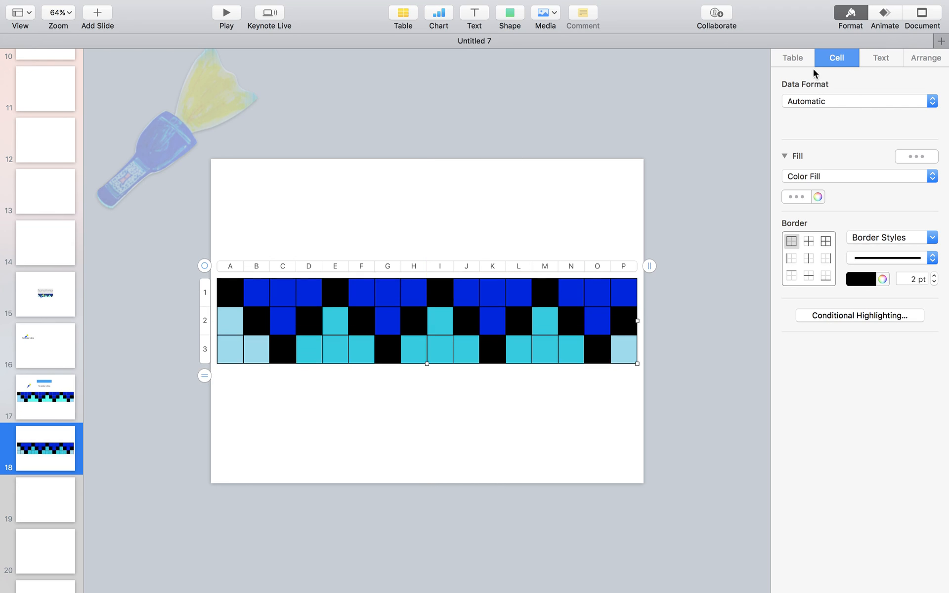
left_click(799, 61)
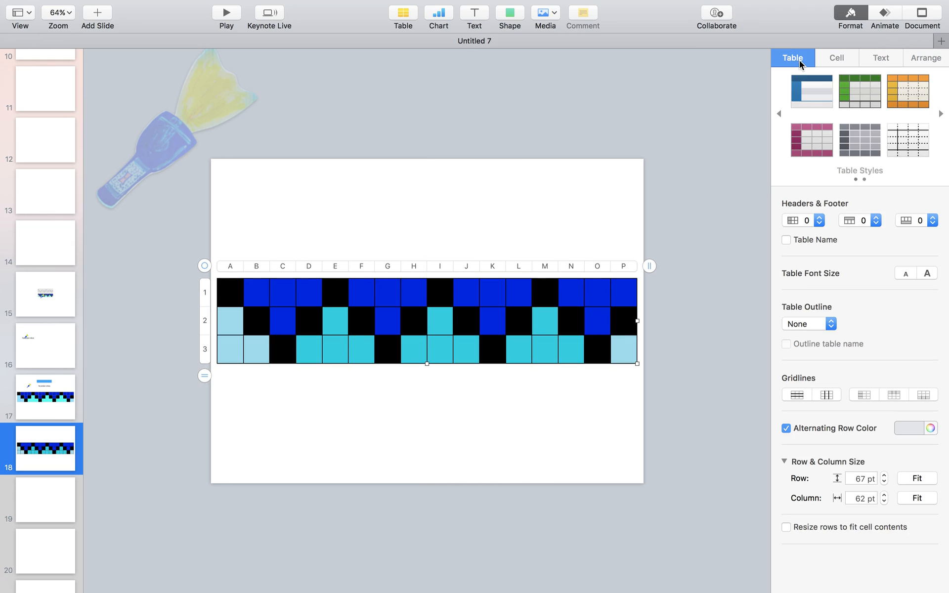
left_click(570, 199)
Step: Measure the table's width and height by covering it exactly with a rectangle shape, and delete the rectangle
left_click(511, 17)
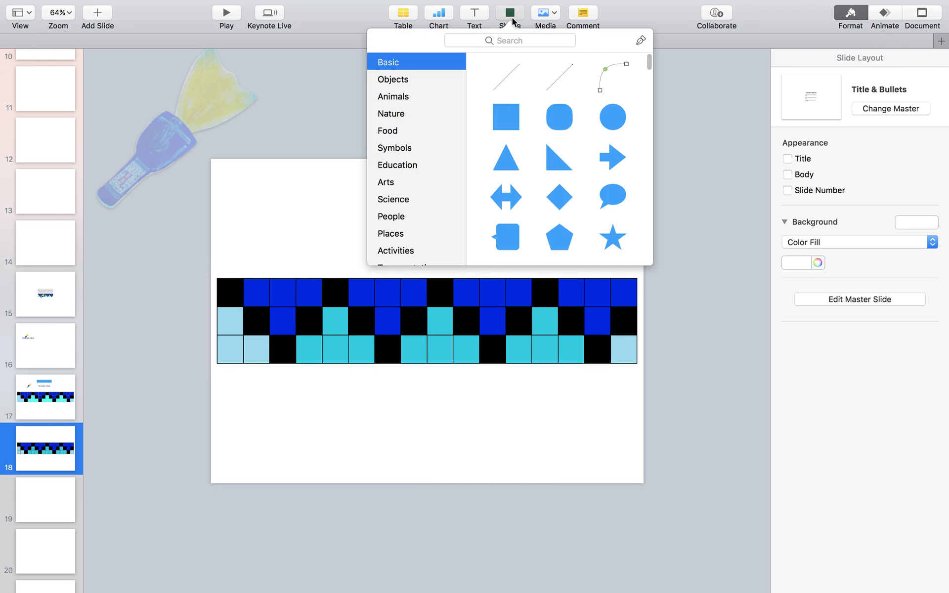
left_click(506, 117)
left_click(432, 319)
left_click_drag(433, 319, 636, 363)
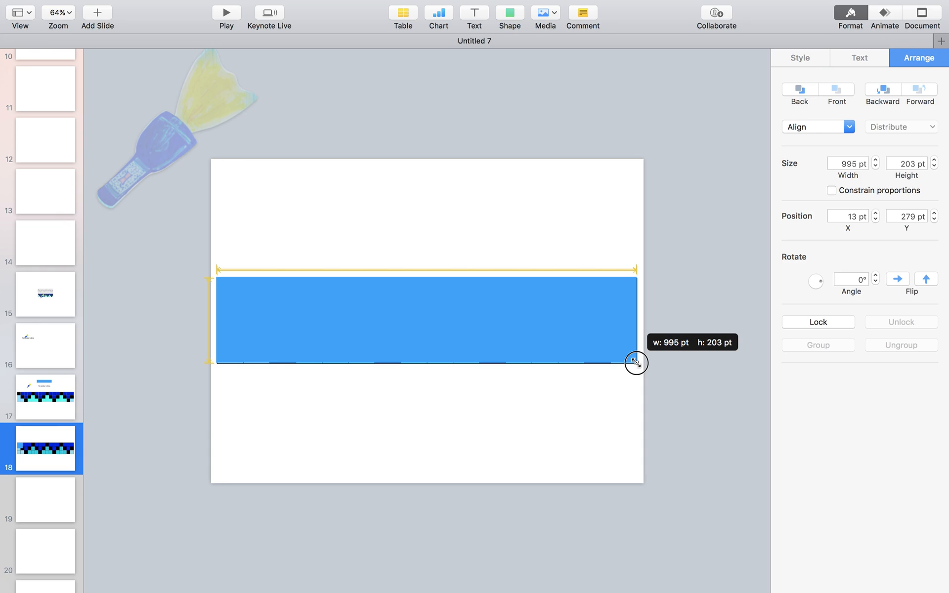
left_click_drag(636, 363, 636, 364)
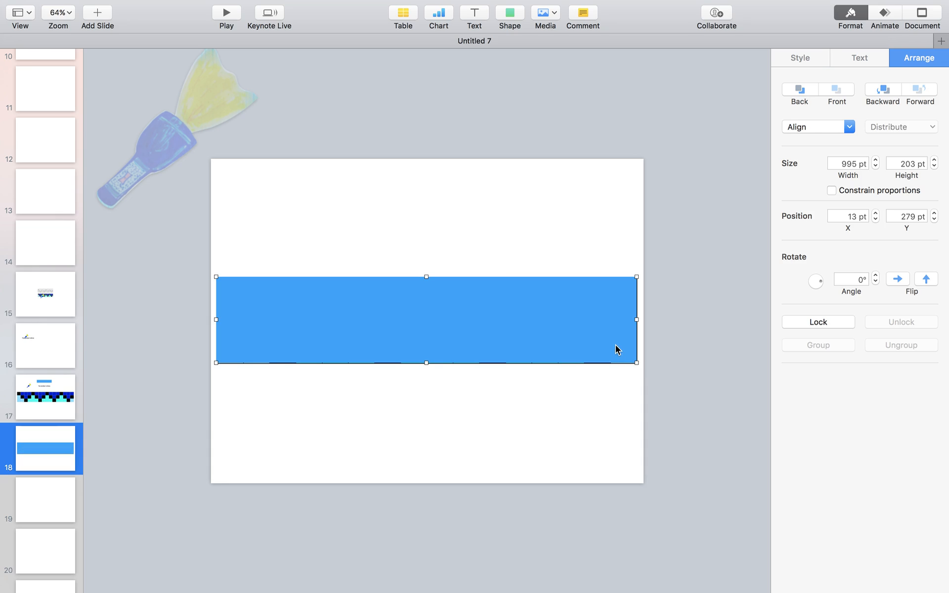
key("Delete")
Step: Set a custom slide size of 2000 by 400 pts for the slideshow
left_click(922, 39)
left_click(826, 347)
left_click(831, 374)
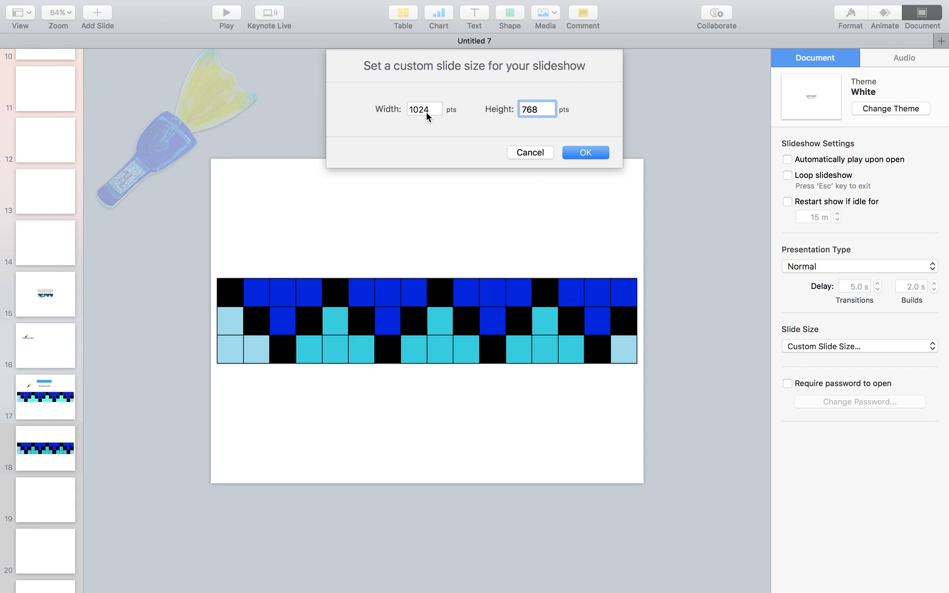
double_click(427, 112)
type("2000")
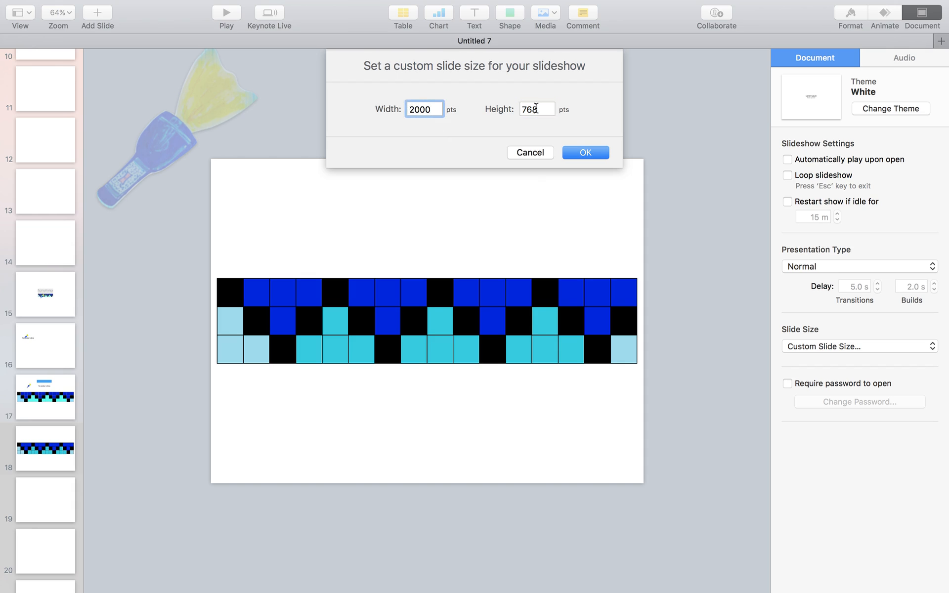
double_click(537, 107)
type("400")
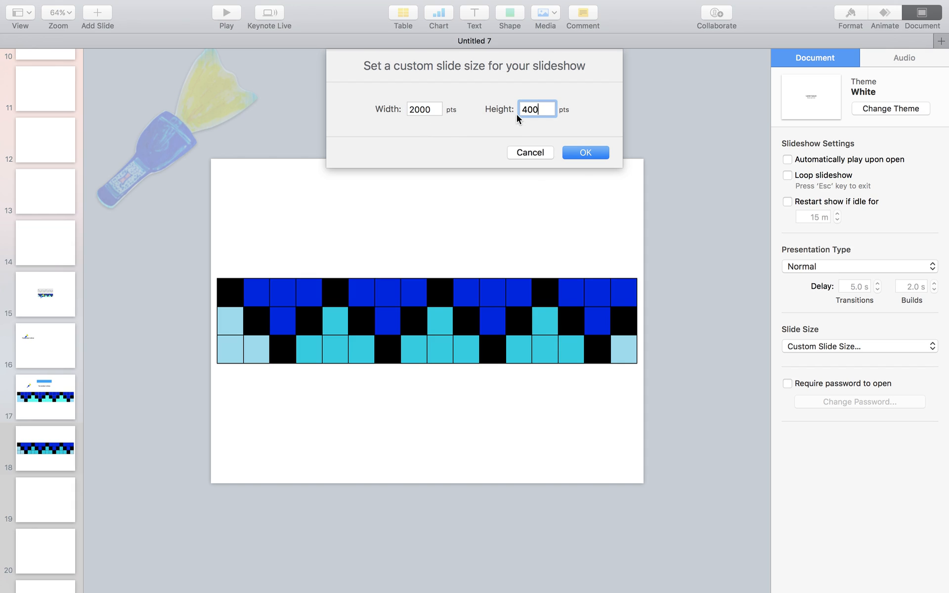
left_click(572, 153)
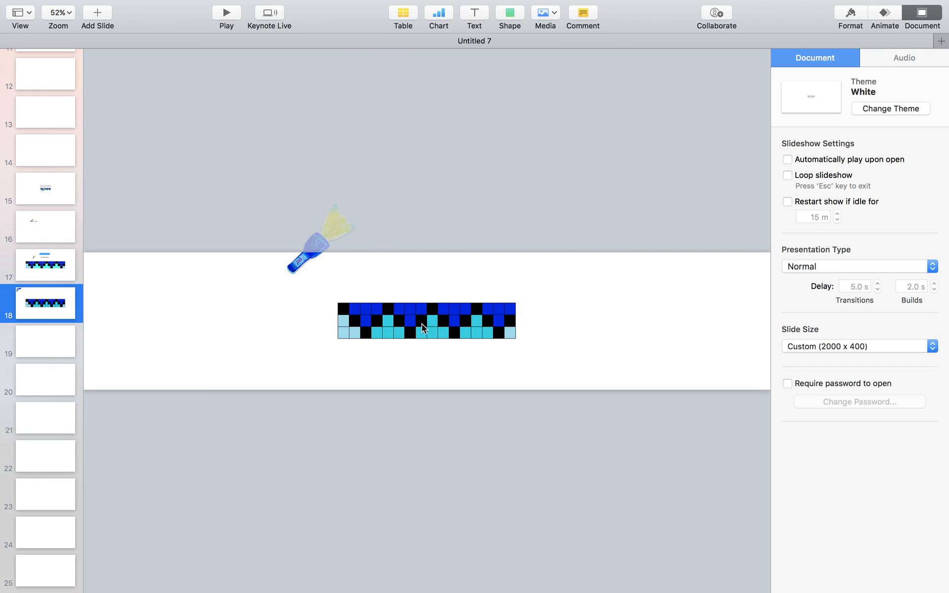
Step: Move the flashlight completely off the slide above the table, and enlarge and position the table so it nearly fills the slide
scroll(422, 325, "down", 5)
left_click_drag(401, 325, 583, 336)
left_click_drag(364, 288, 364, 252)
scroll(402, 331, "up", 2)
scroll(401, 331, "up", 3)
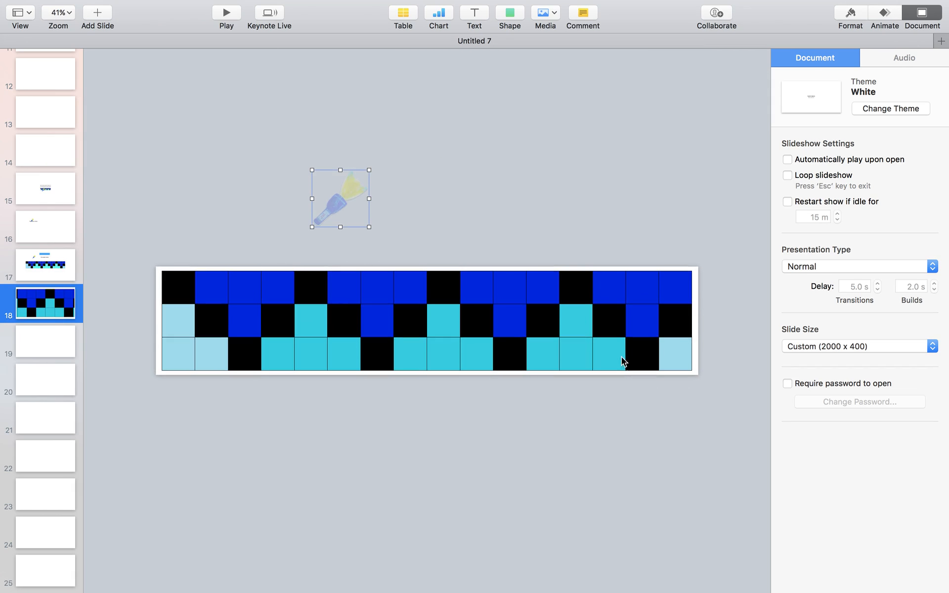
left_click(688, 328)
left_click_drag(692, 370, 684, 364)
left_click(699, 368)
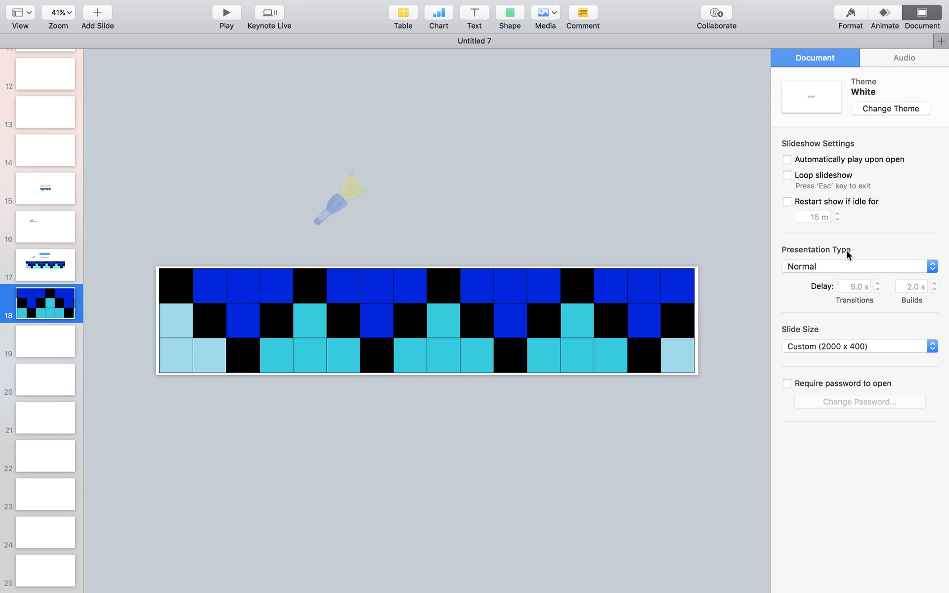
Step: Make the slide's background colour fill fully transparent by setting its opacity to 0%
left_click(853, 20)
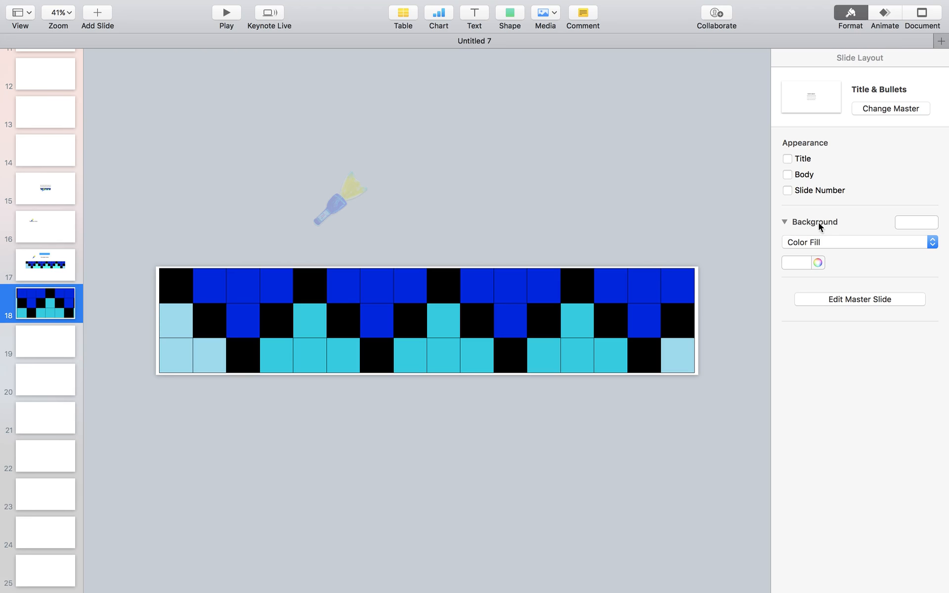
left_click(818, 262)
left_click(691, 498)
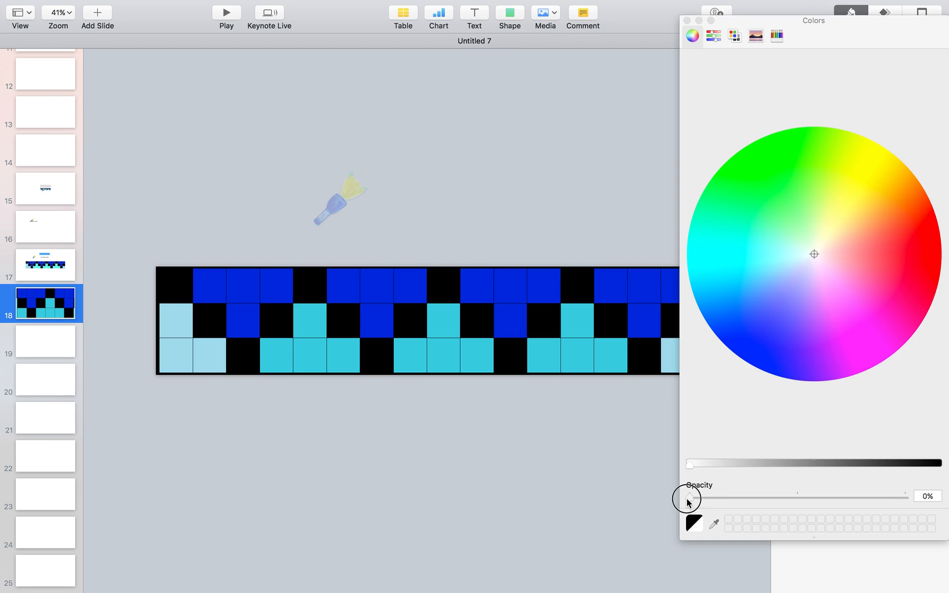
left_click(687, 20)
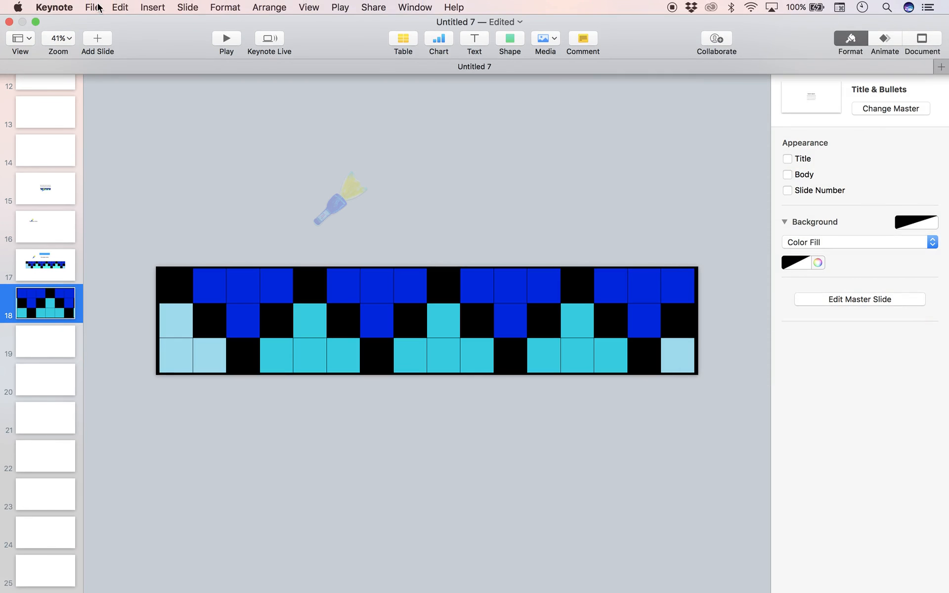
Step: Set up an image export limited to slide 18, view the available formats, and cancel the export
left_click(93, 6)
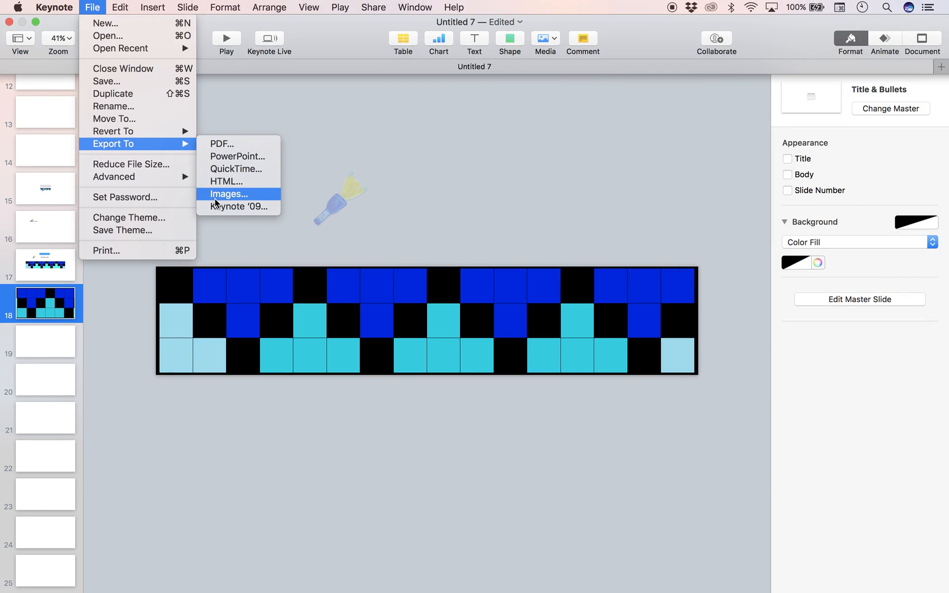
left_click(215, 197)
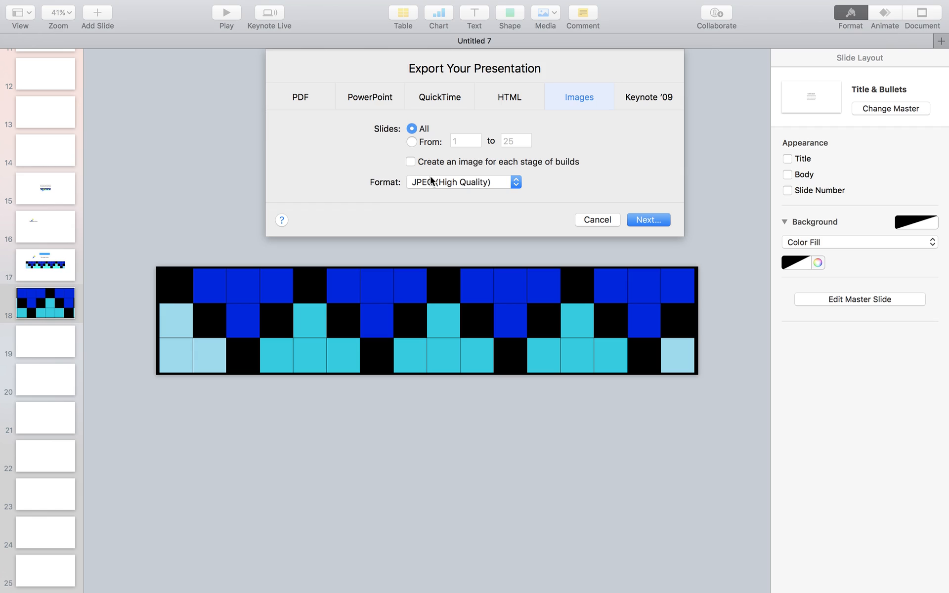
left_click(439, 143)
left_click(456, 143)
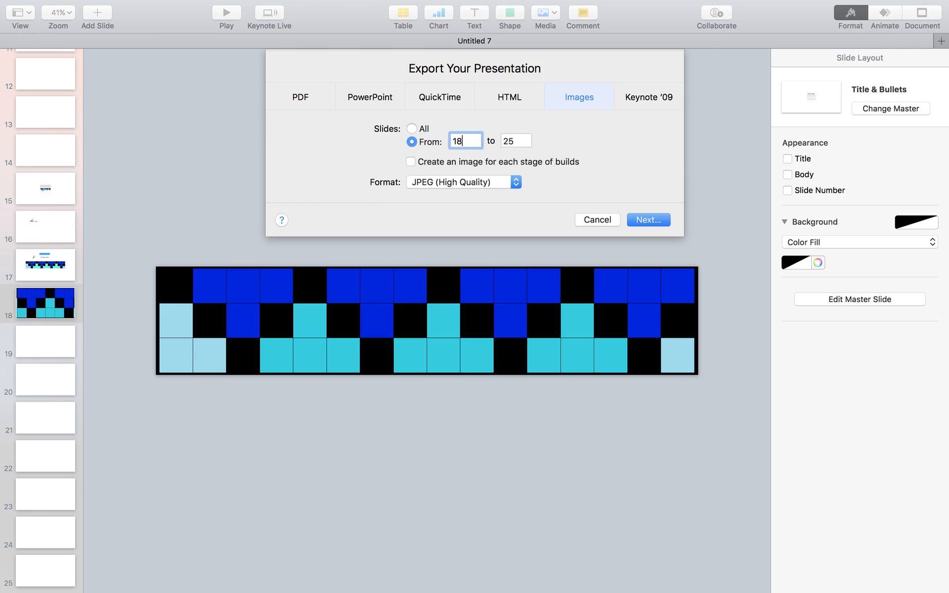
double_click(509, 141)
type("18")
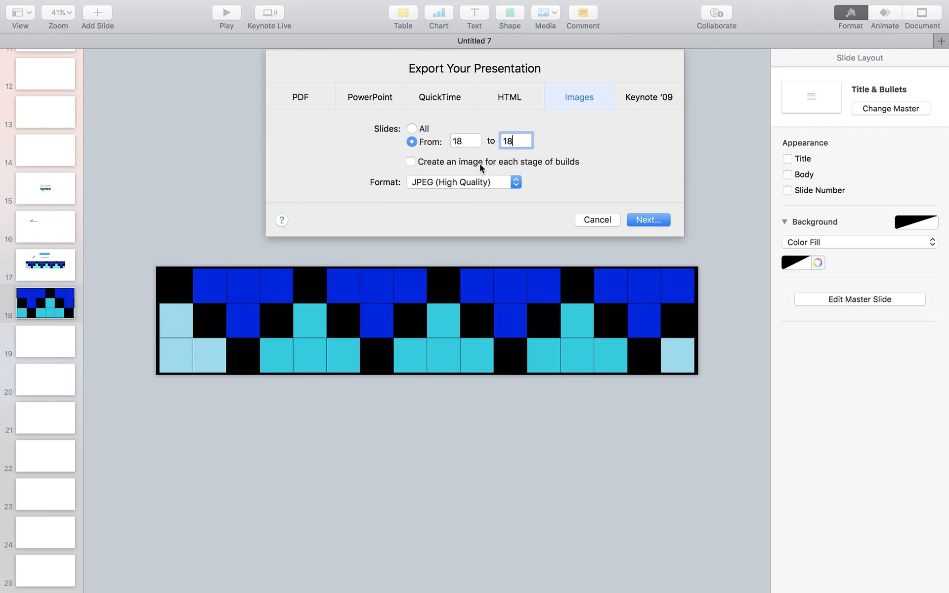
left_click(427, 183)
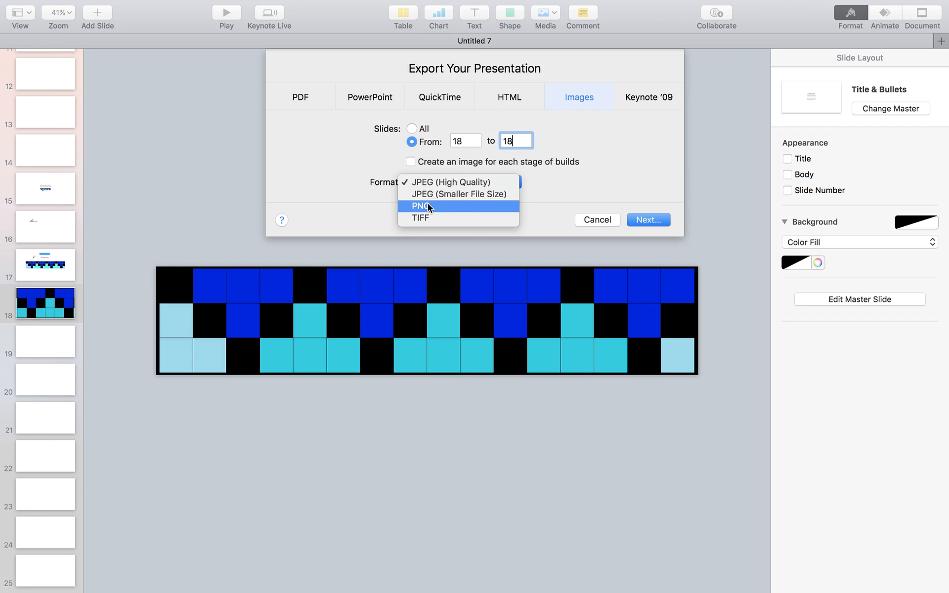
left_click(588, 219)
left_click(595, 220)
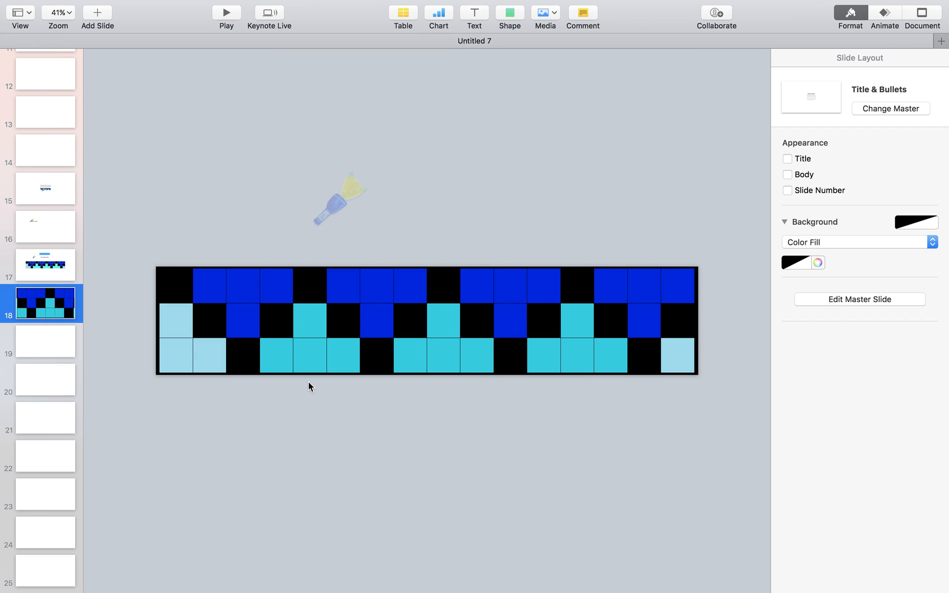
Step: Switch to the Boom Cards preview in Chrome and quit it to return to the deck editor
key("ctrl+Up")
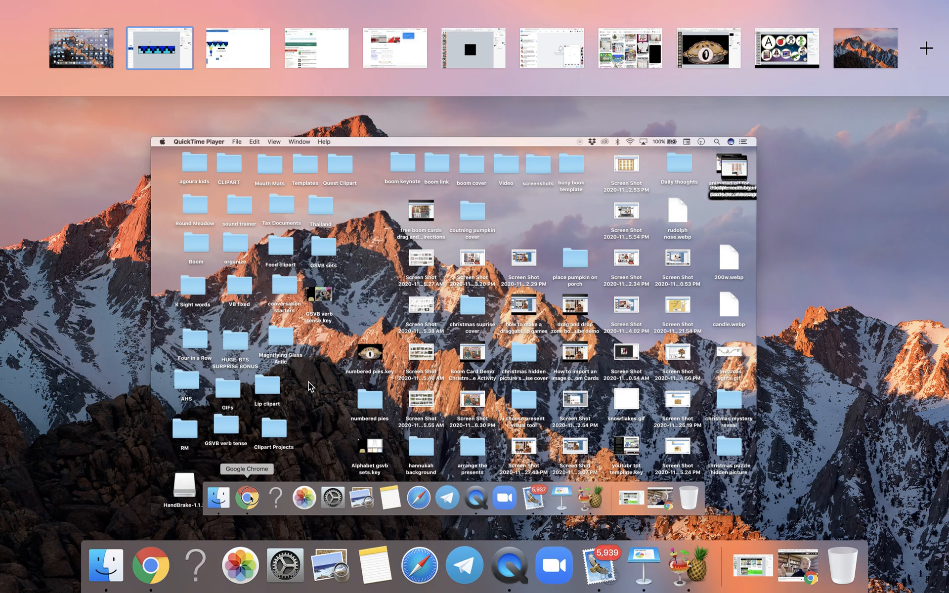
left_click(238, 56)
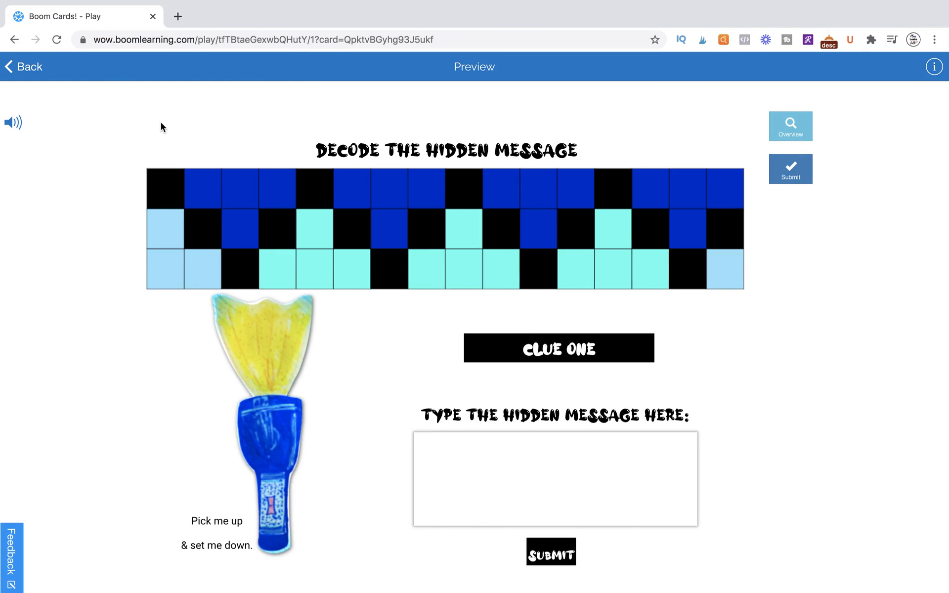
left_click(27, 66)
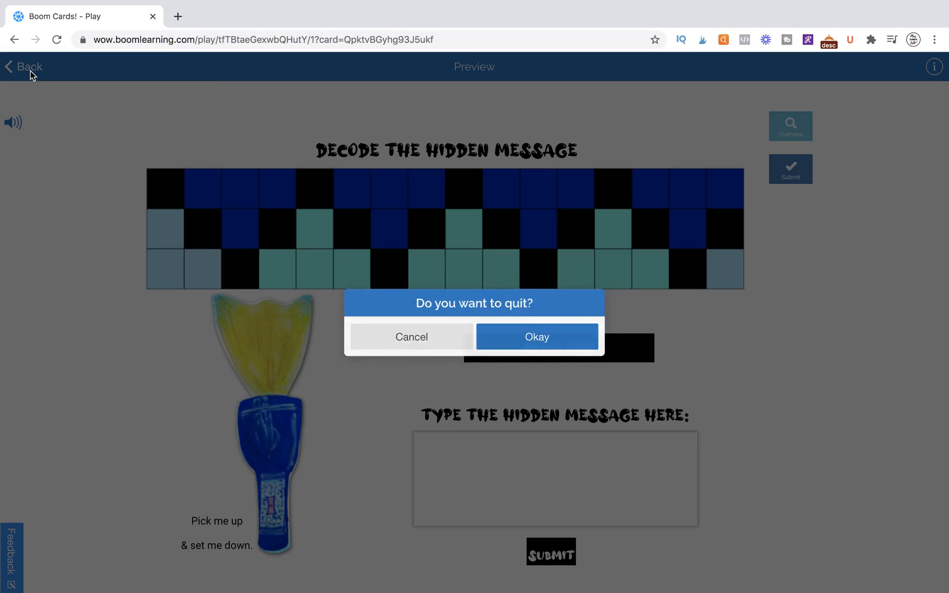
key("Return")
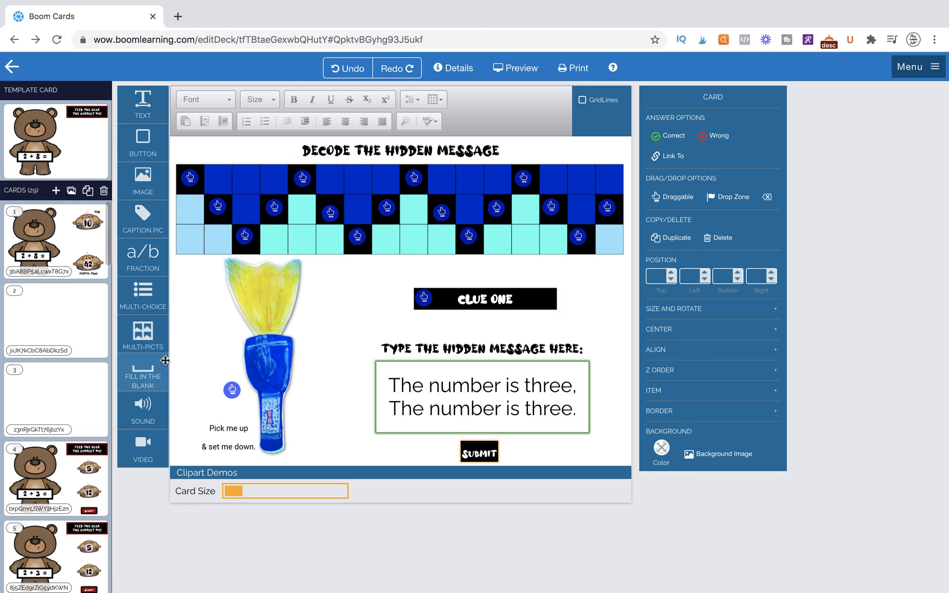
Step: Find the hidden-message cards in the deck, compare cards 25 and 26, and open card 26 for editing
scroll(48, 446, "down", 10)
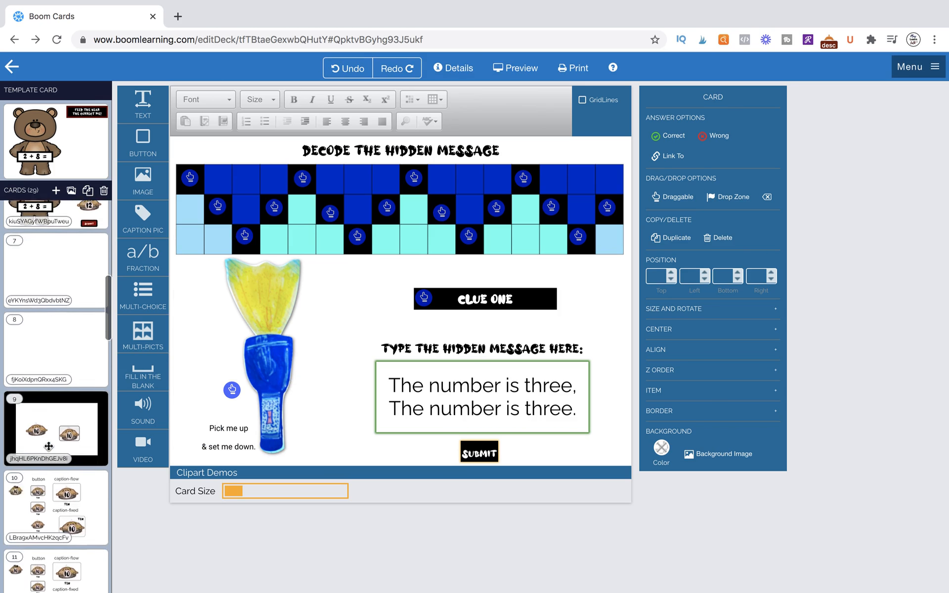
scroll(48, 446, "down", 15)
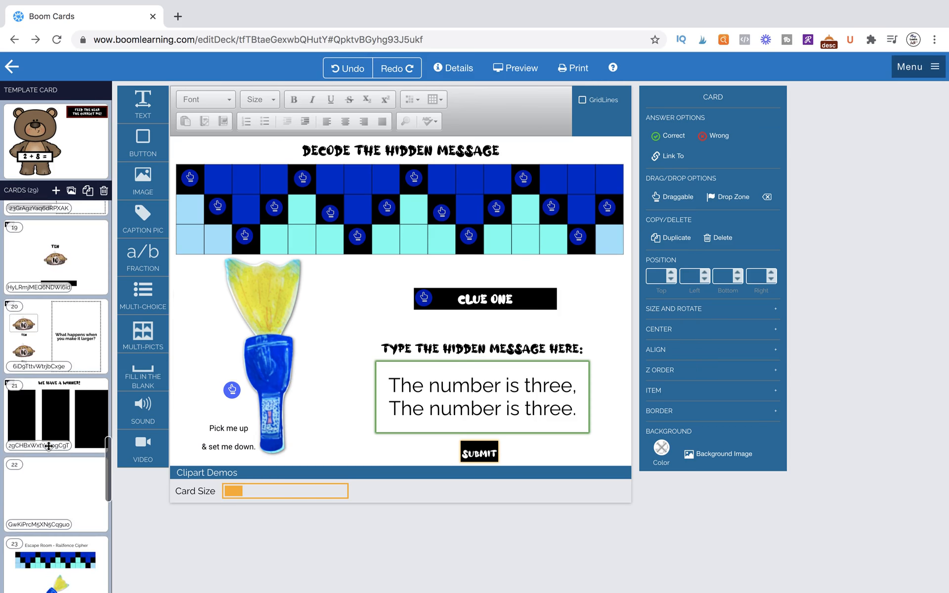
scroll(48, 446, "down", 6)
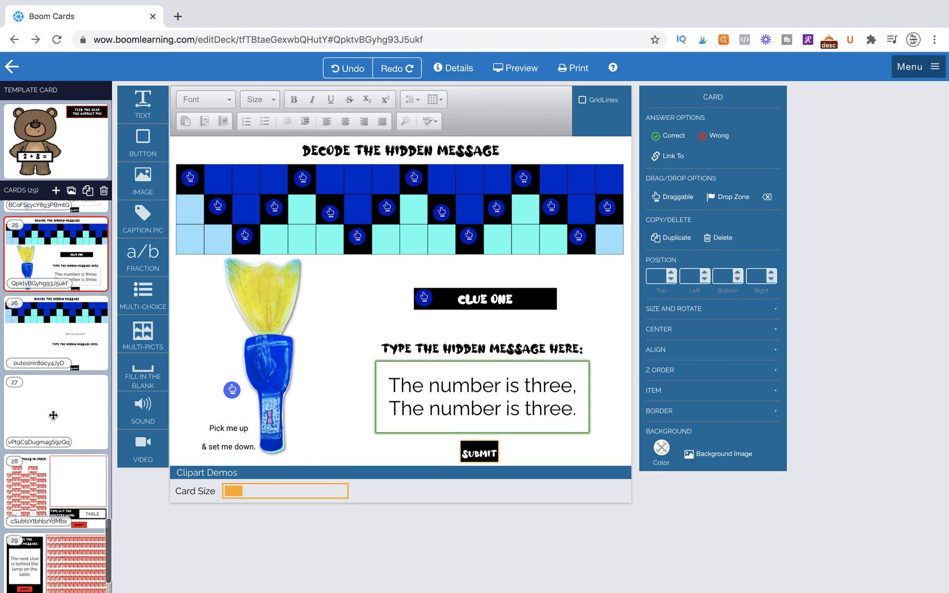
left_click(52, 372)
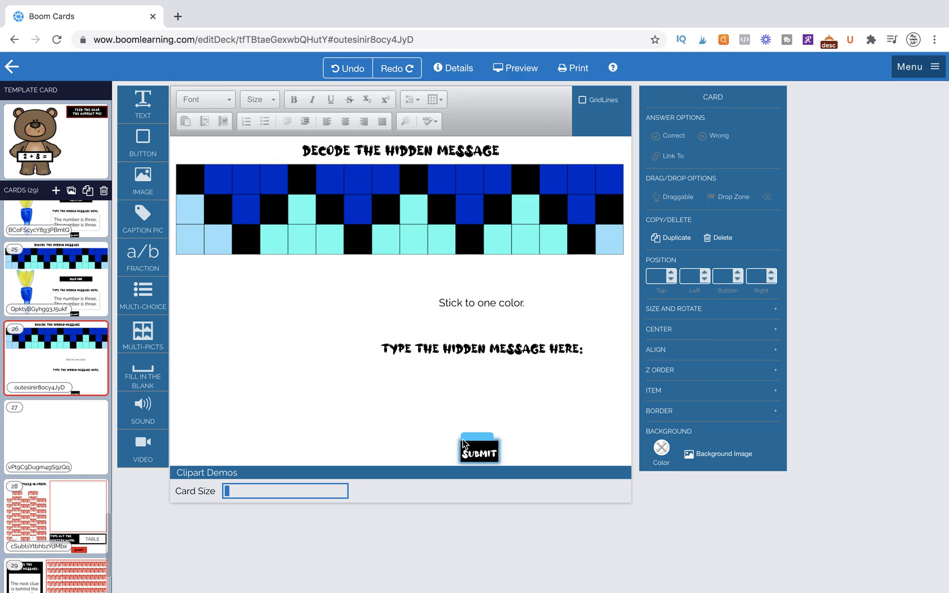
left_click(69, 270)
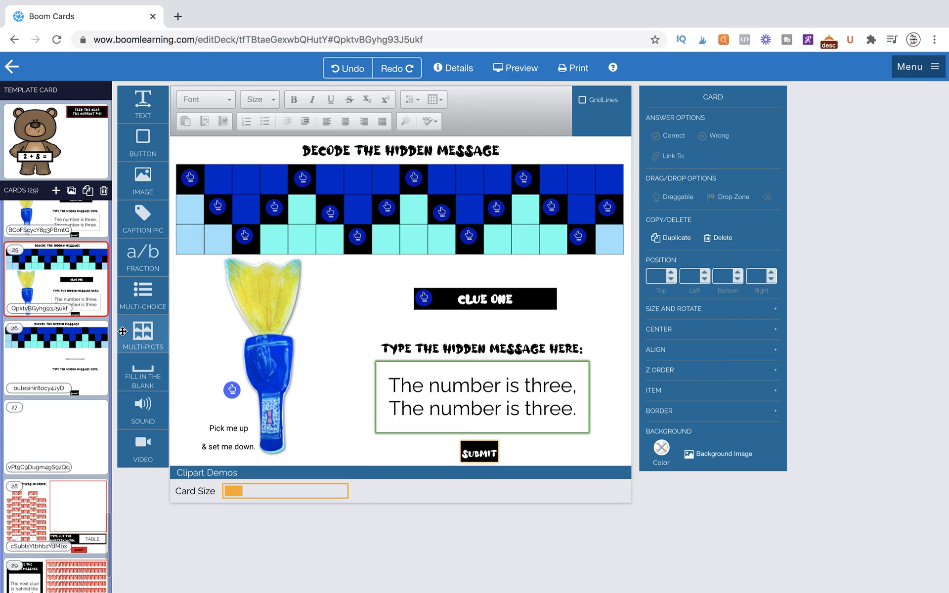
scroll(88, 356, "up", 8)
scroll(88, 356, "down", 5)
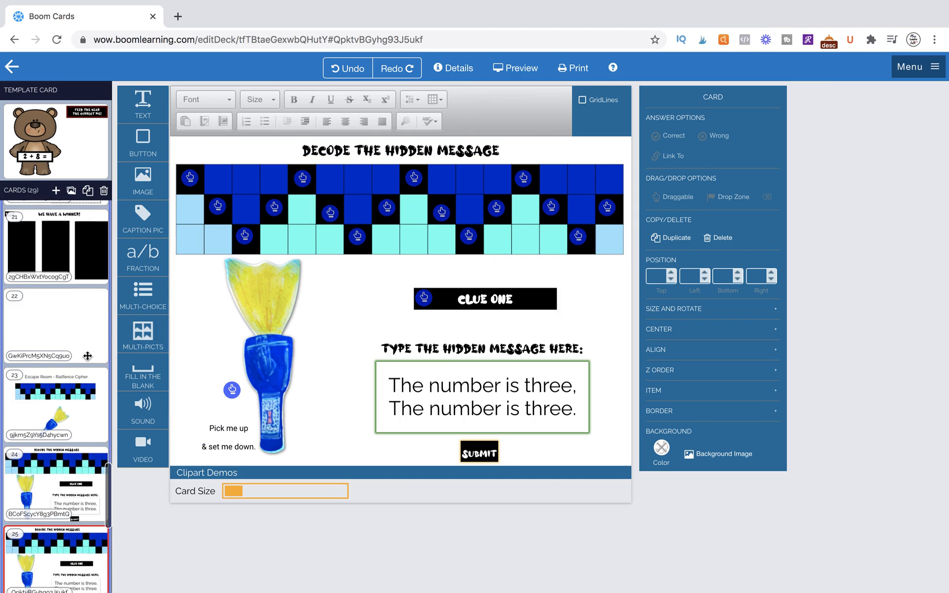
left_click(71, 446)
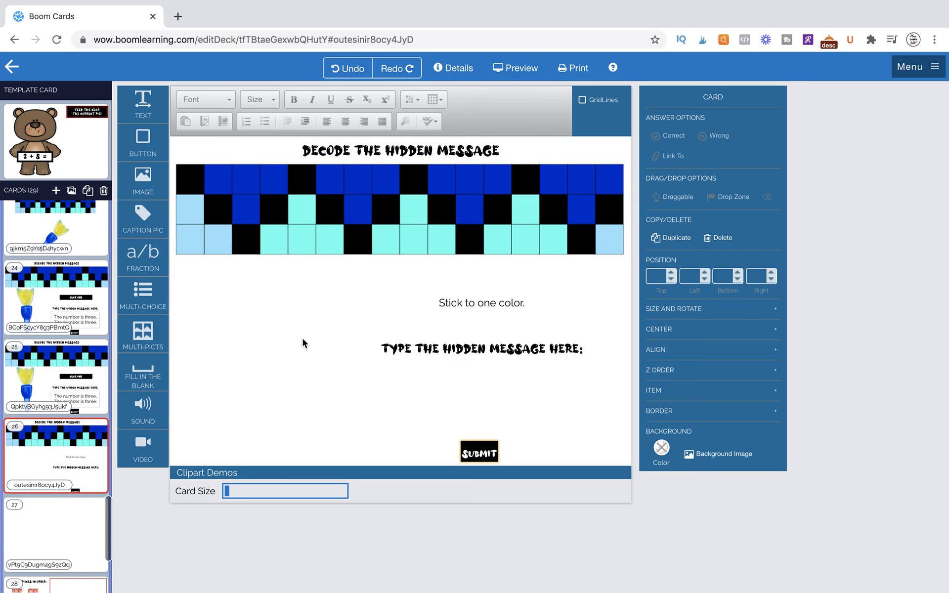
Step: Add an enlarged fill-in-the-blank box below the hidden-message prompt, accepting the answers "The number is three." and "The number is three"
left_click_drag(155, 374, 410, 380)
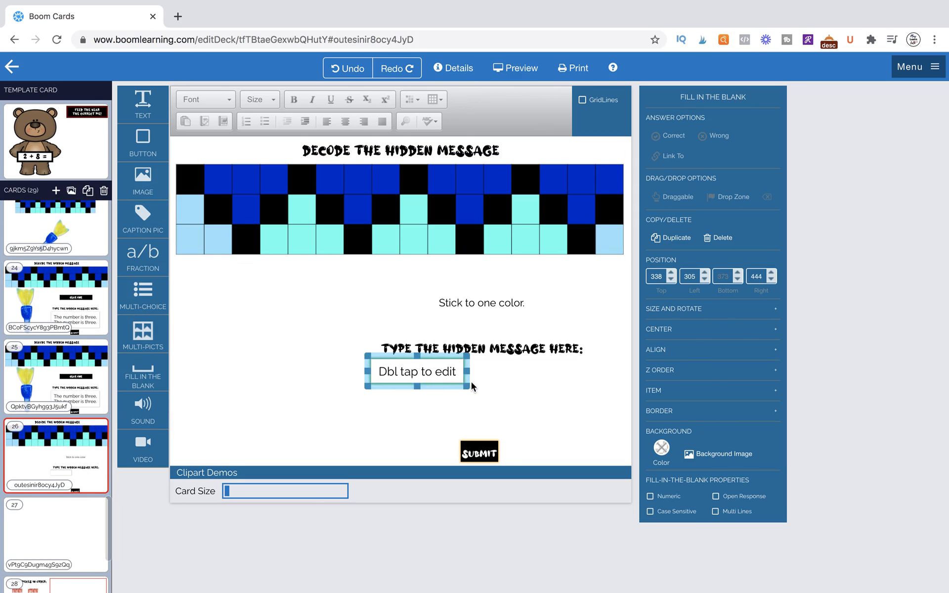
left_click_drag(470, 381, 586, 437)
double_click(522, 396)
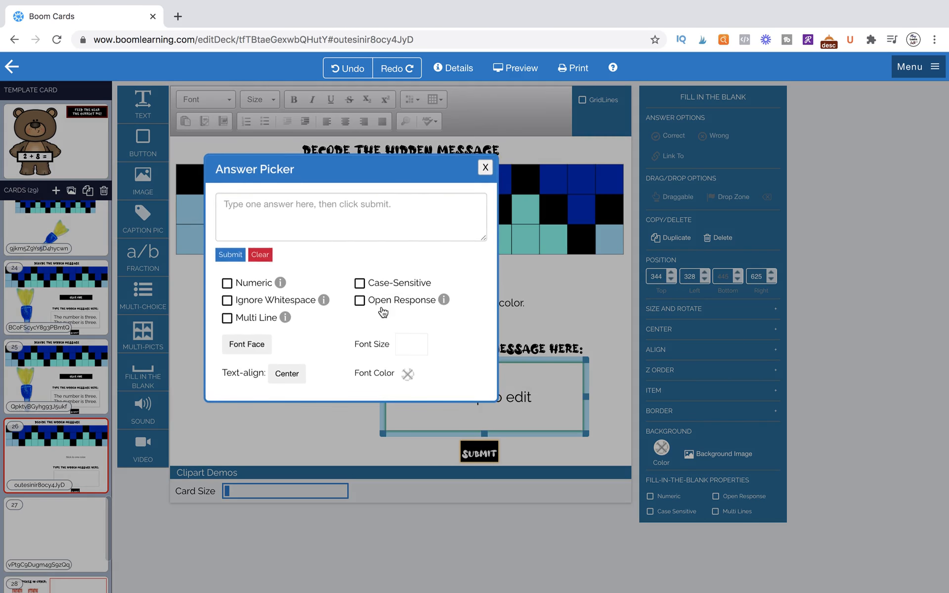
type("The number is three.")
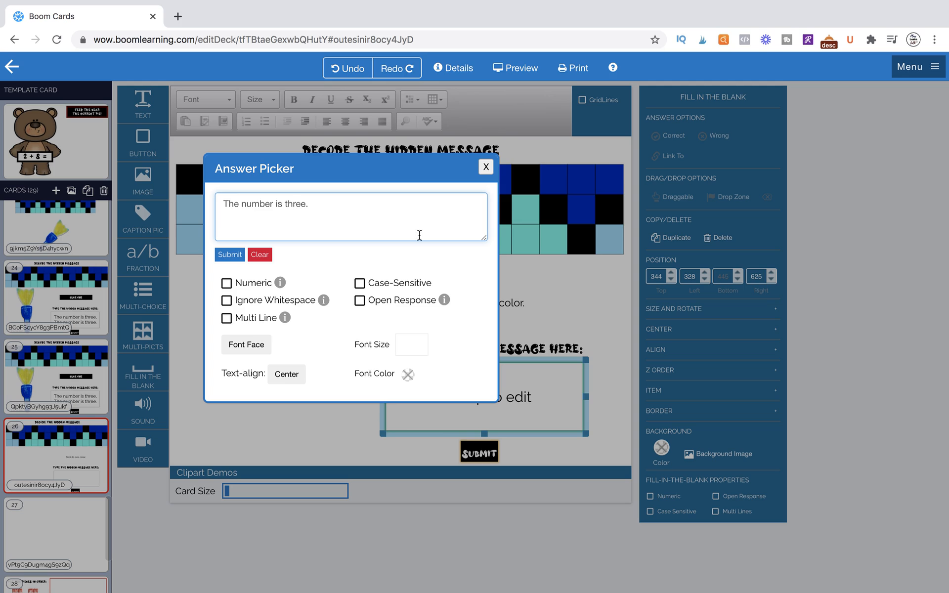
left_click(237, 255)
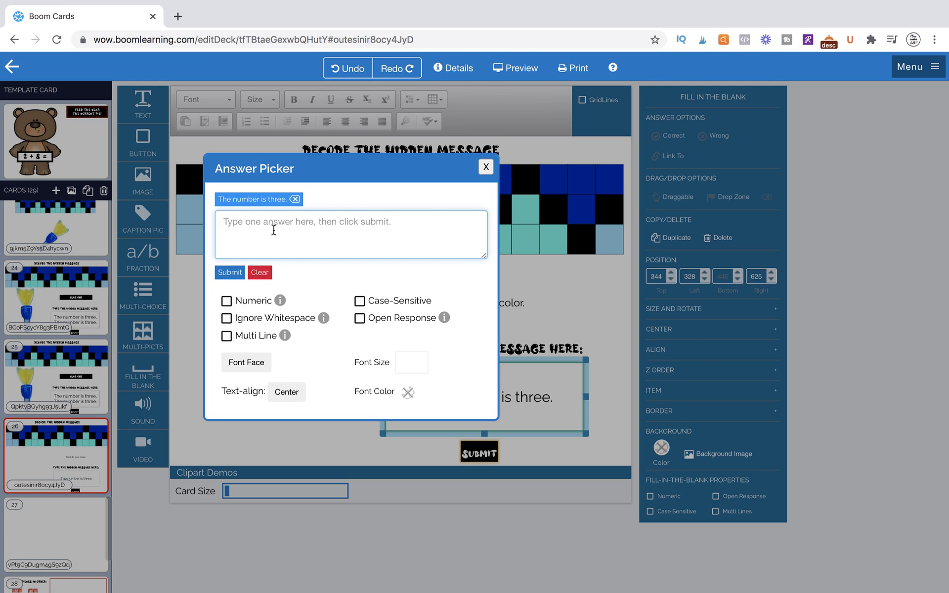
type("The number is three")
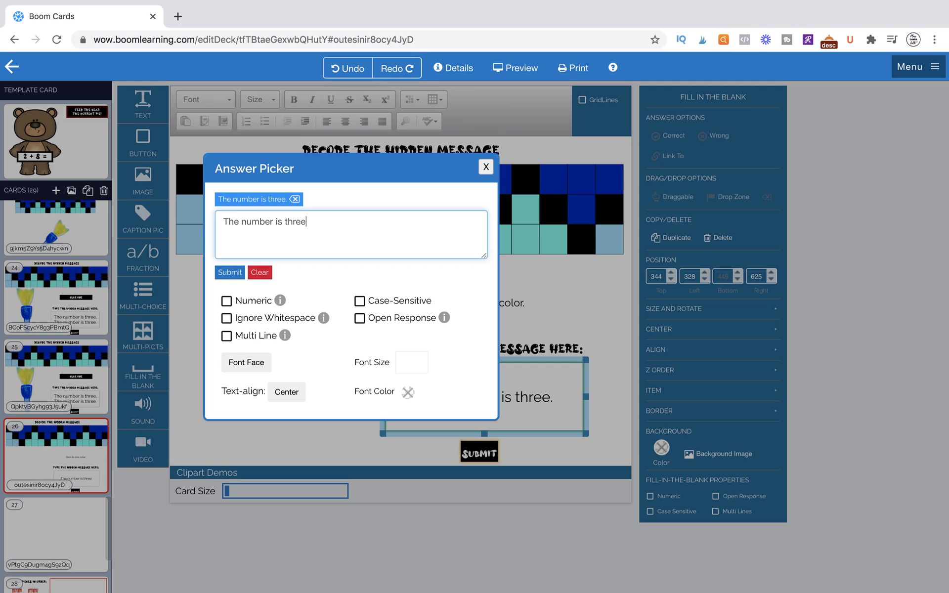
left_click(229, 273)
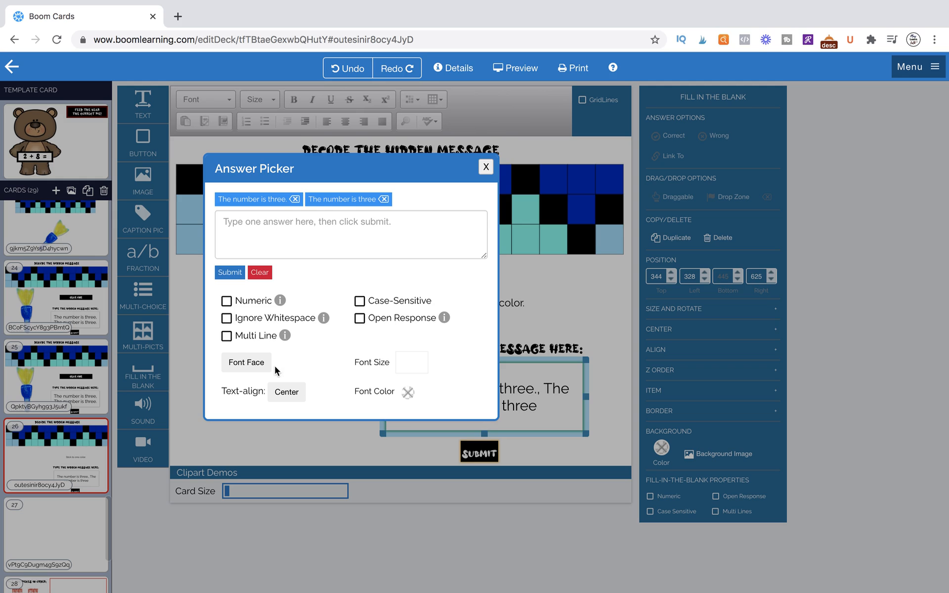
Step: Set the font size of the fill-in-the-blank answer to 35
left_click(408, 366)
left_click(486, 167)
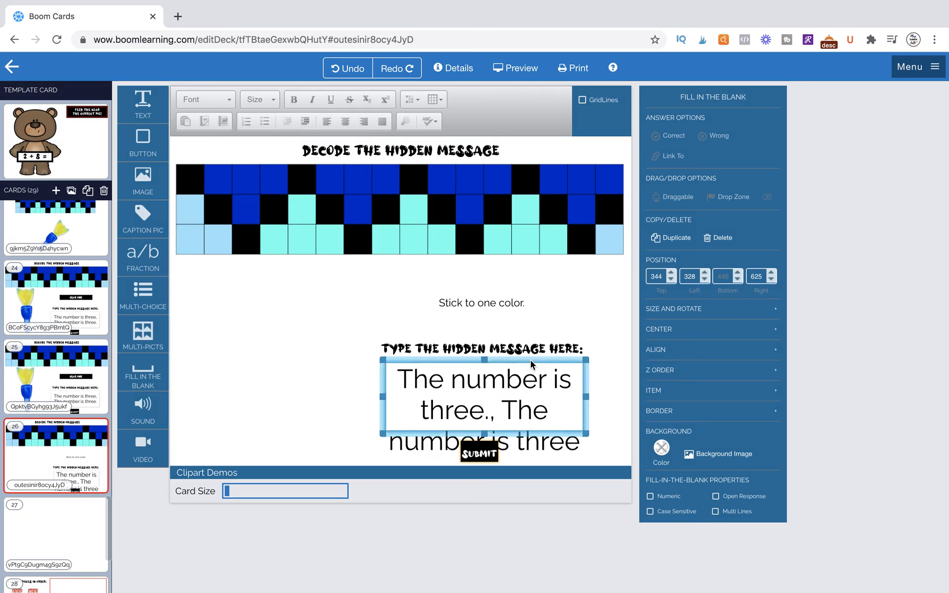
double_click(518, 402)
double_click(398, 361)
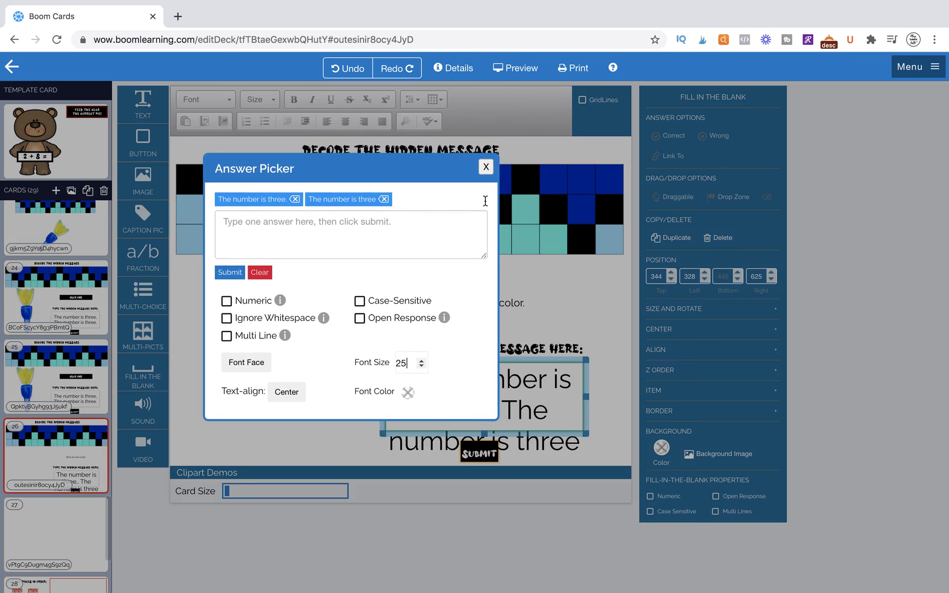
left_click(557, 304)
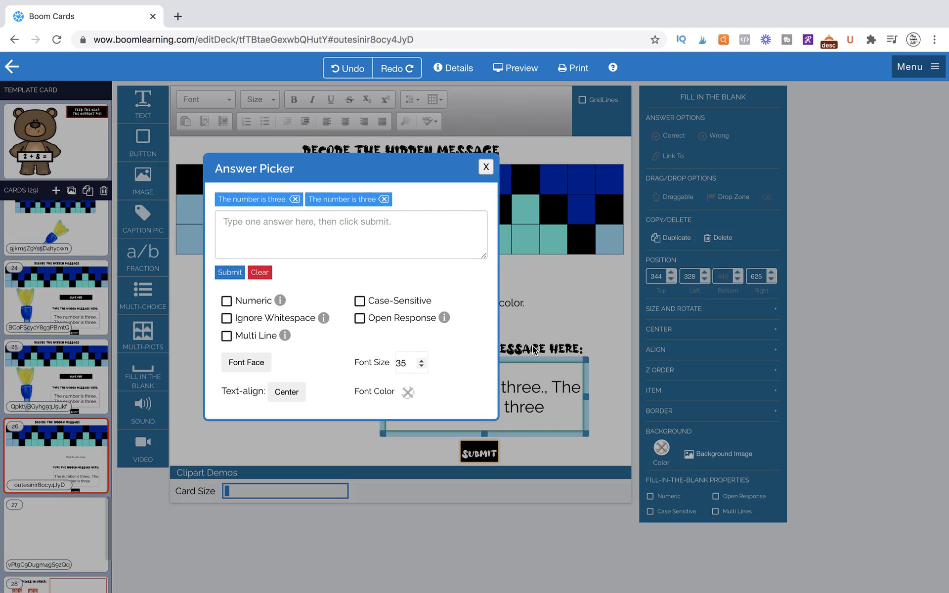
left_click(571, 317)
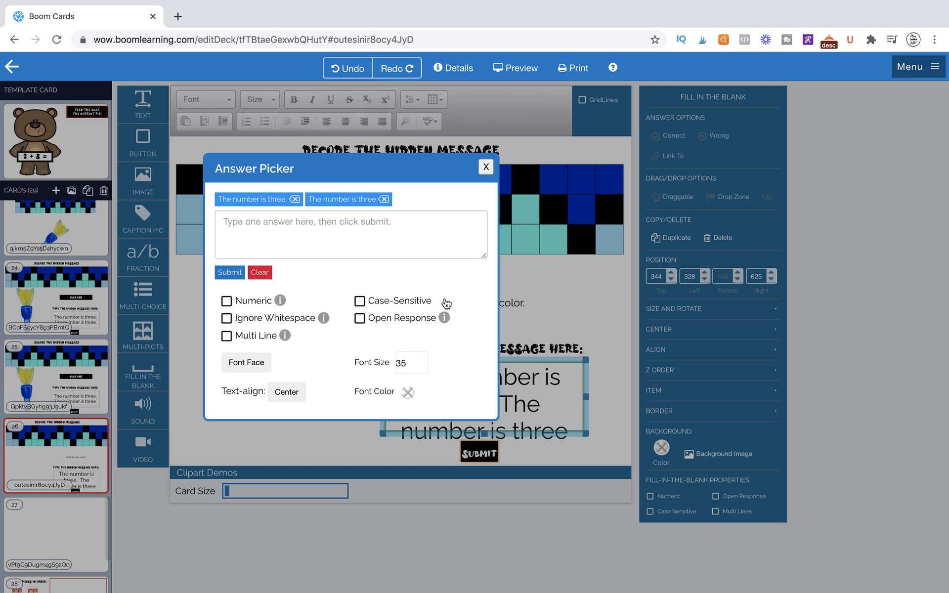
left_click(486, 167)
Step: Preview card 26, enter "The number is three" in its answer box to check the text fit, and quit the preview
left_click(509, 75)
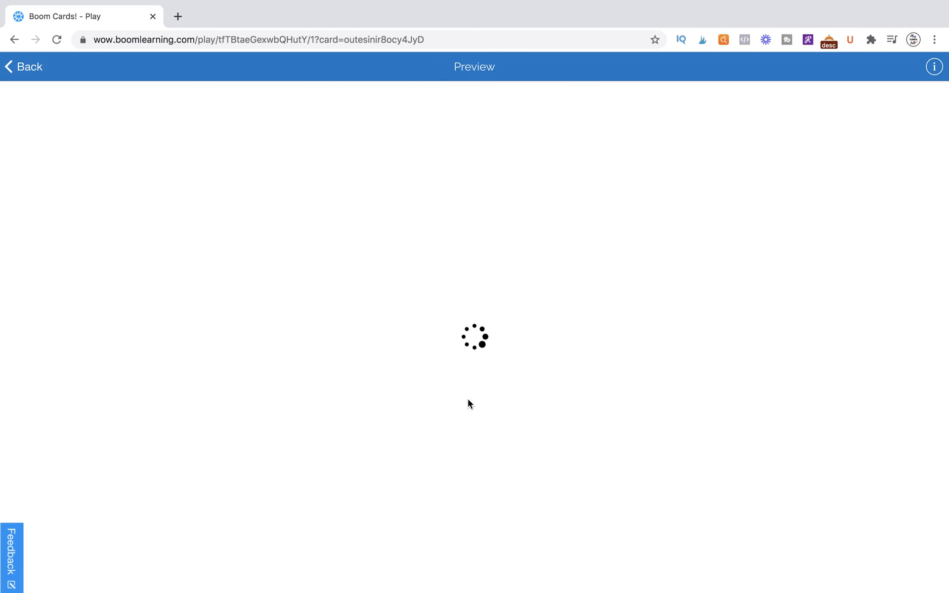
left_click(488, 479)
type("The number is three")
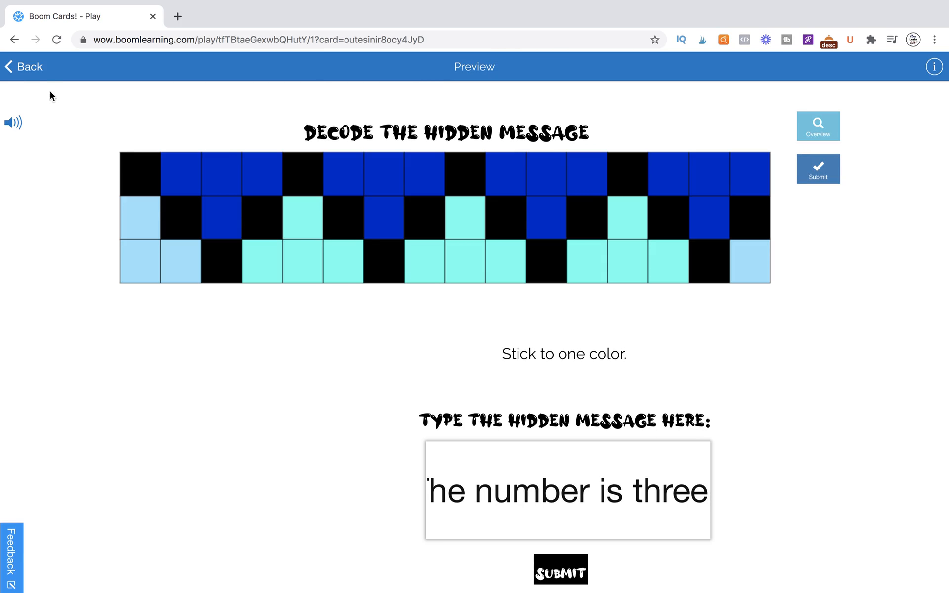
left_click(29, 68)
key("Return")
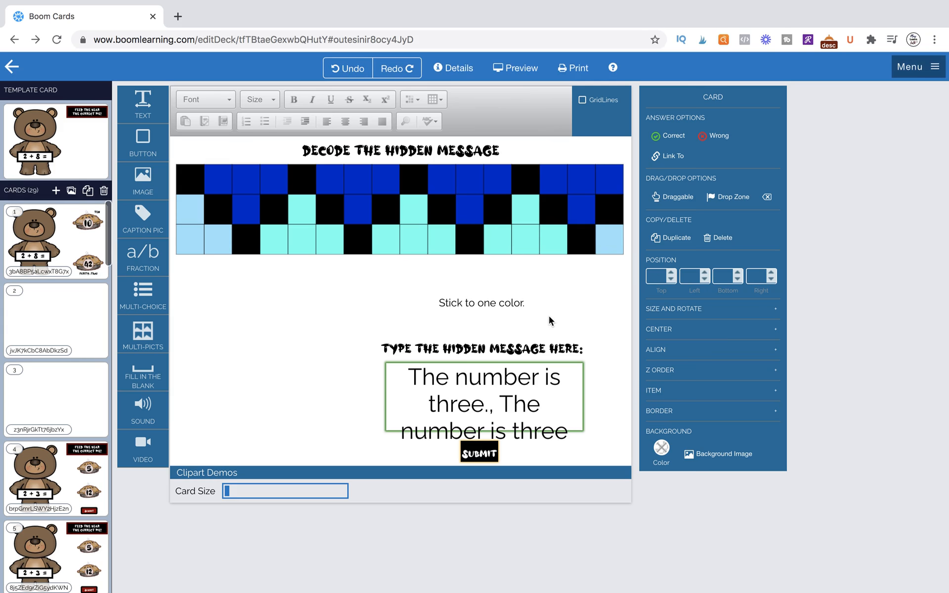
Step: Set the fill-in-the-blank answer's font size to 30 and shift its box slightly left under the hidden-message prompt
left_click(507, 384)
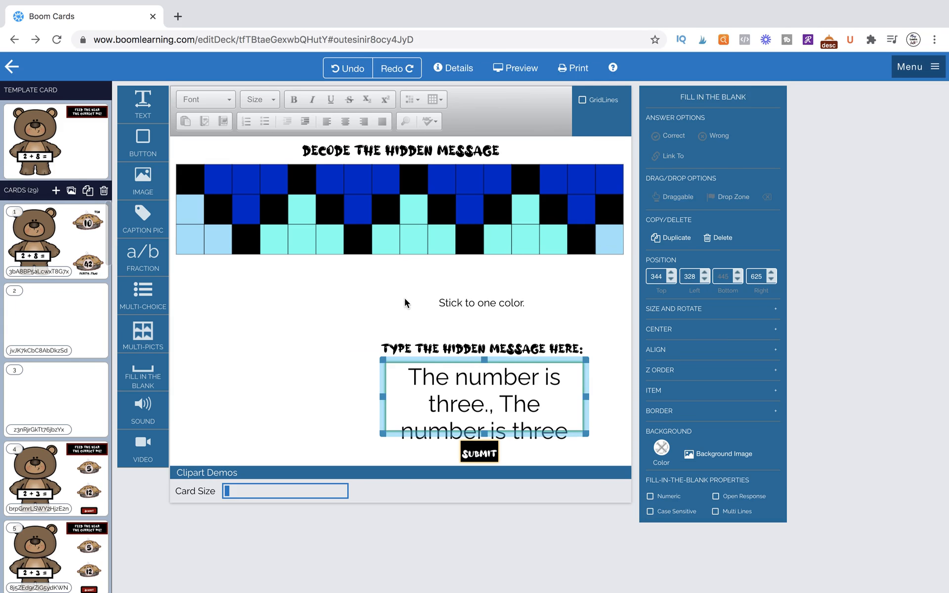
double_click(450, 387)
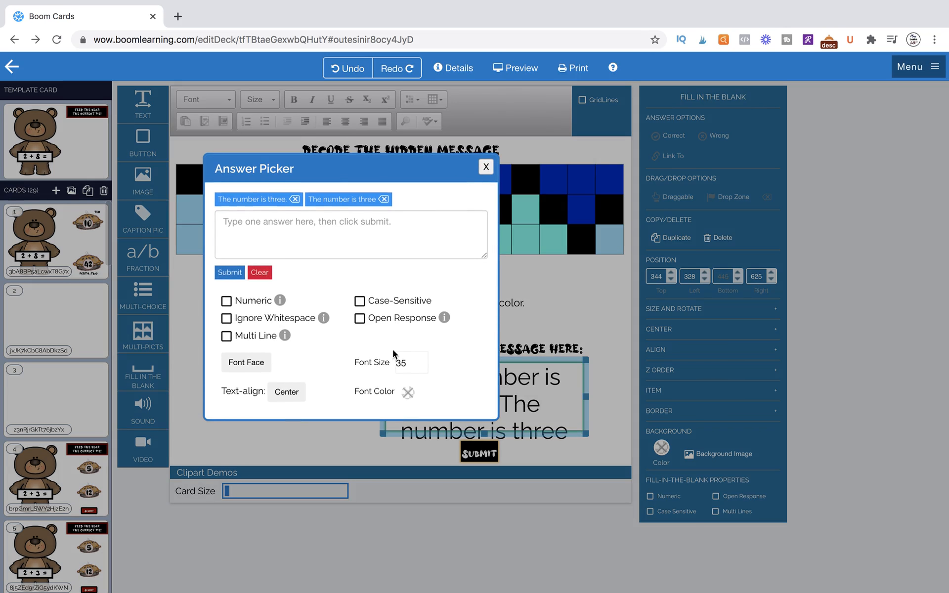
left_click(405, 361)
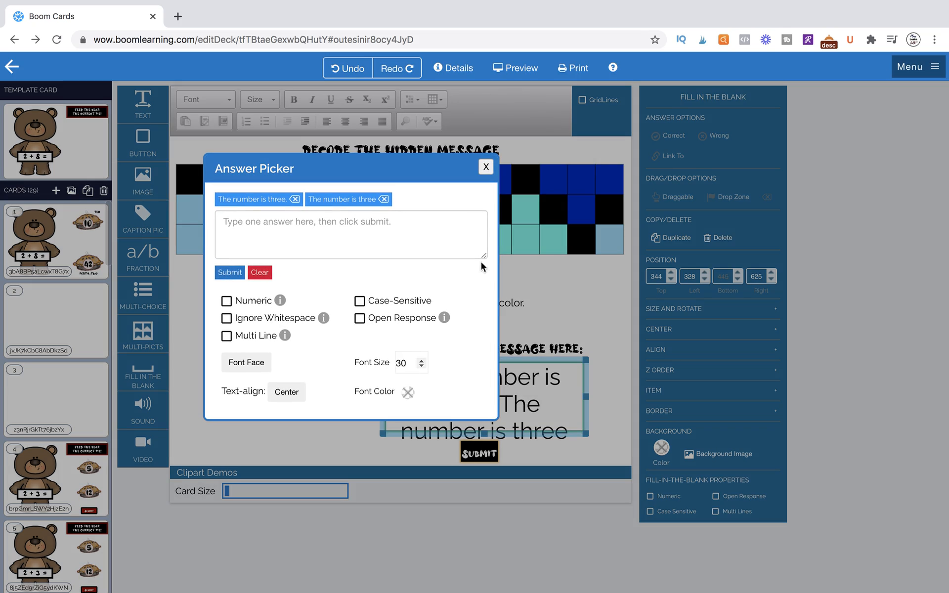
left_click(486, 168)
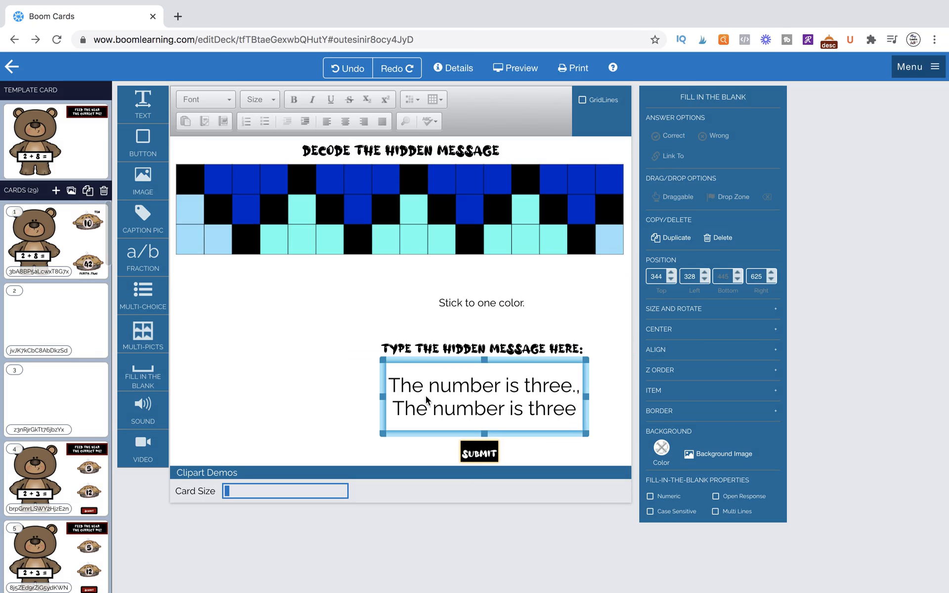
double_click(564, 395)
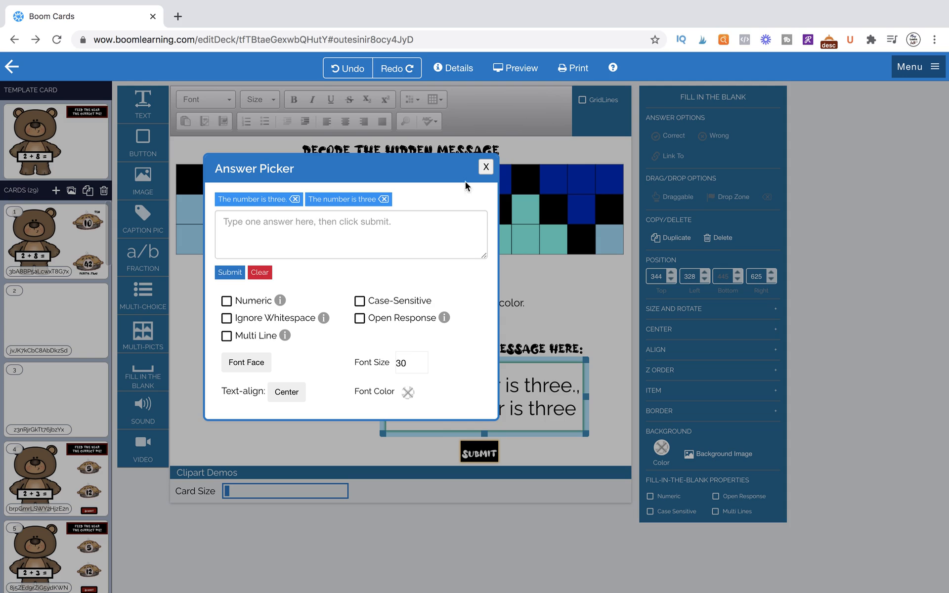
left_click(486, 167)
left_click(598, 392)
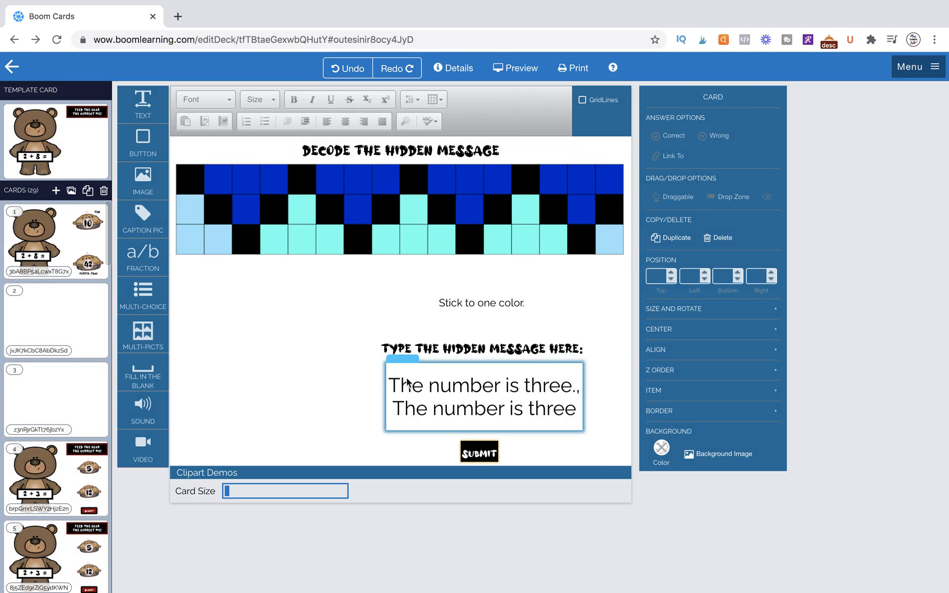
left_click(404, 364)
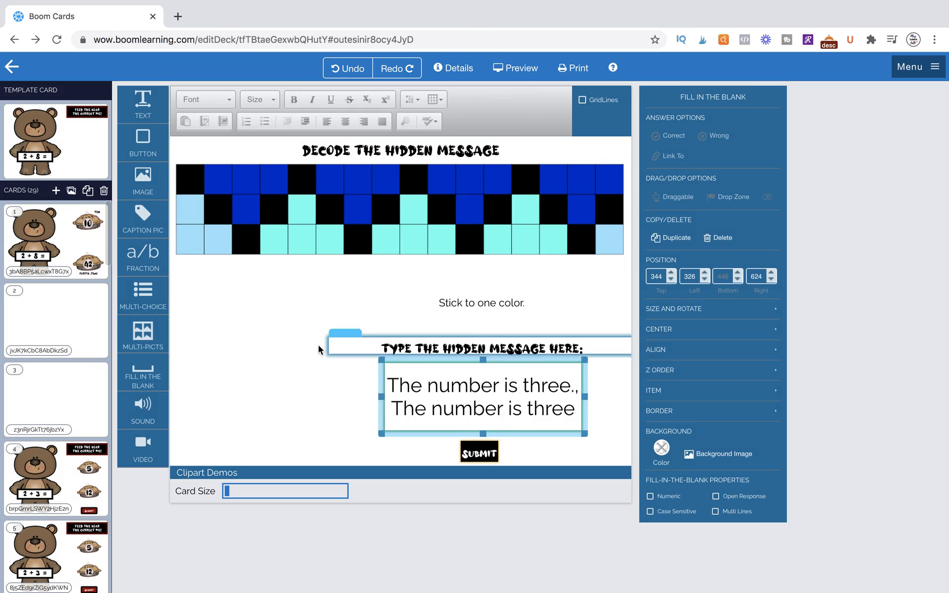
left_click(336, 388)
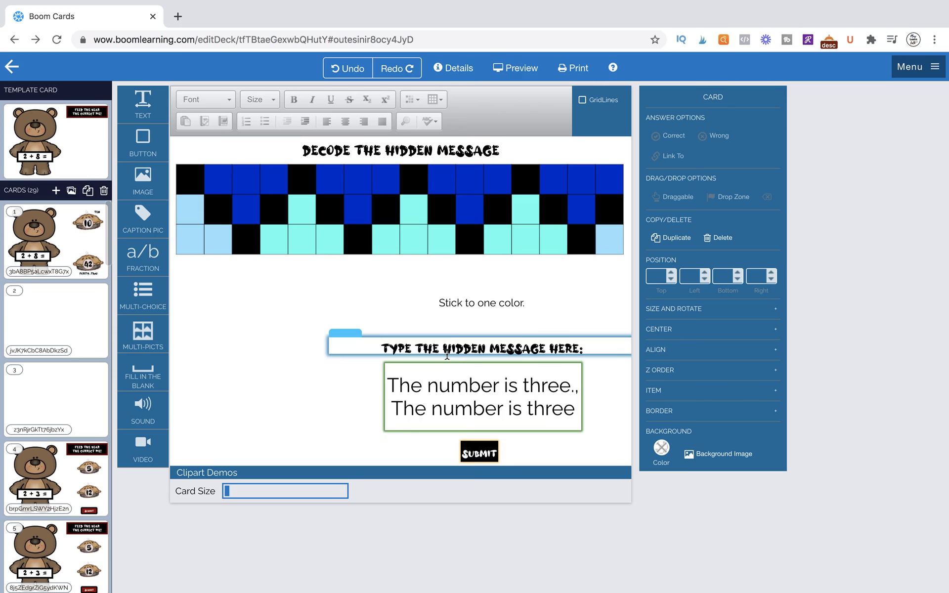
Step: Add a captioned picture using the blue-and-yellow flashlight image and place it beneath the coloured pattern, on the card's left side
scroll(73, 493, "down", 10)
scroll(73, 493, "down", 15)
scroll(74, 492, "up", 1)
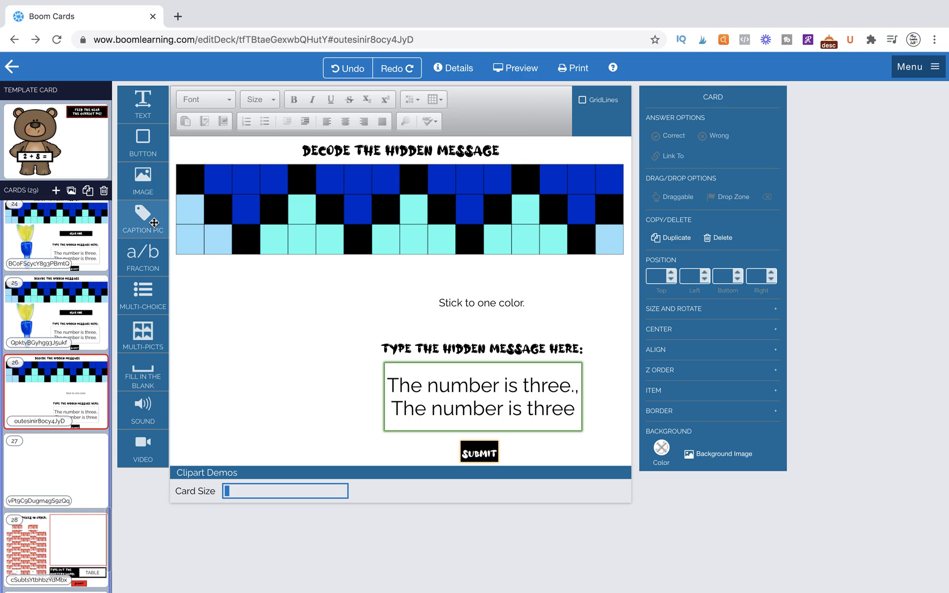
left_click_drag(143, 218, 287, 340)
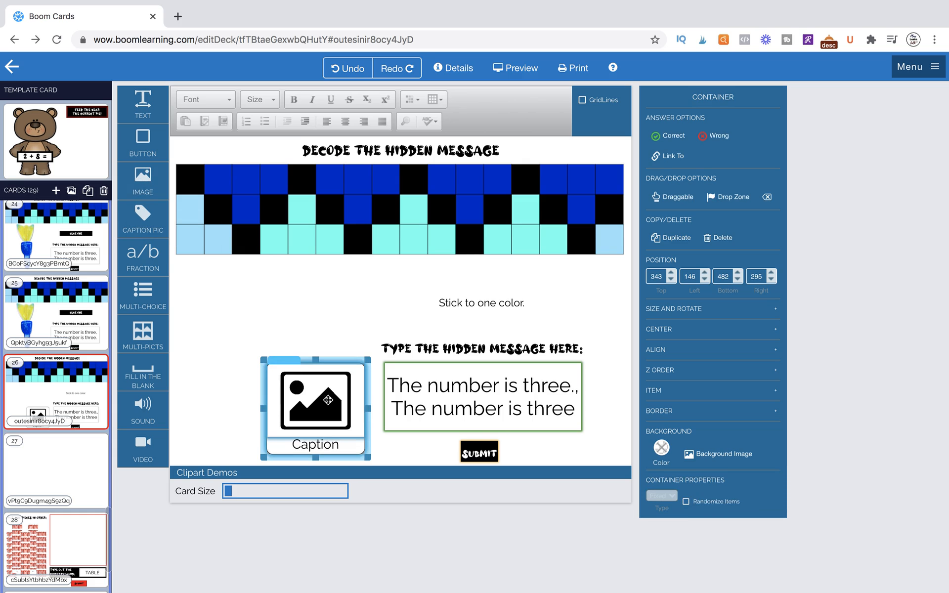
double_click(329, 398)
scroll(450, 395, "down", 5)
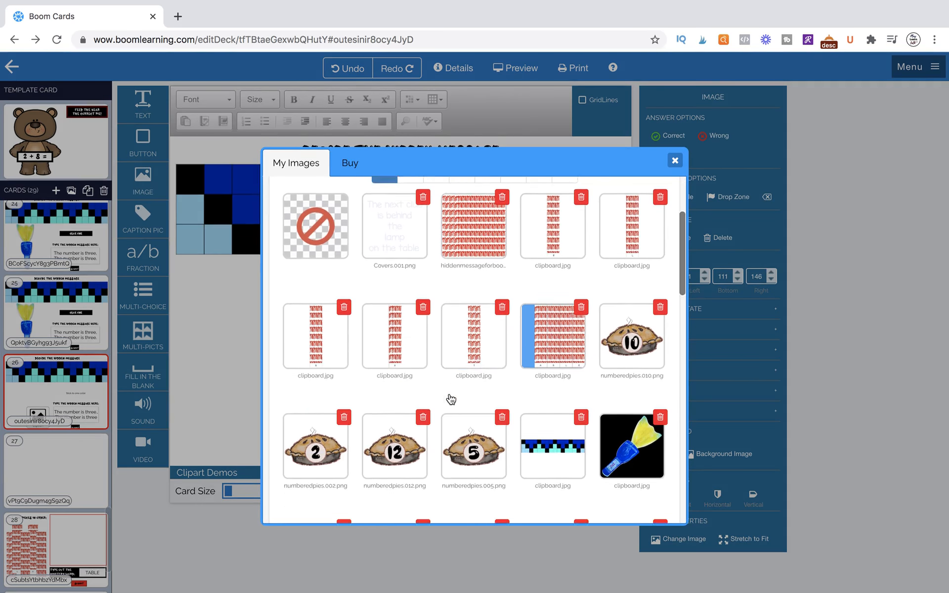
left_click(633, 379)
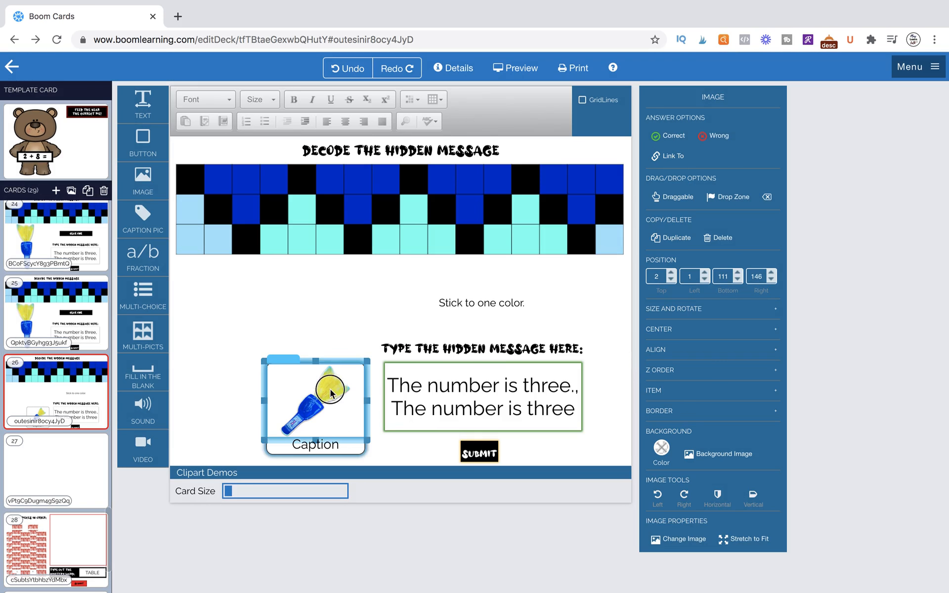
left_click_drag(331, 395, 312, 344)
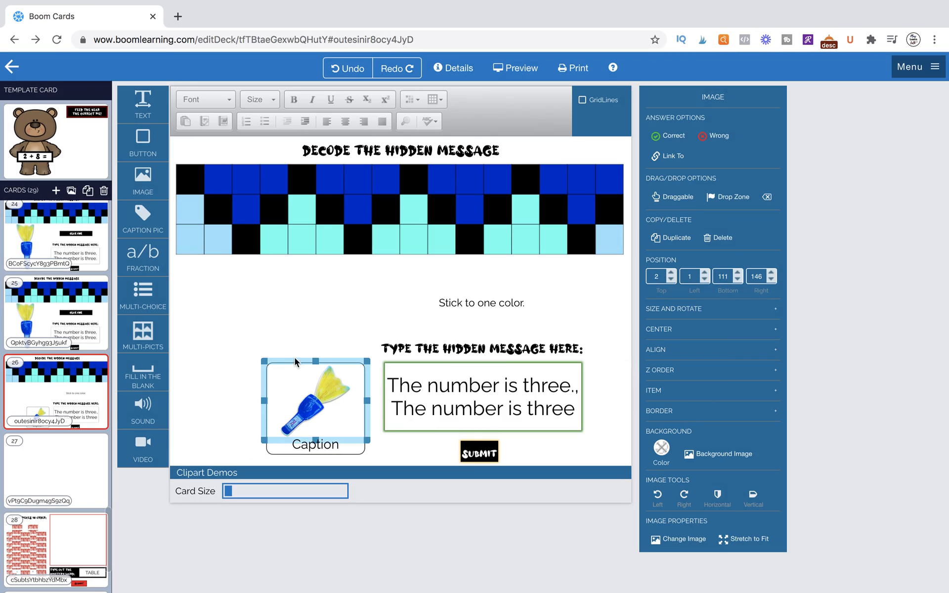
left_click(286, 332)
left_click_drag(277, 356, 232, 285)
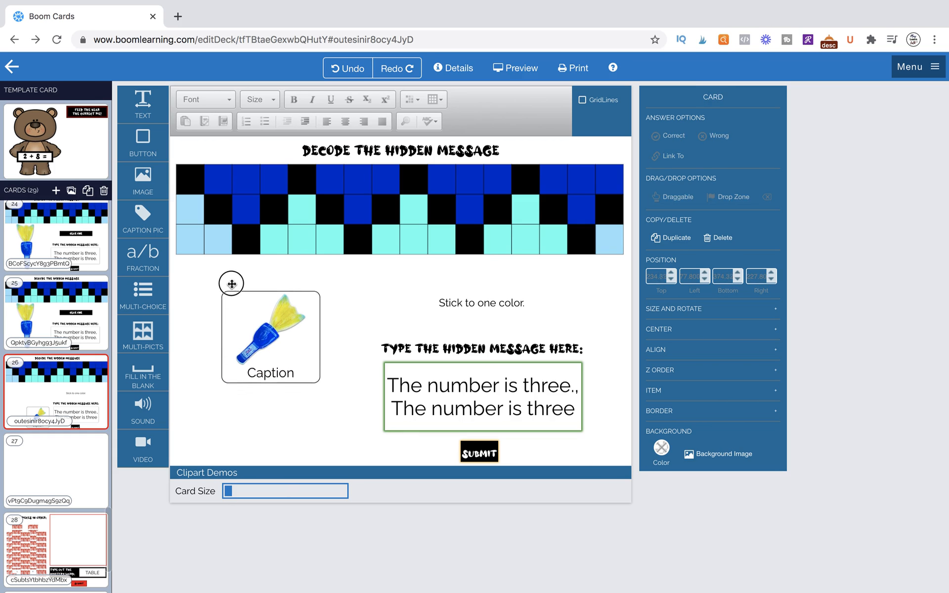
Step: Replace the flashlight picture's caption text with "Pick up and set me down"
double_click(275, 373)
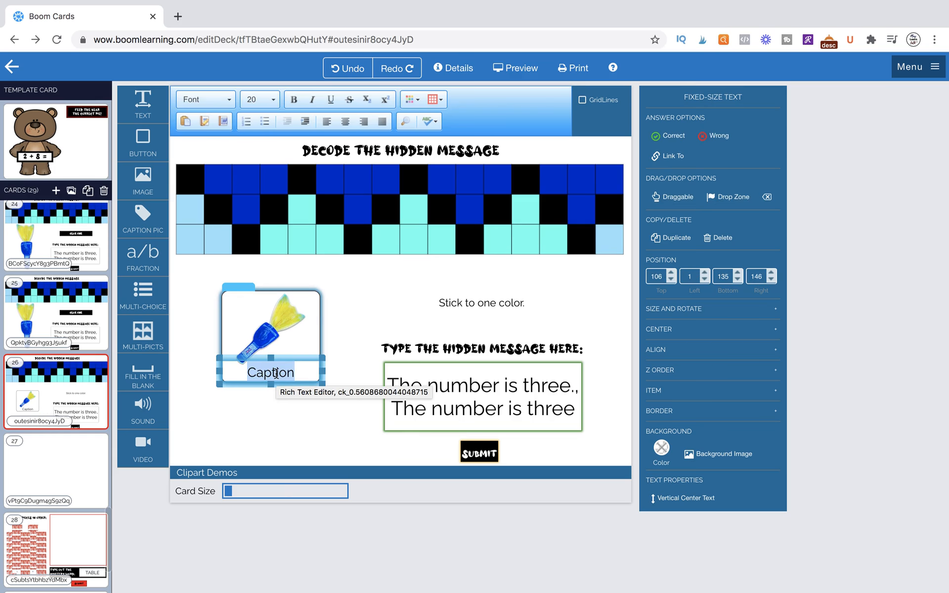
left_click(48, 392)
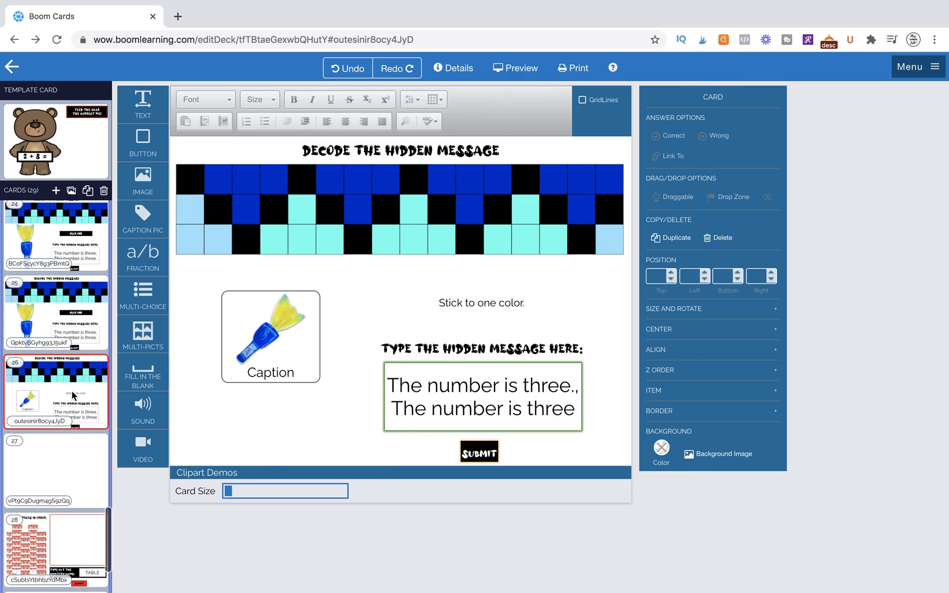
left_click(62, 311)
left_click(53, 401)
double_click(264, 373)
type("Pick up")
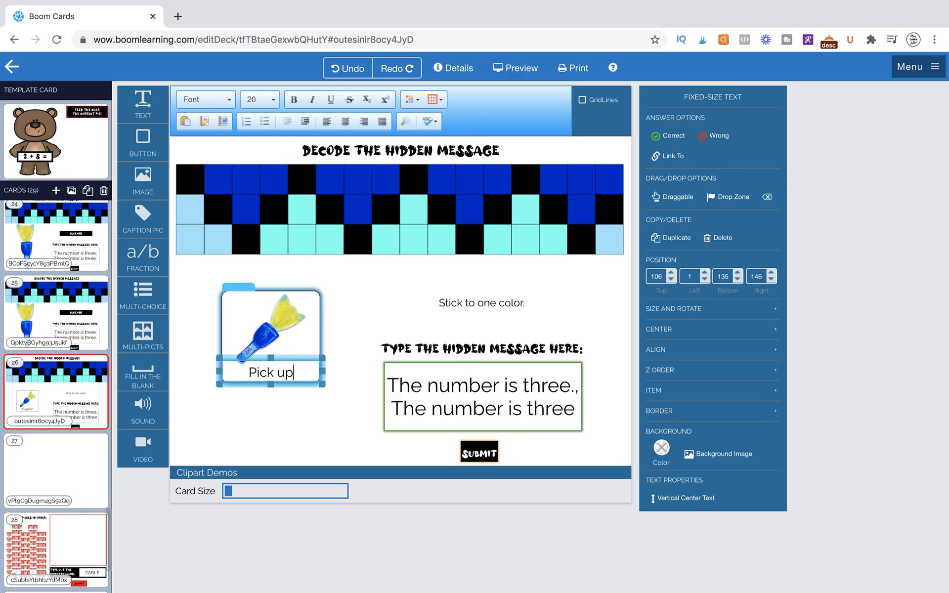
type(" and s")
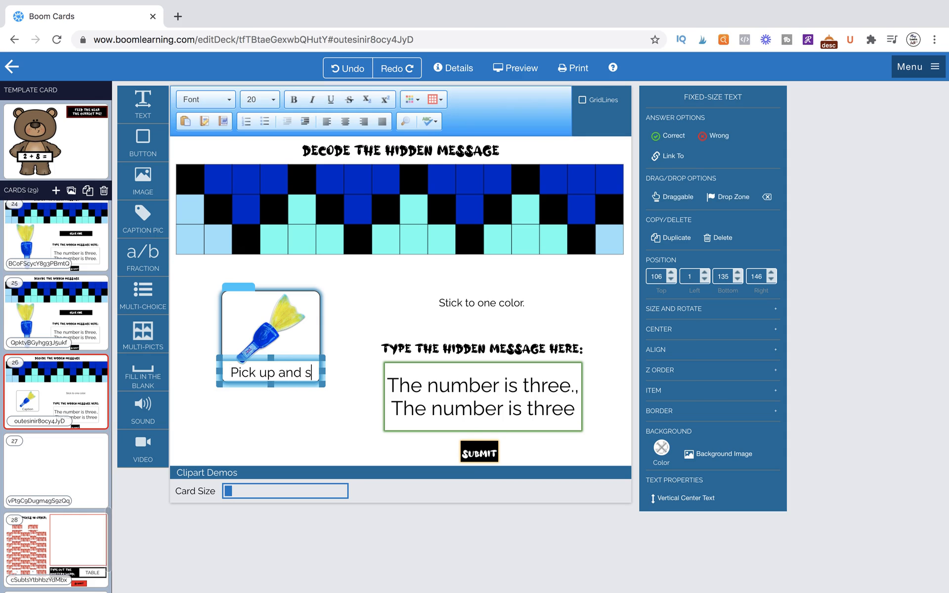
type("et me down")
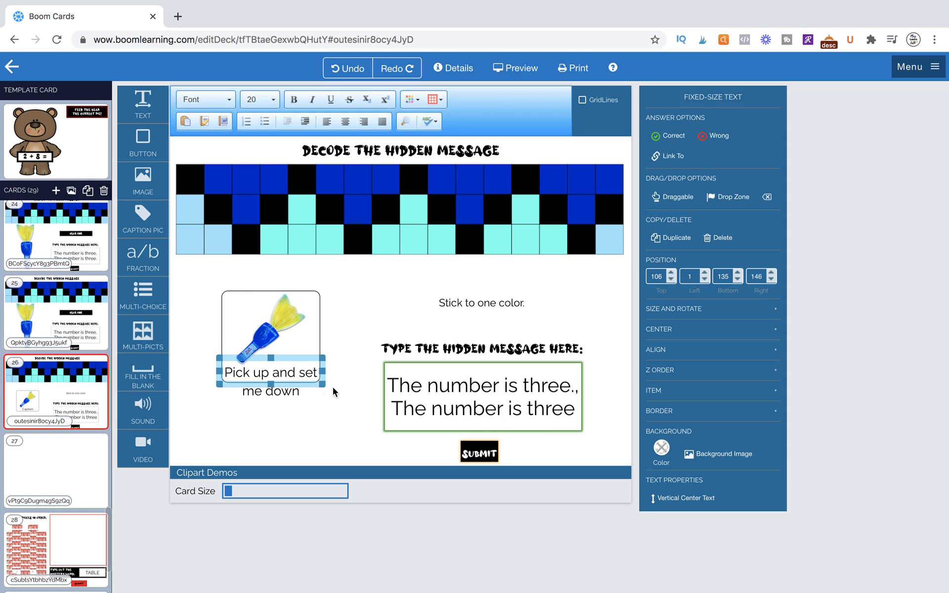
Step: Enlarge the caption's text box to fit two lines and set its font size to 14
left_click_drag(320, 389, 322, 411)
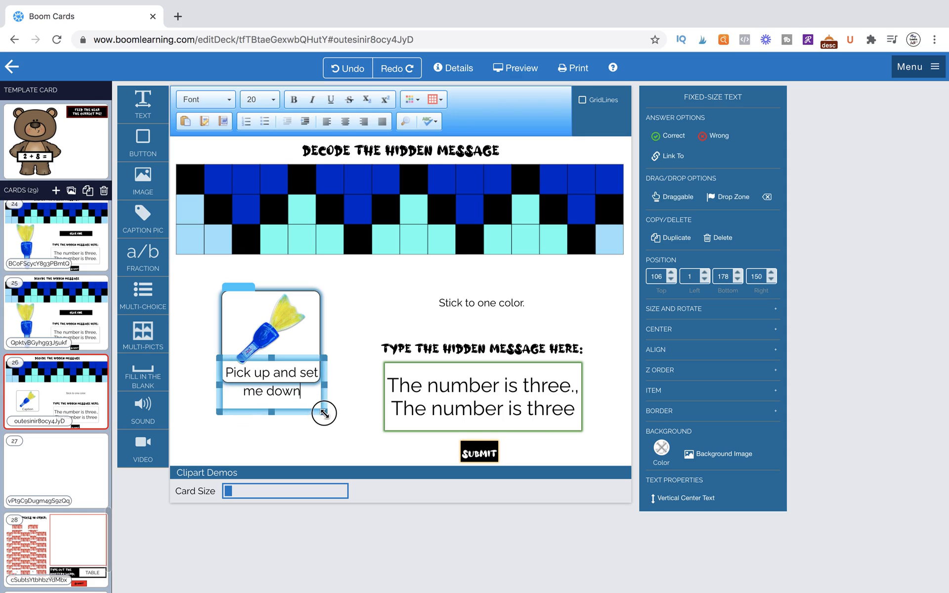
triple_click(281, 391)
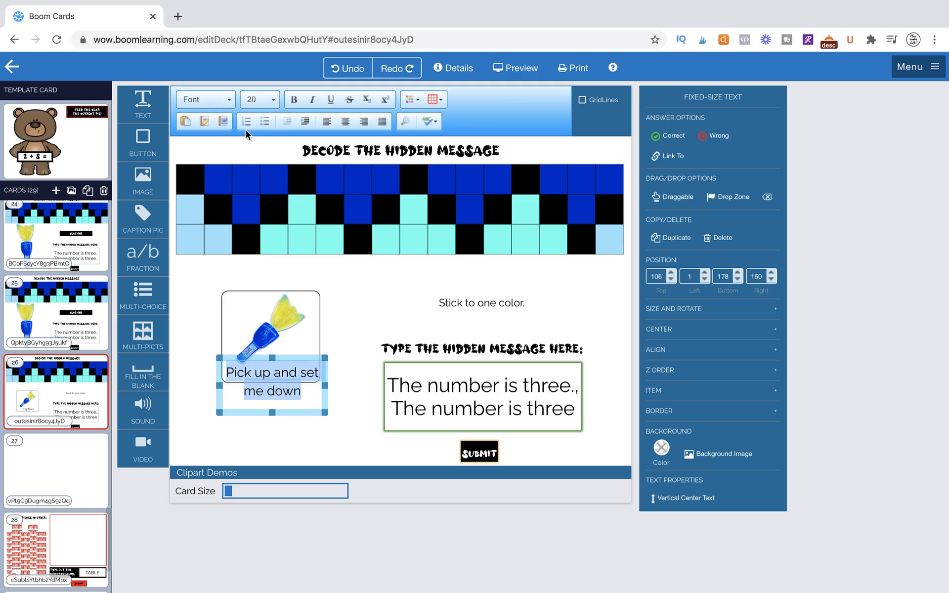
left_click(260, 99)
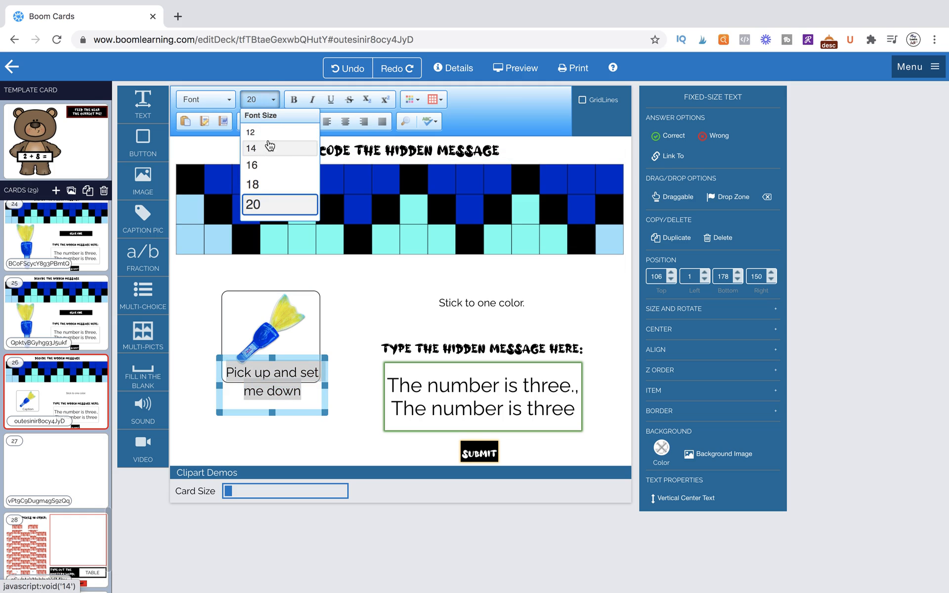
left_click(266, 148)
left_click(303, 388)
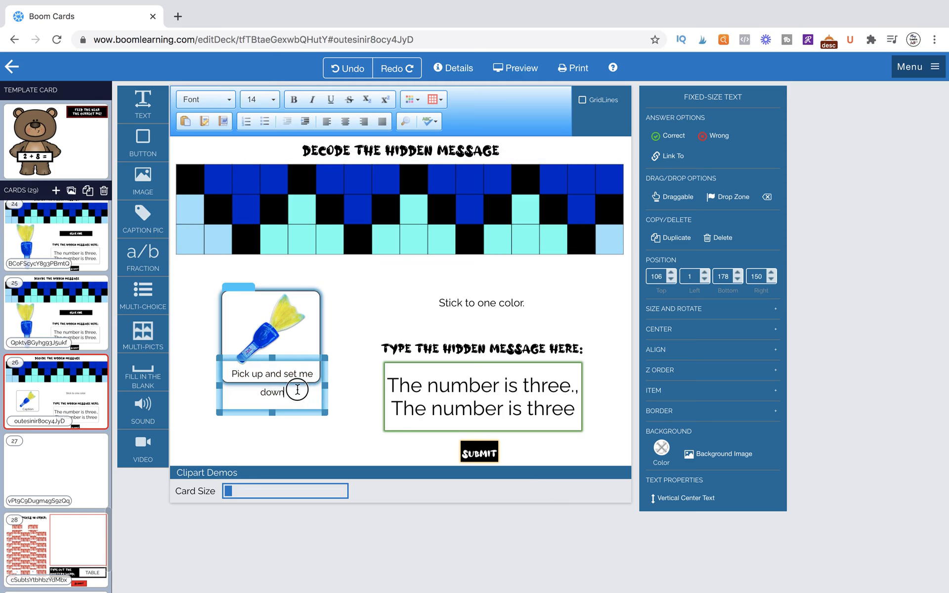
Step: Narrow the caption box with a line break before "set me down", and move it to the card's lower left corner
left_click(329, 386)
left_click_drag(328, 386, 307, 385)
left_click(284, 374)
key("Return")
left_click(308, 397)
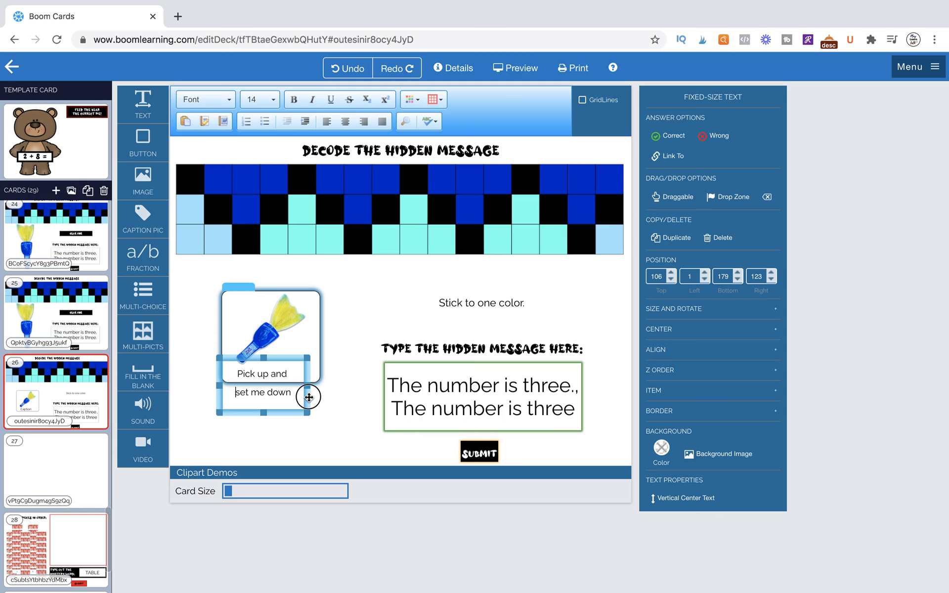
left_click_drag(309, 397, 249, 430)
Step: Enlarge the flashlight image to 363 by 314 and stand it upright at -46 rotation on the card's left side
left_click(254, 341)
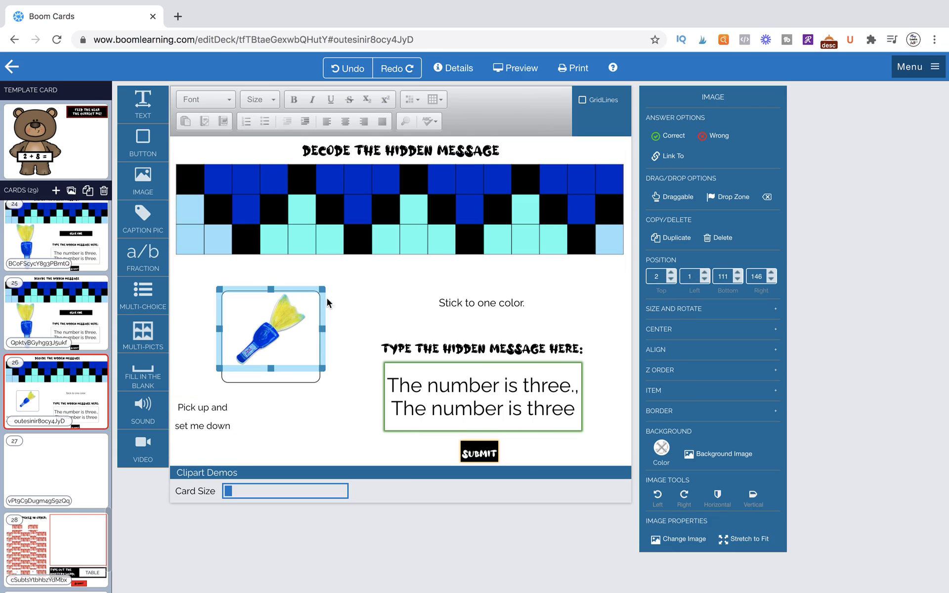
mouse_move(322, 289)
left_mouse_down()
mouse_move(334, 263)
mouse_move(465, 155)
left_mouse_up()
left_click(724, 310)
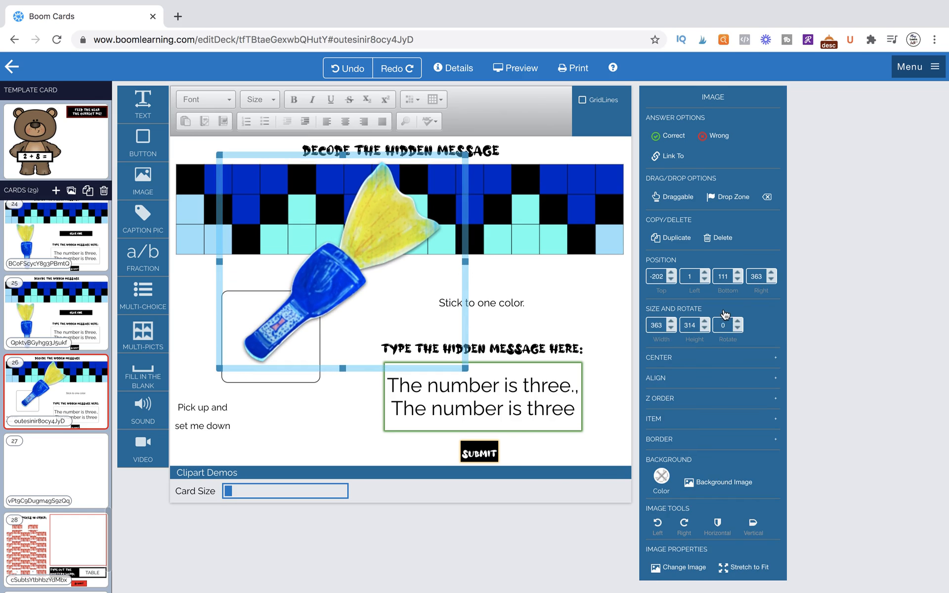
left_click(737, 321)
left_click_drag(740, 334, 739, 334)
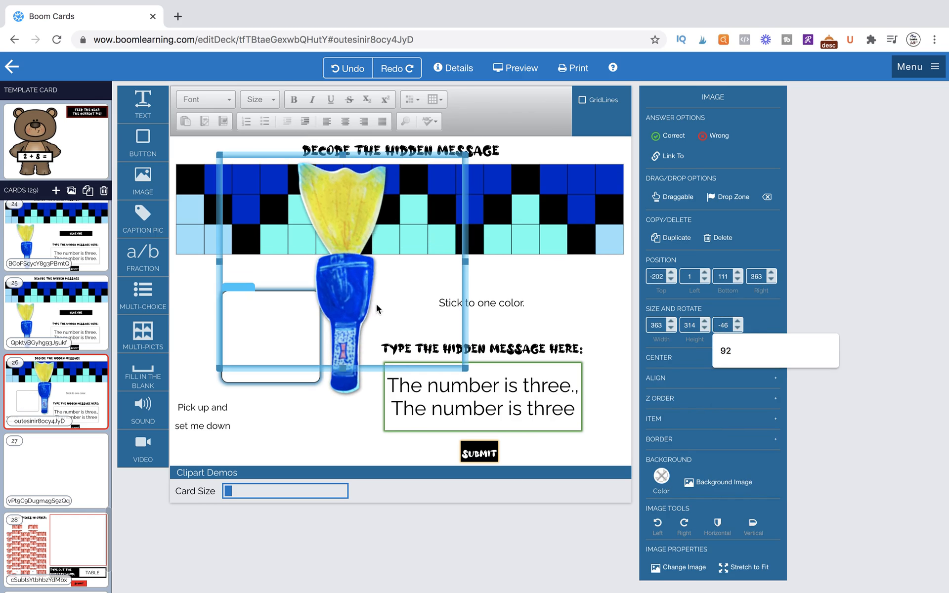
mouse_move(338, 294)
left_mouse_down()
mouse_move(251, 329)
mouse_move(239, 311)
mouse_move(198, 296)
mouse_move(231, 323)
left_mouse_up()
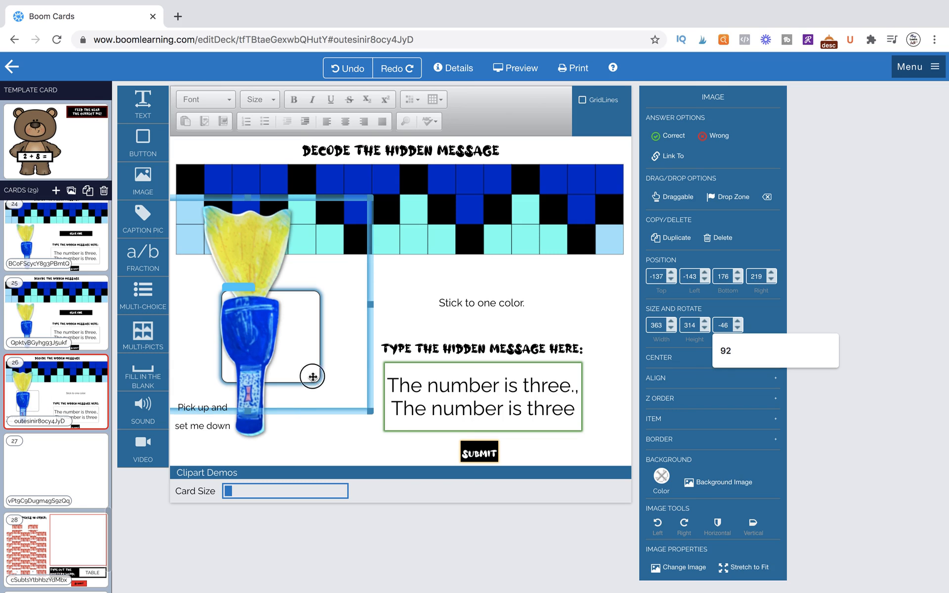
left_click(327, 421)
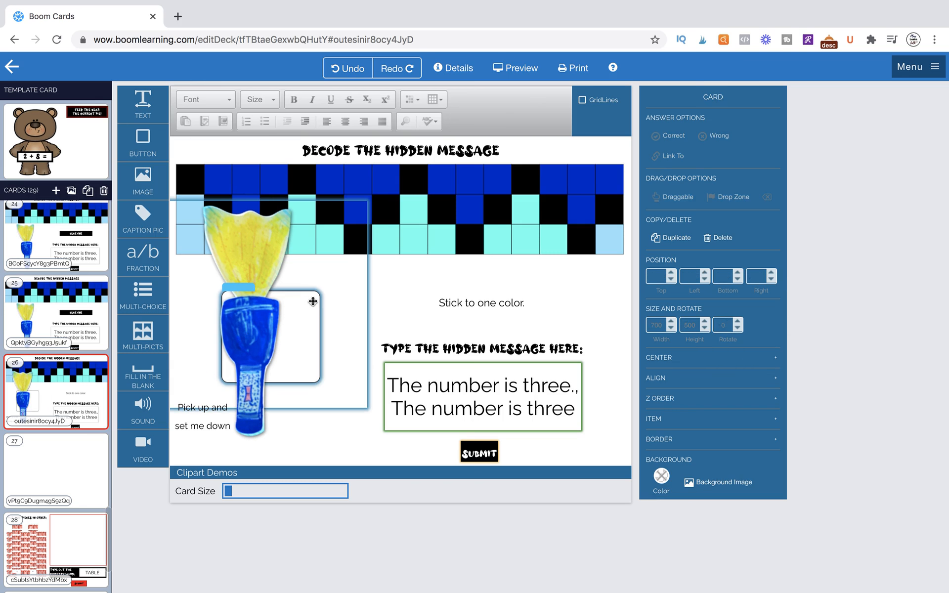
Step: Set the caption picture container's border style to None, moving the flashlight aside for access and back over the container
left_click(674, 440)
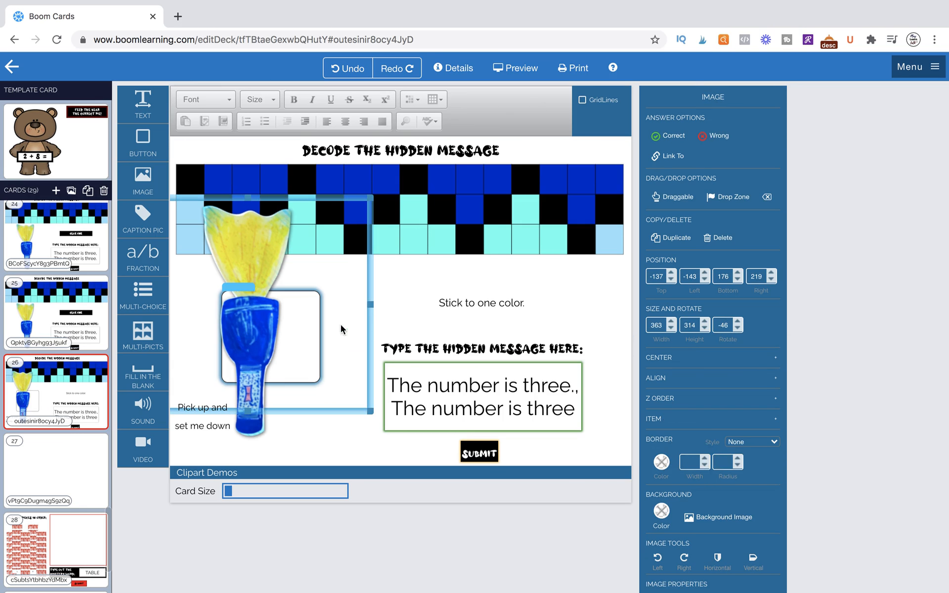
left_click_drag(251, 313, 420, 298)
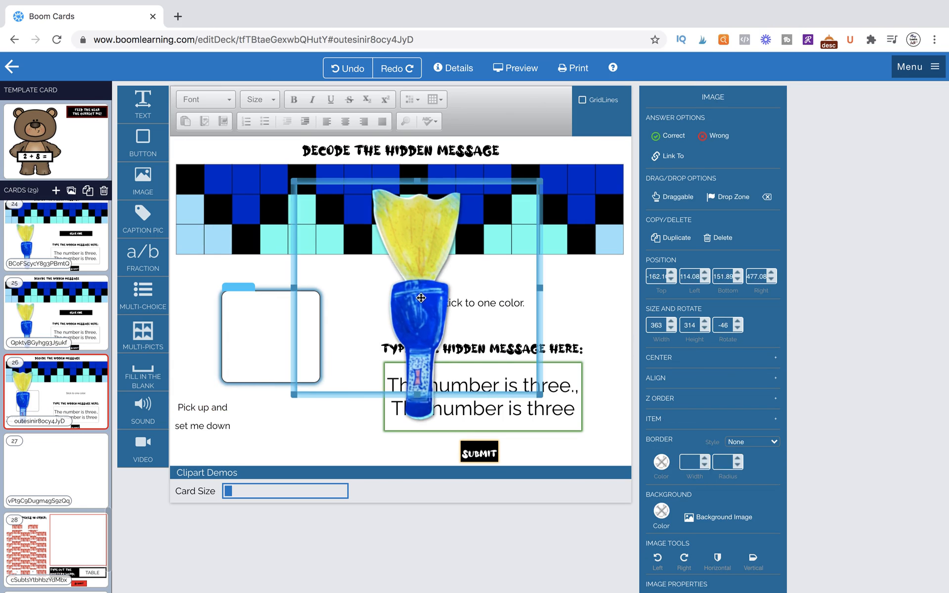
left_click(233, 329)
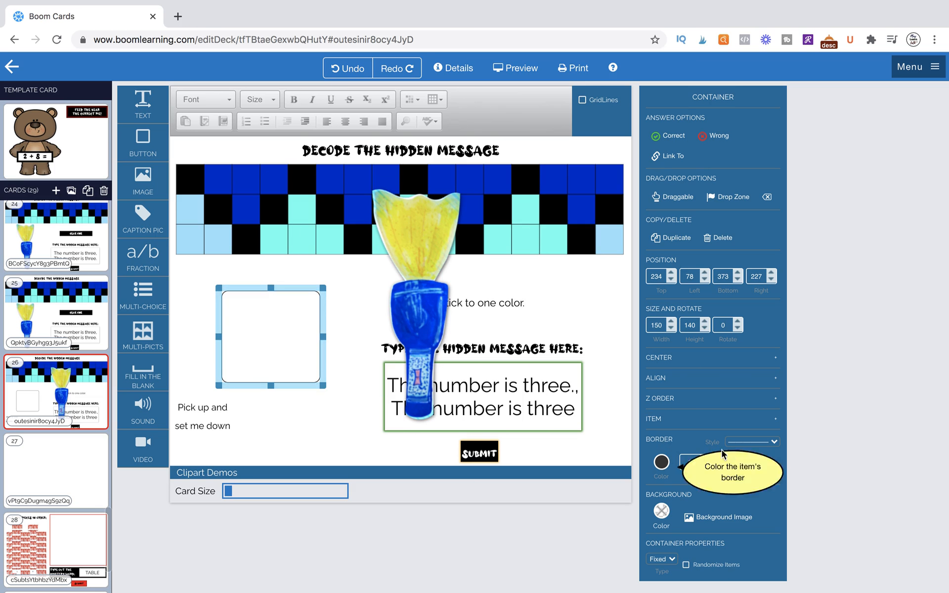
left_click(737, 443)
left_click(741, 431)
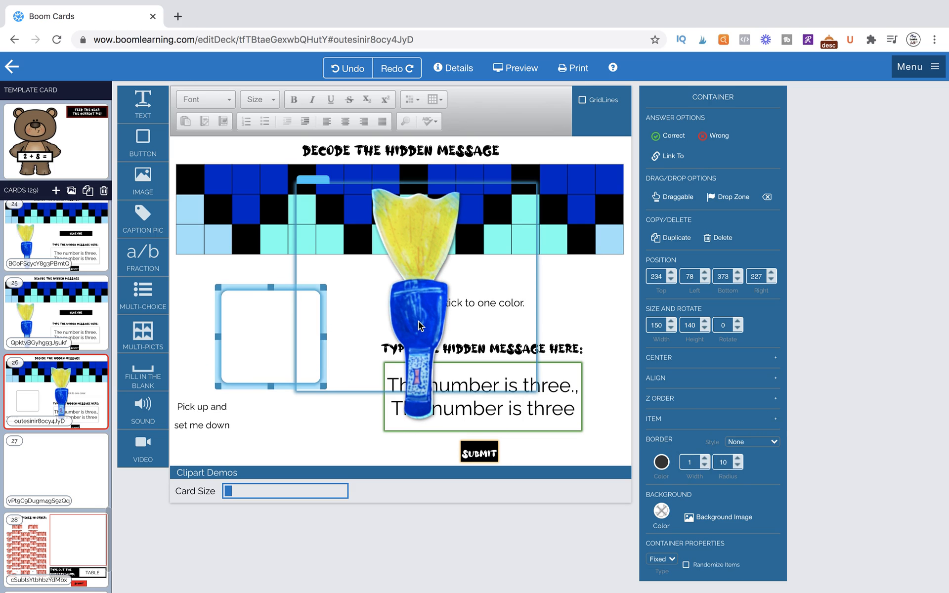
left_click_drag(390, 321, 251, 340)
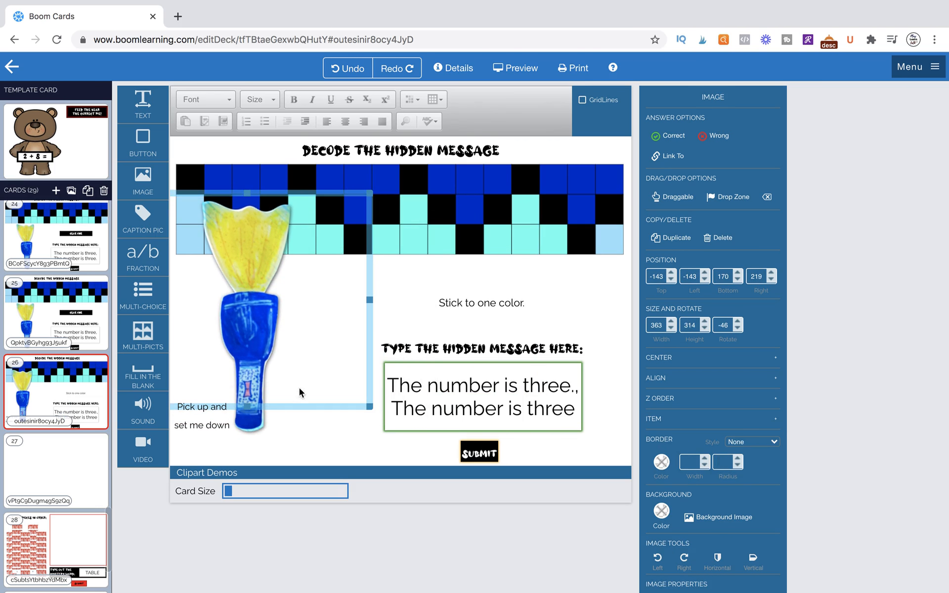
left_click(233, 287)
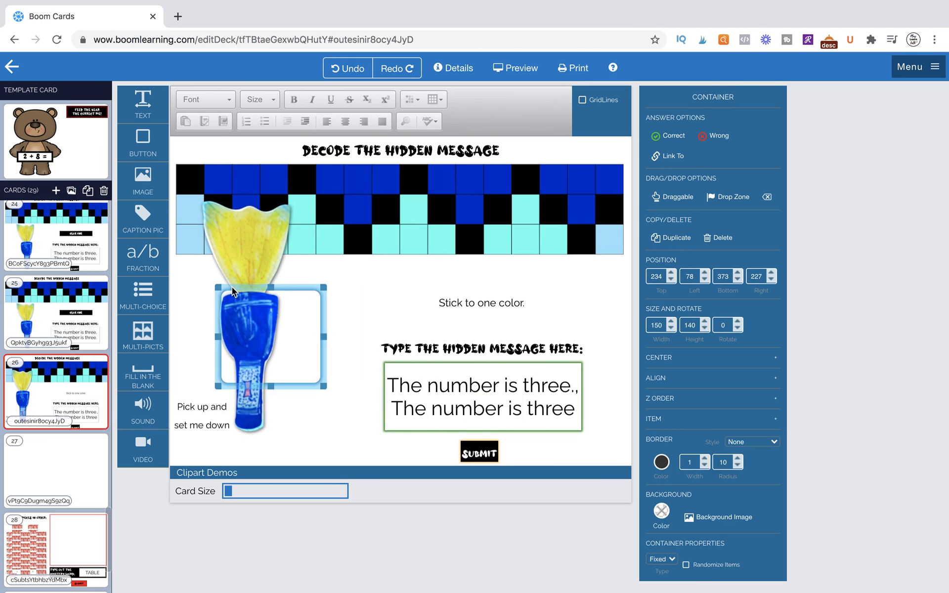
Step: Make the flashlight's caption picture container draggable and move it down the card to top 277, left 84
left_click(682, 201)
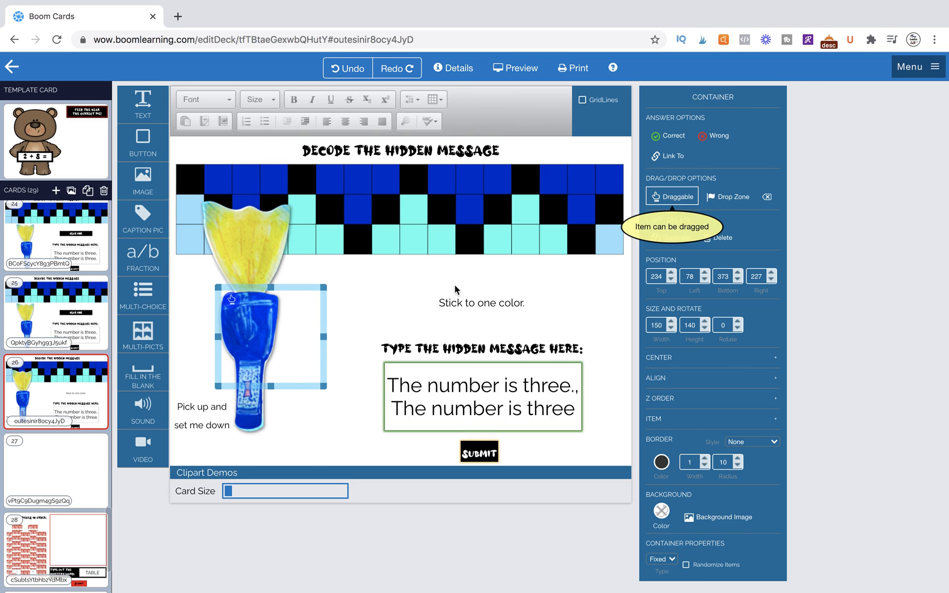
left_click(320, 437)
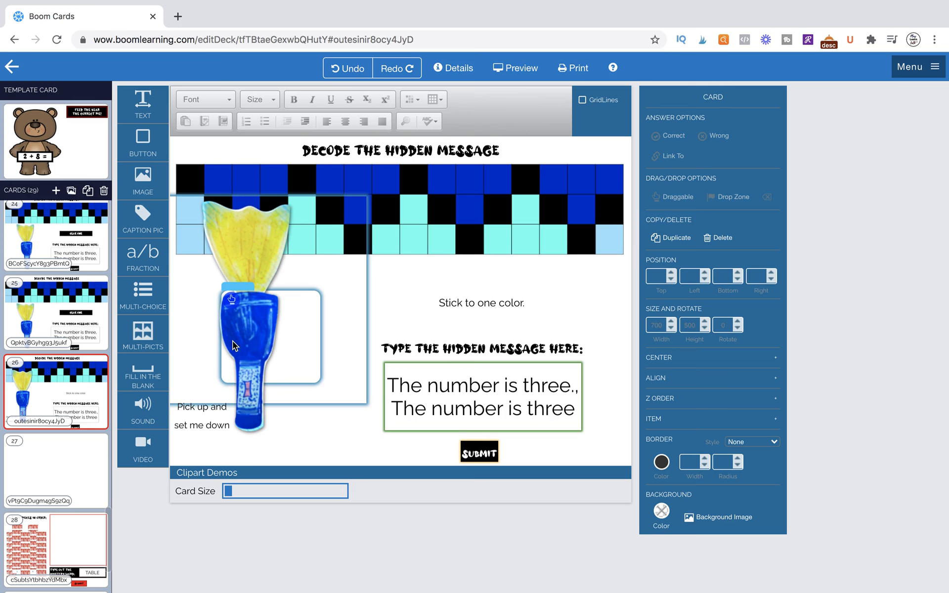
left_click(248, 412)
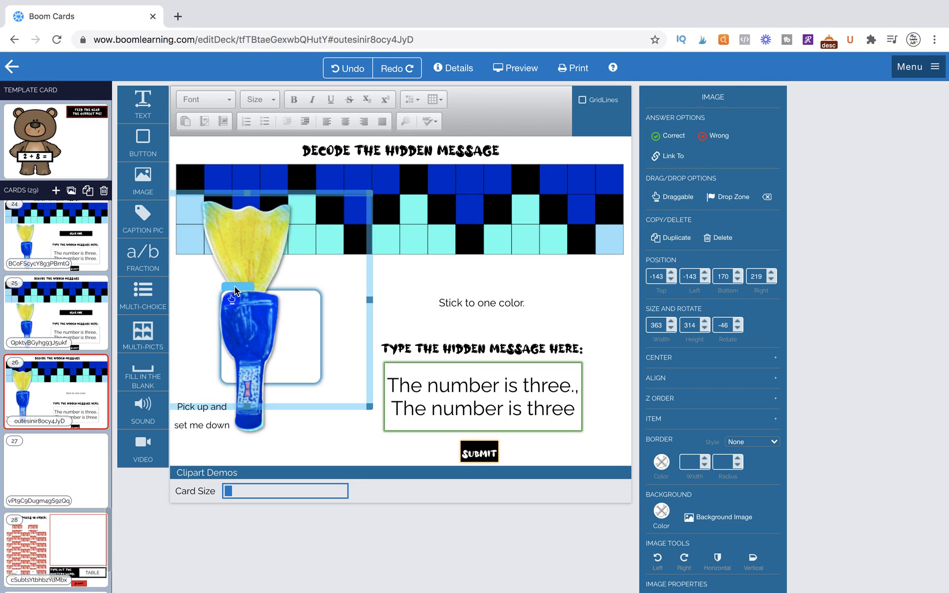
left_click_drag(235, 287, 238, 315)
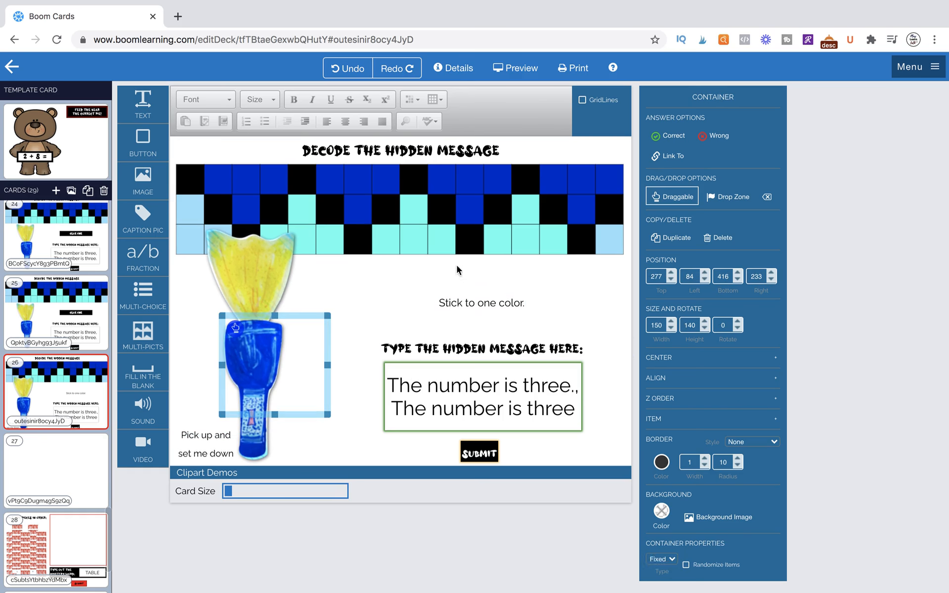
Step: Cover "Stick to one color." with a new 156 by 40 text box, fill it black and make it draggable
left_click_drag(143, 104, 561, 290)
left_click(563, 289)
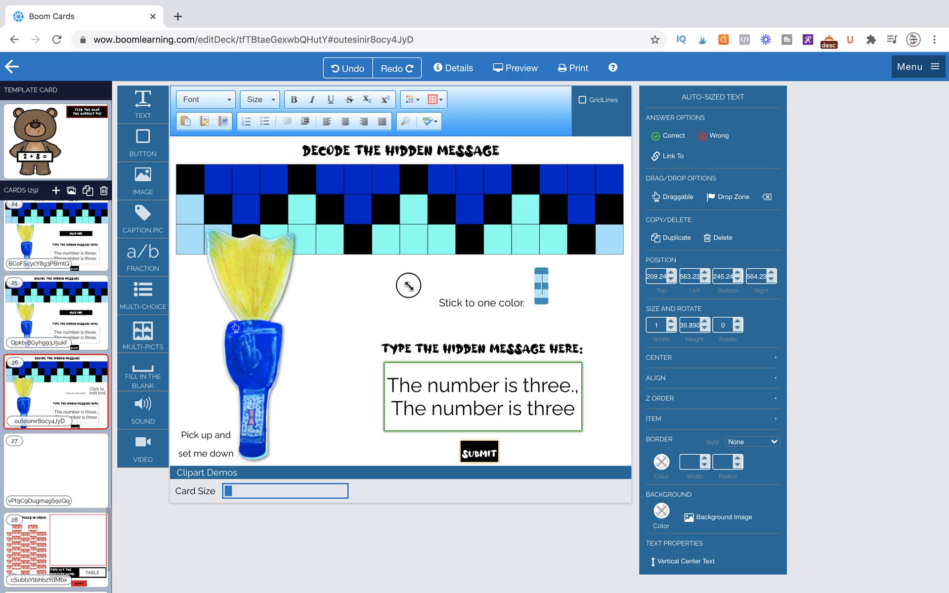
left_click(552, 301)
left_click(542, 288)
mouse_move(541, 290)
left_mouse_down()
mouse_move(615, 288)
mouse_move(509, 309)
mouse_move(542, 303)
left_mouse_up()
left_click(662, 511)
left_click(667, 365)
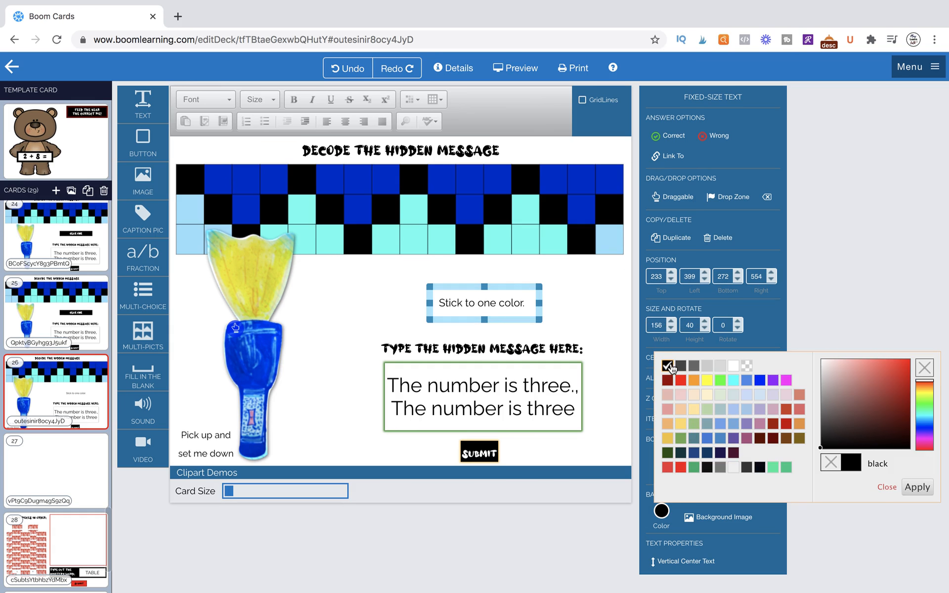
left_click(675, 197)
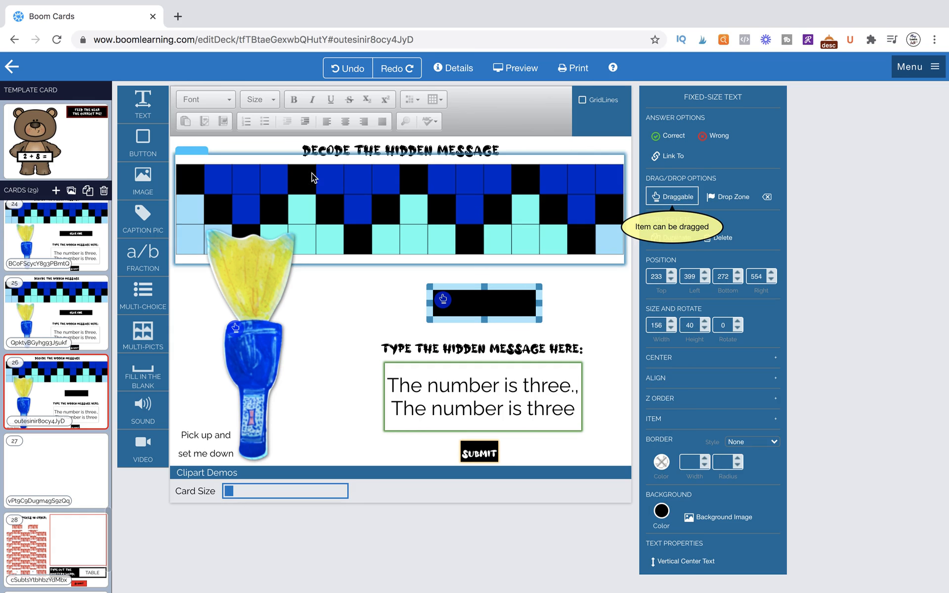
Step: Label the black cover box "Clue #1" in white, bold, centred text at font size 16
left_click(472, 303)
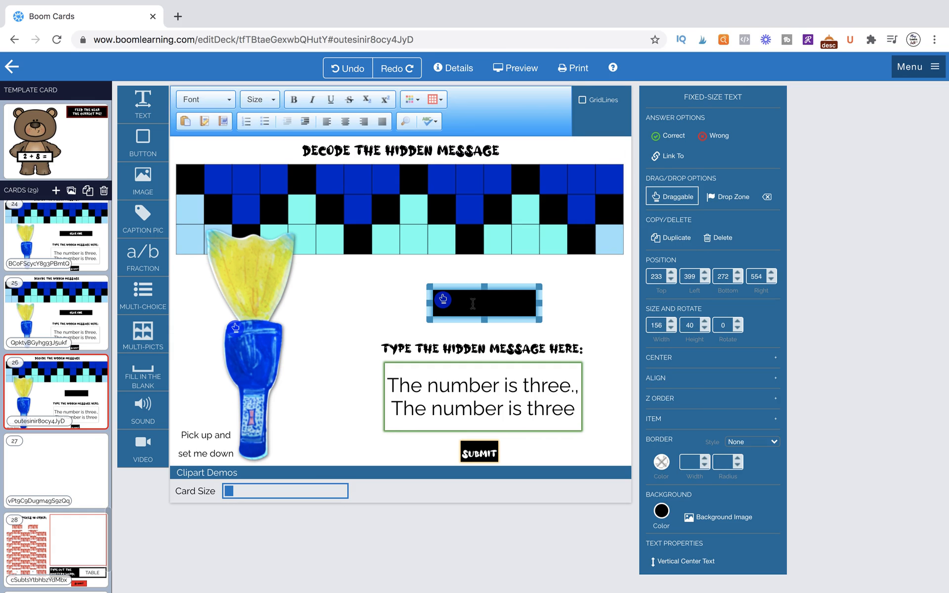
double_click(470, 303)
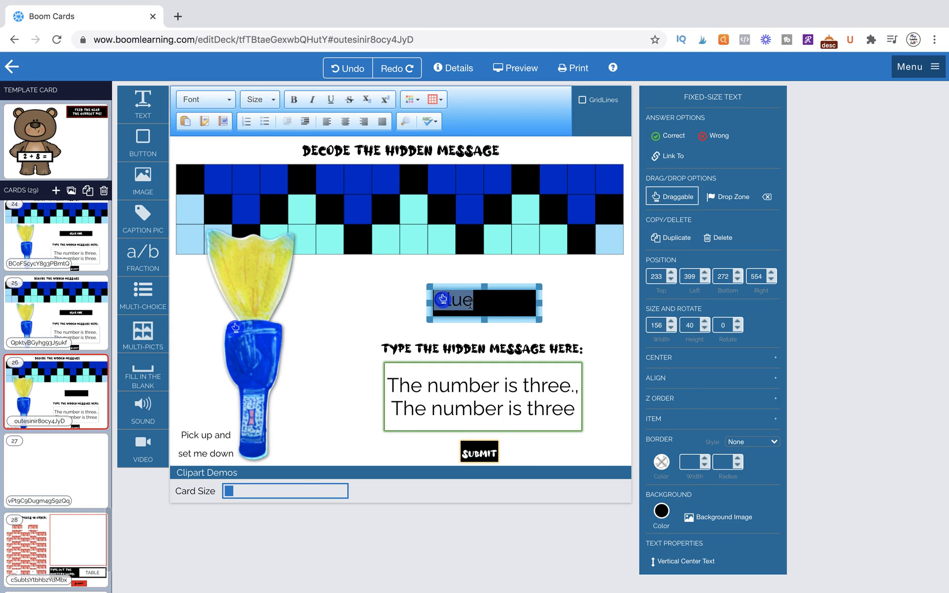
left_click(409, 99)
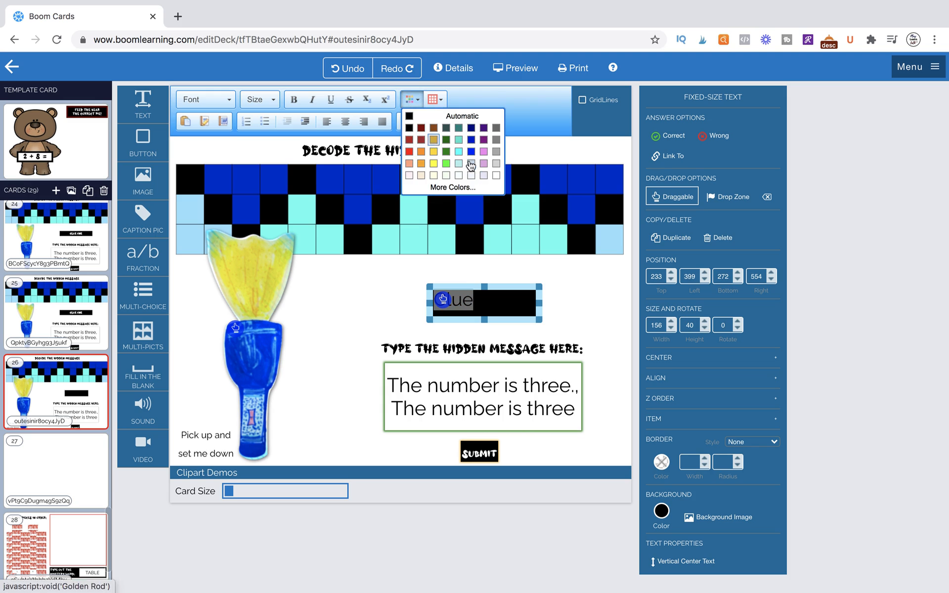
left_click(496, 175)
left_click(345, 121)
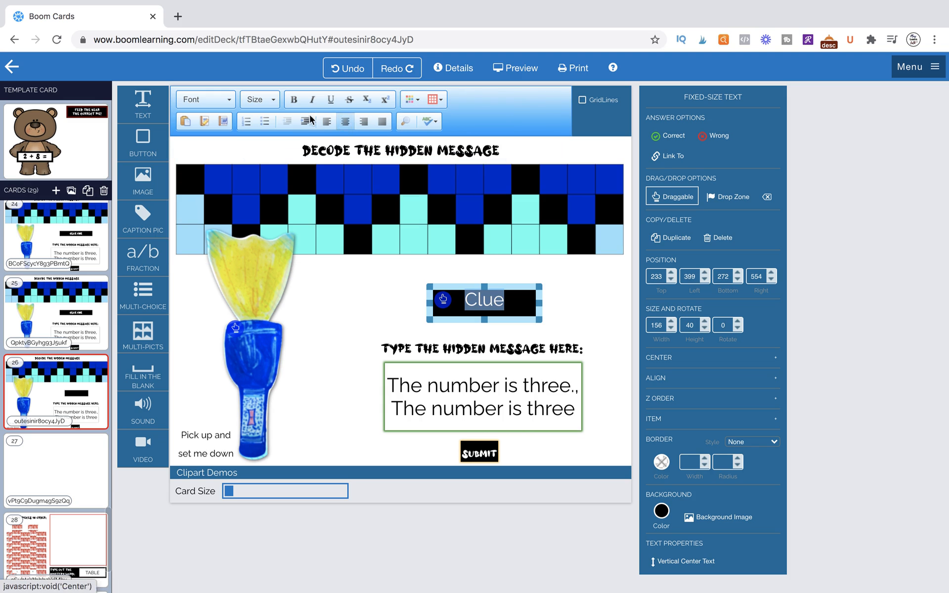
left_click(293, 99)
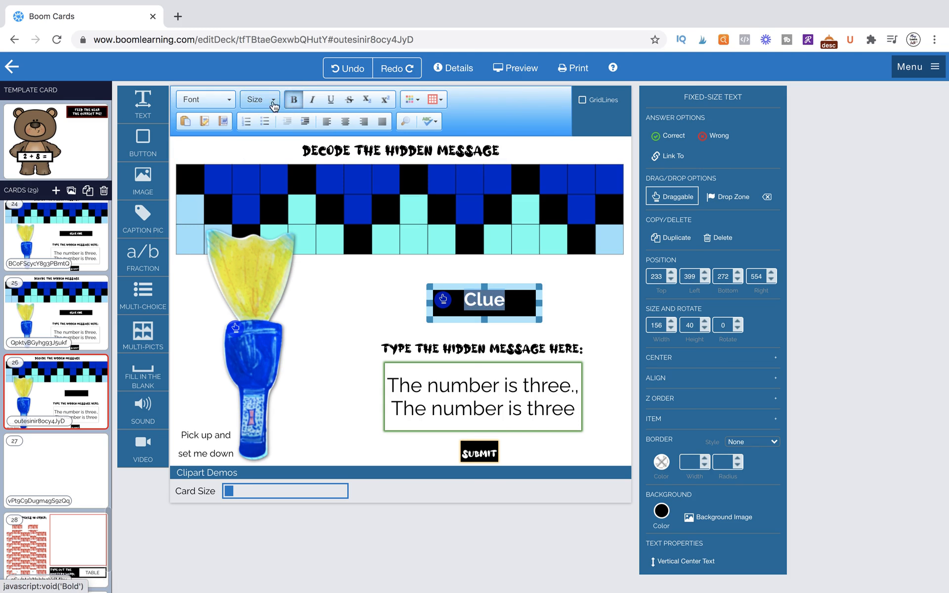
left_click(272, 102)
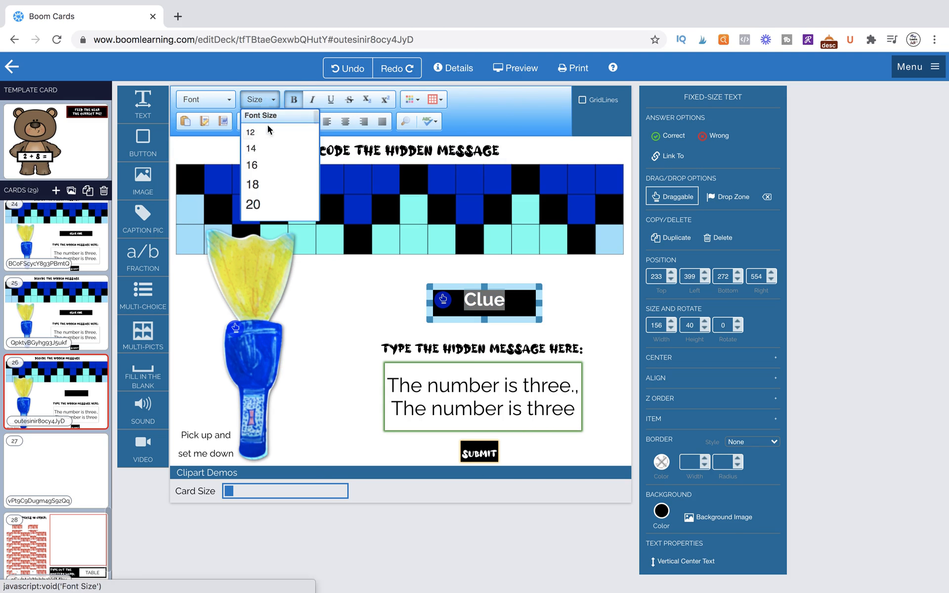
left_click(279, 165)
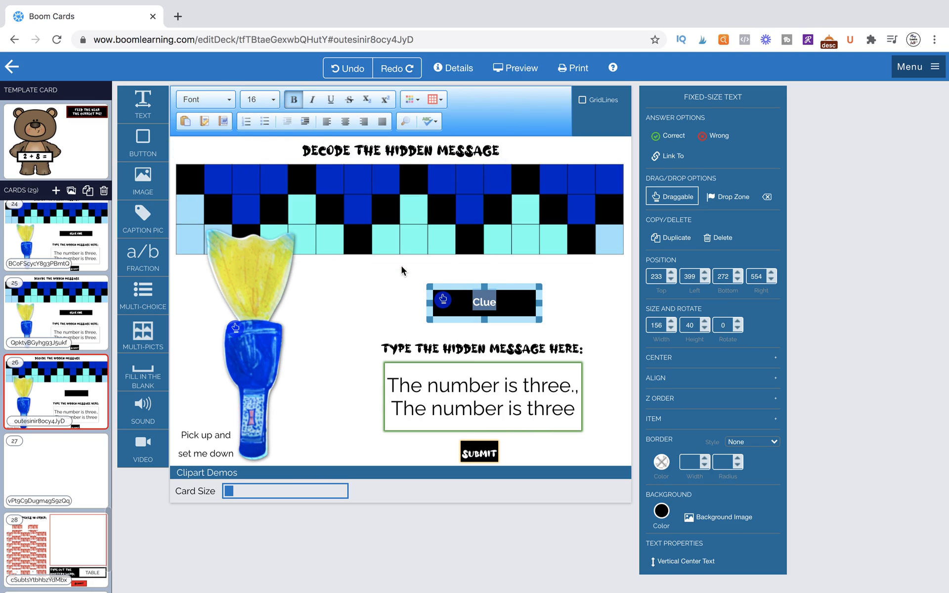
left_click(499, 302)
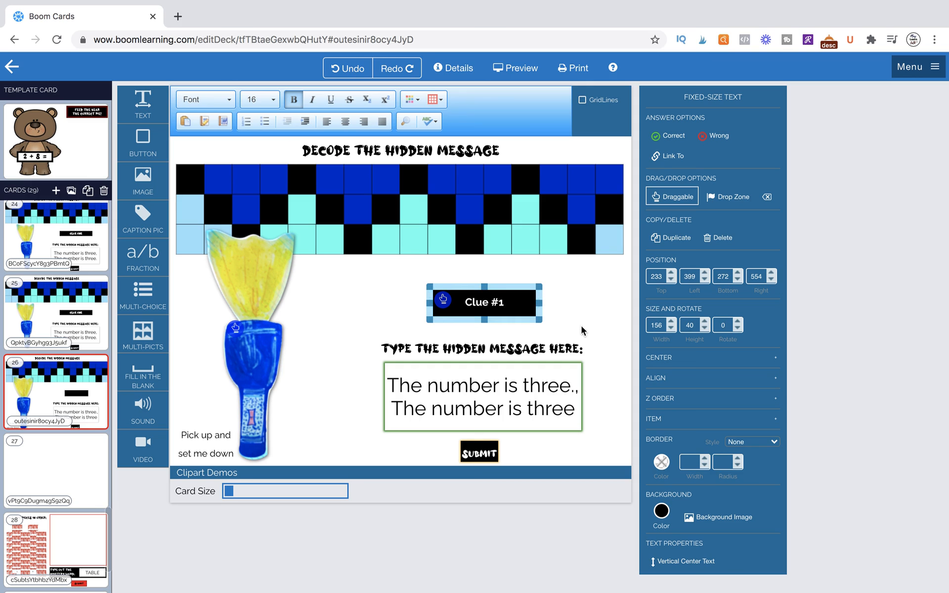
left_click(560, 304)
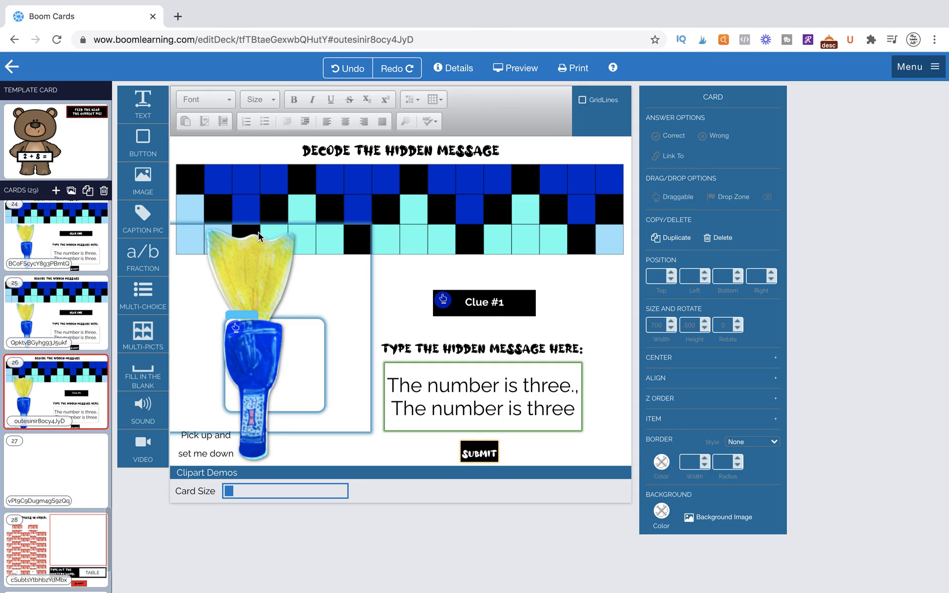
Step: Shrink the flashlight image to 323 by 251 below the pattern grid and shift its container slightly to the right
left_click(256, 267)
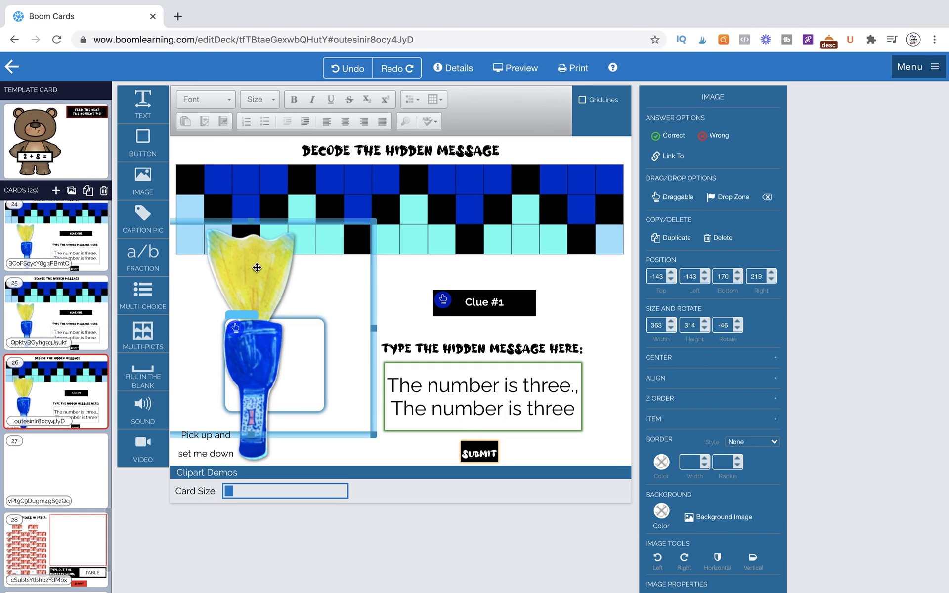
left_click_drag(374, 221, 347, 265)
mouse_move(255, 283)
left_mouse_down()
mouse_move(293, 297)
mouse_move(270, 295)
left_mouse_up()
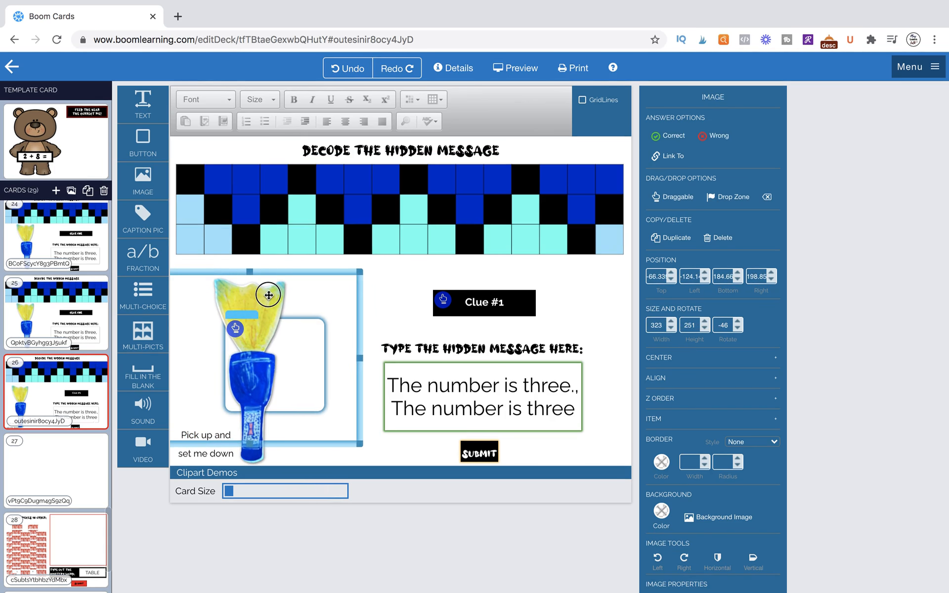
left_click(369, 305)
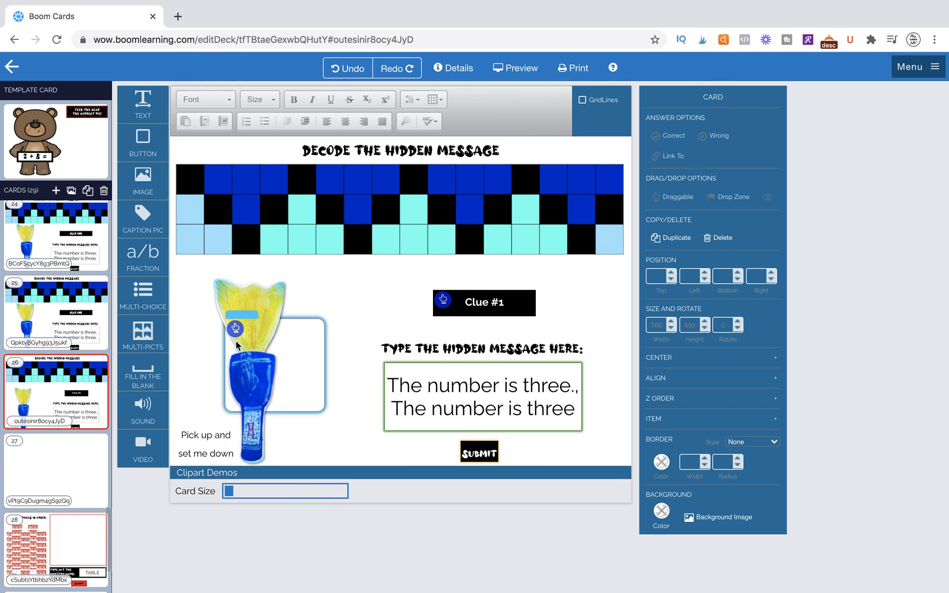
left_click_drag(239, 322, 263, 320)
Step: Add a text box with a white, centred "T" and fit it at 41 by 36 over the first black square of the pattern
left_click_drag(148, 117, 238, 199)
left_click(239, 199)
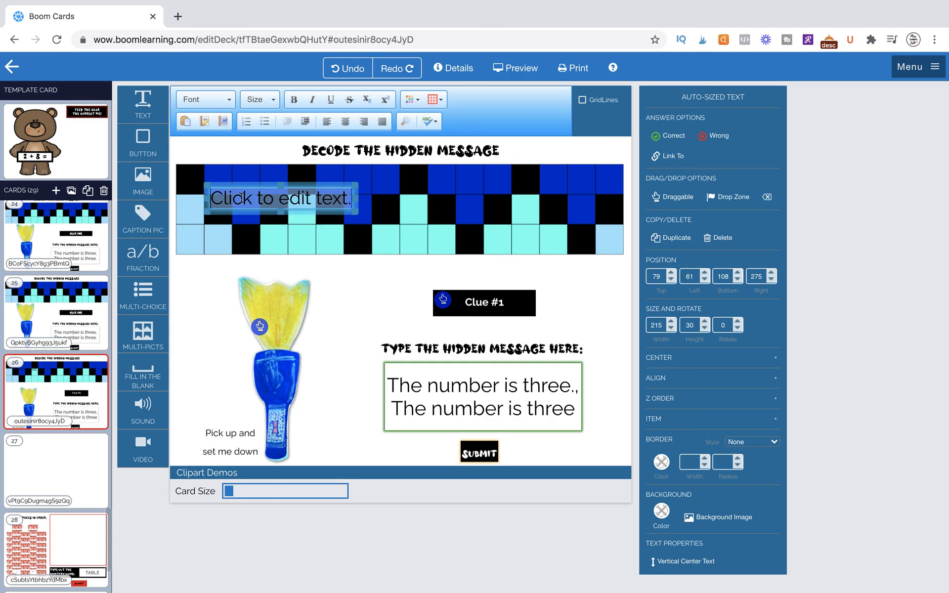
key("BackSpace")
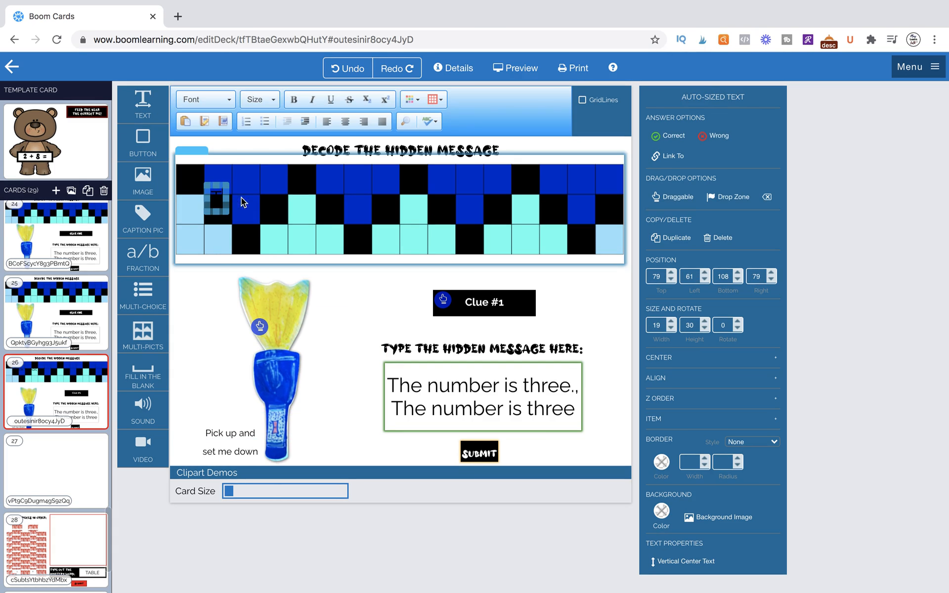
left_click(414, 99)
left_click(492, 174)
left_click_drag(229, 198, 234, 198)
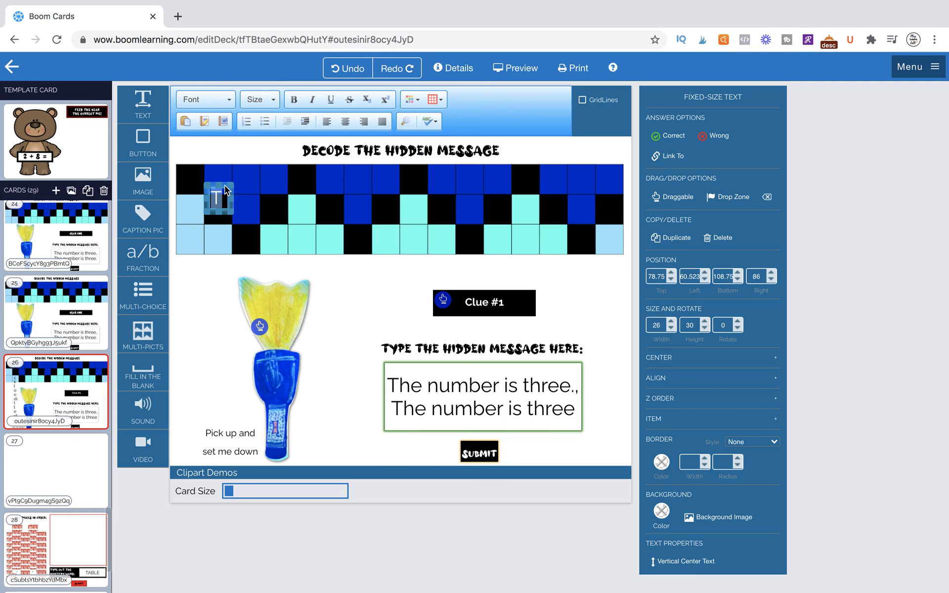
left_click(344, 124)
left_click_drag(216, 183, 194, 200)
double_click(190, 176)
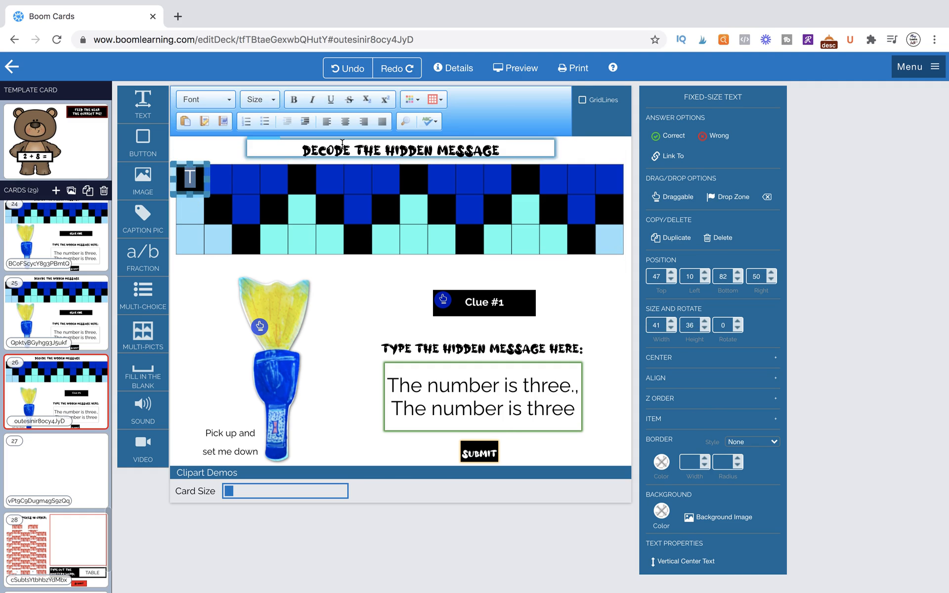
Step: Set the letter "T" on the first black square to font size 18
left_click(257, 99)
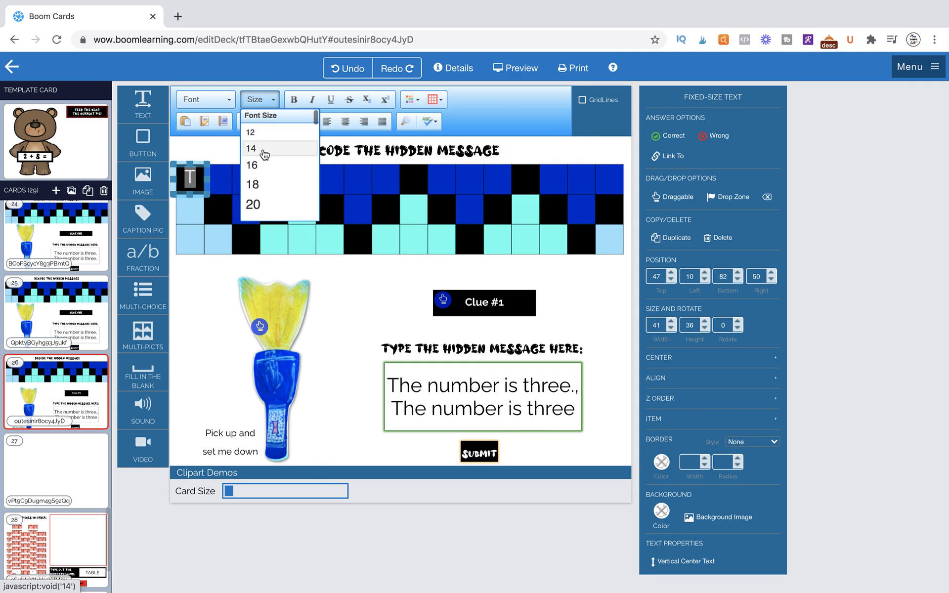
left_click(261, 147)
left_click(260, 103)
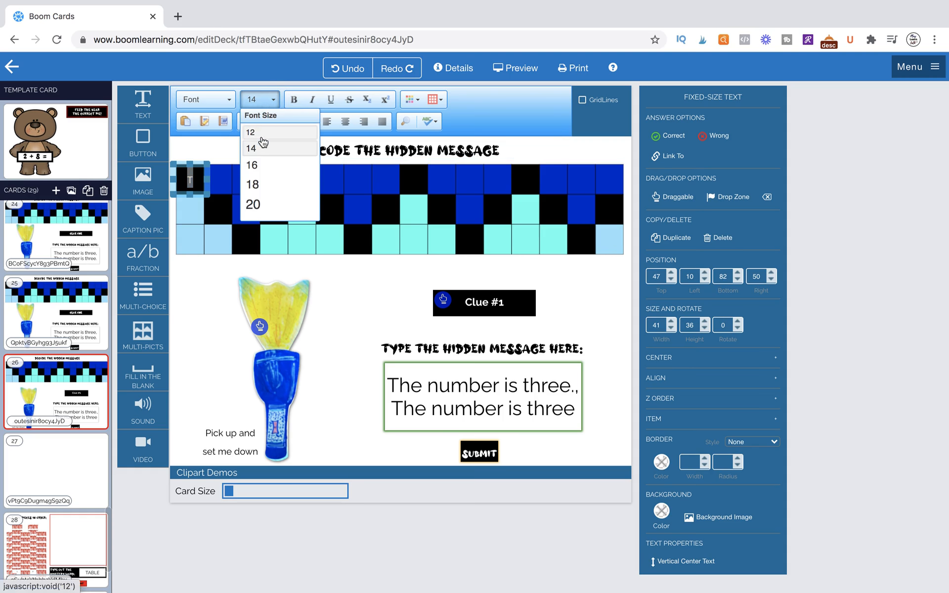
left_click(264, 164)
left_click(259, 104)
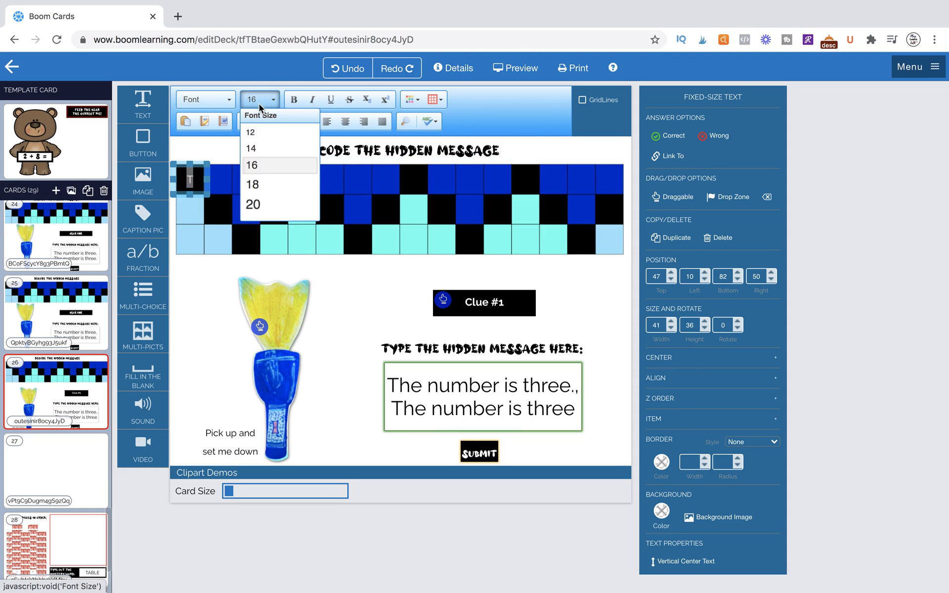
left_click(268, 179)
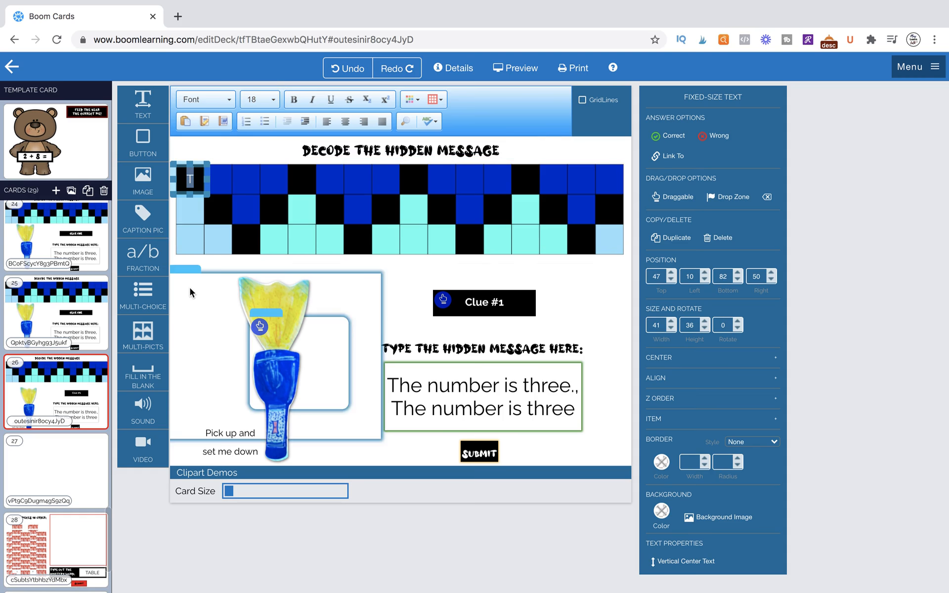
left_click(206, 328)
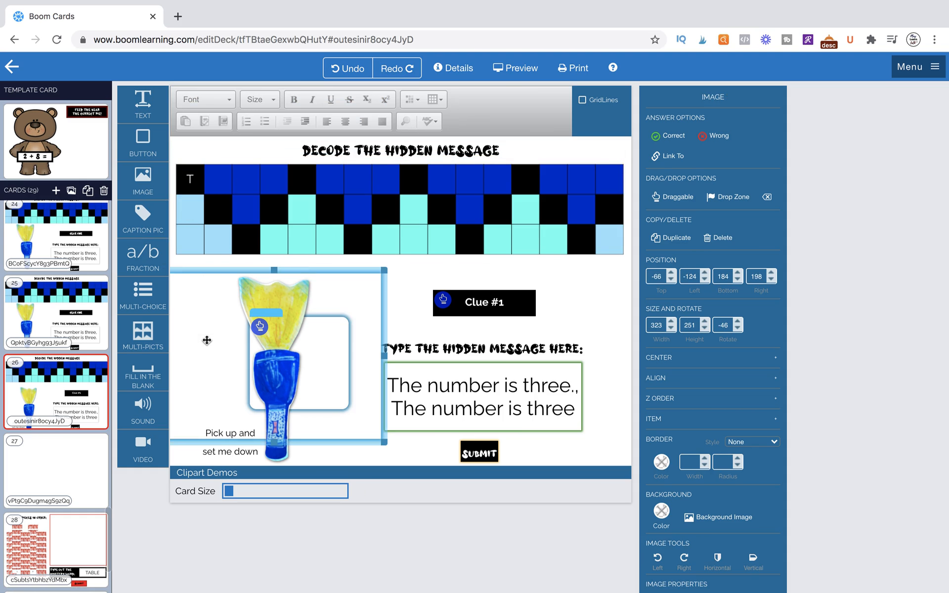
Step: Make the "T" box draggable and place duplicates on the first black squares of the second and third rows
left_click(186, 160)
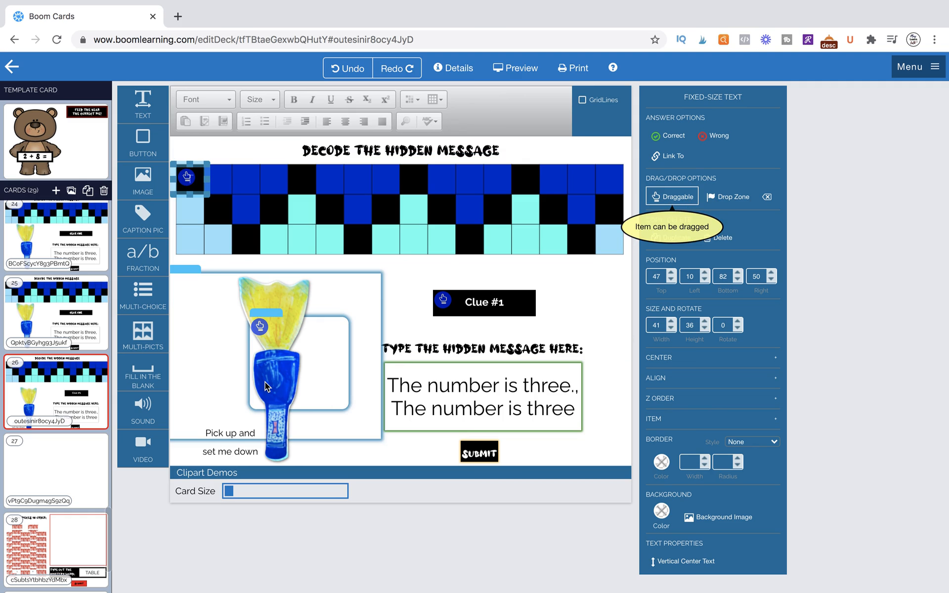
left_click(198, 188)
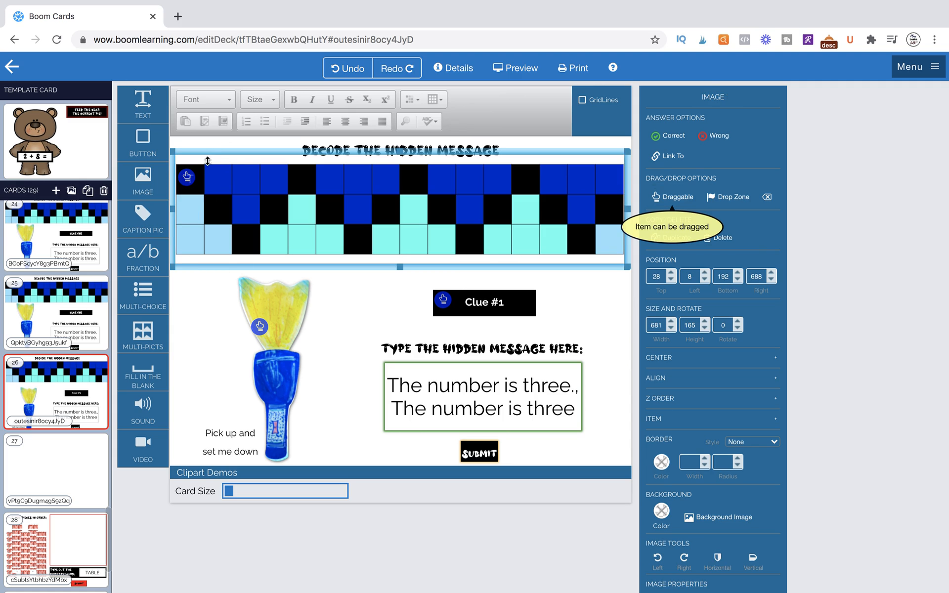
left_click(200, 171)
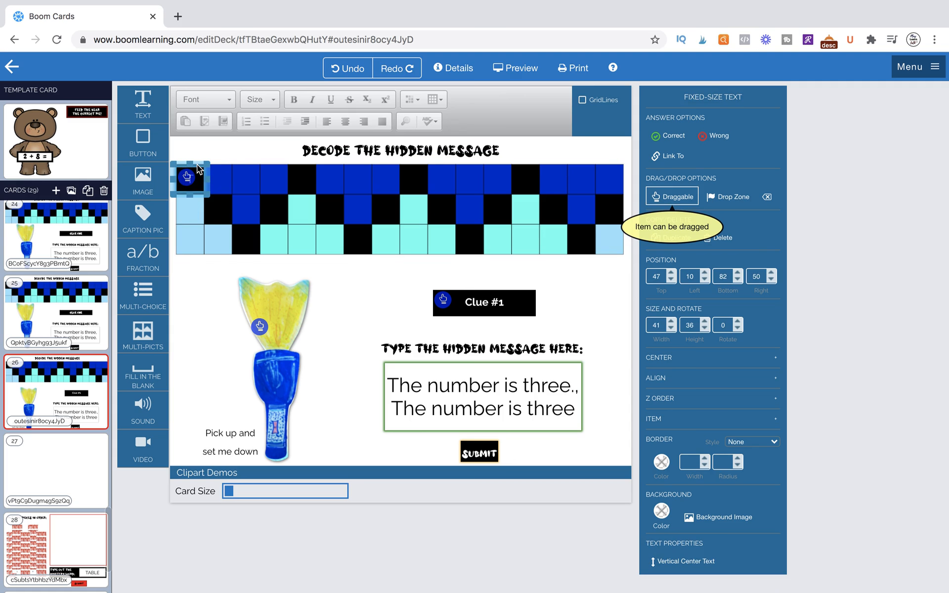
left_click_drag(198, 168, 226, 196)
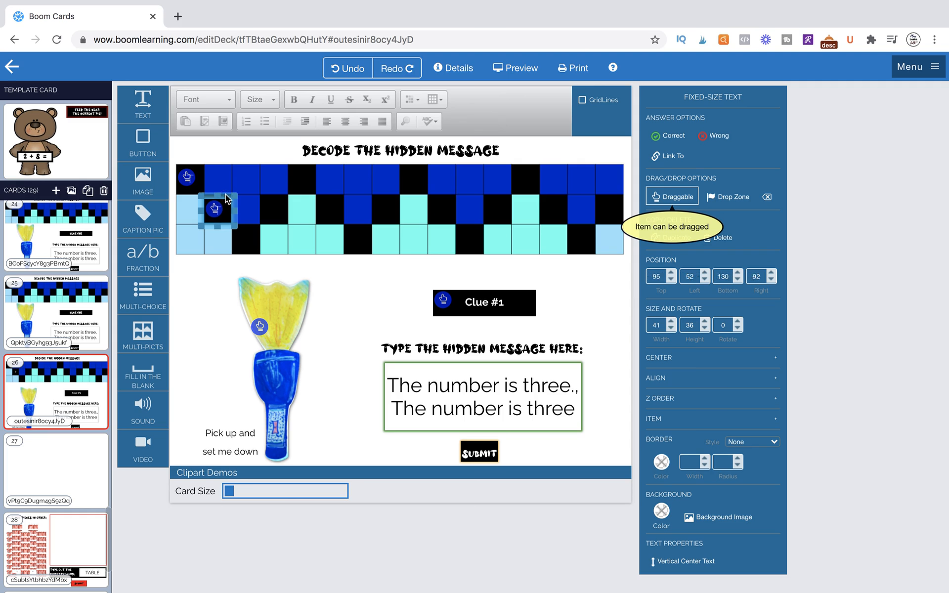
left_click(221, 238)
left_click(211, 196)
left_click_drag(211, 196, 258, 224)
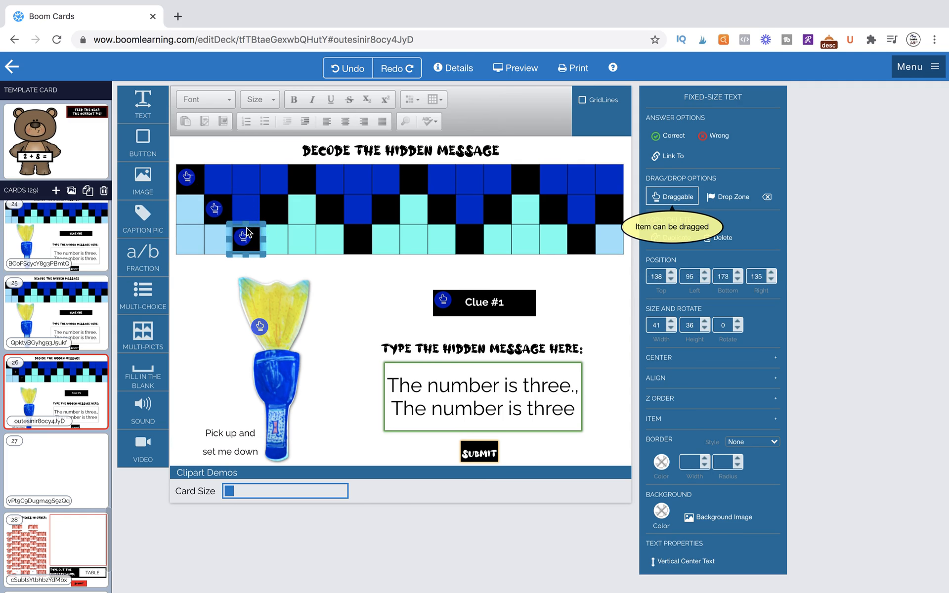
Step: Duplicate the three draggable letter boxes together and place the copies over the next diagonal of black squares
left_click(187, 176, "shift")
left_click(215, 208, "shift")
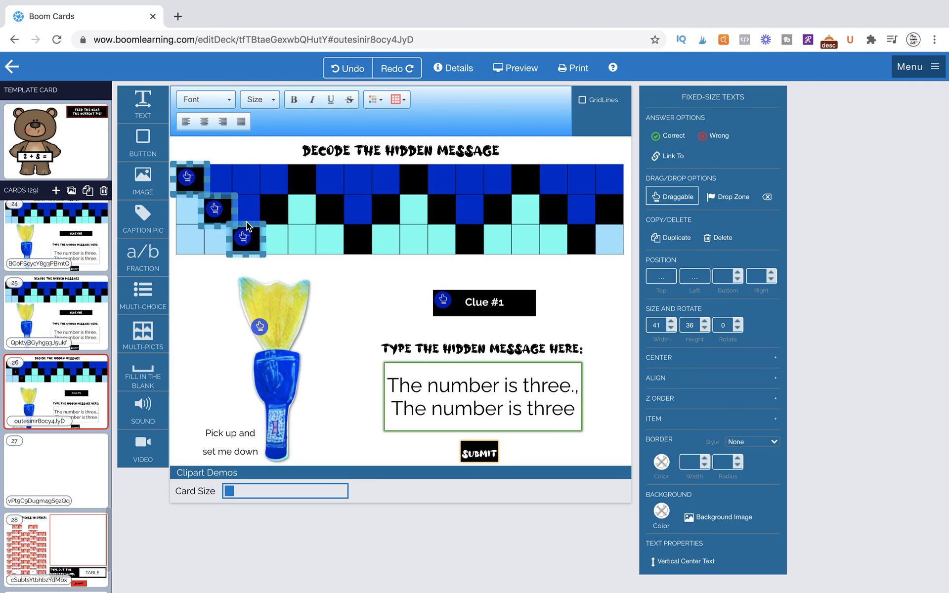
left_click(672, 237)
left_click_drag(265, 250, 374, 246)
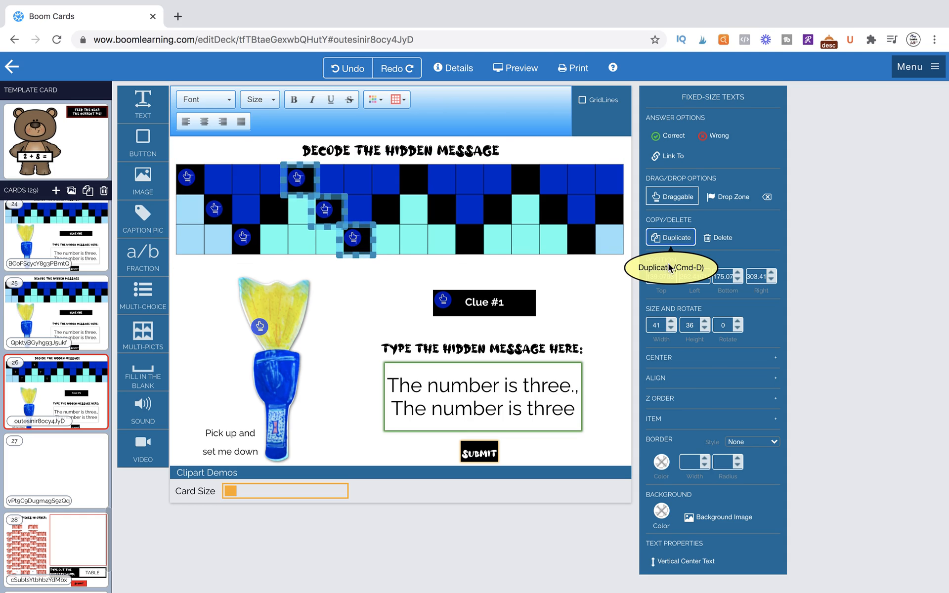
Step: Duplicate the selected trio of draggable letter boxes twice and place the copies over the remaining two descending diagonals of black squares
left_click(687, 238)
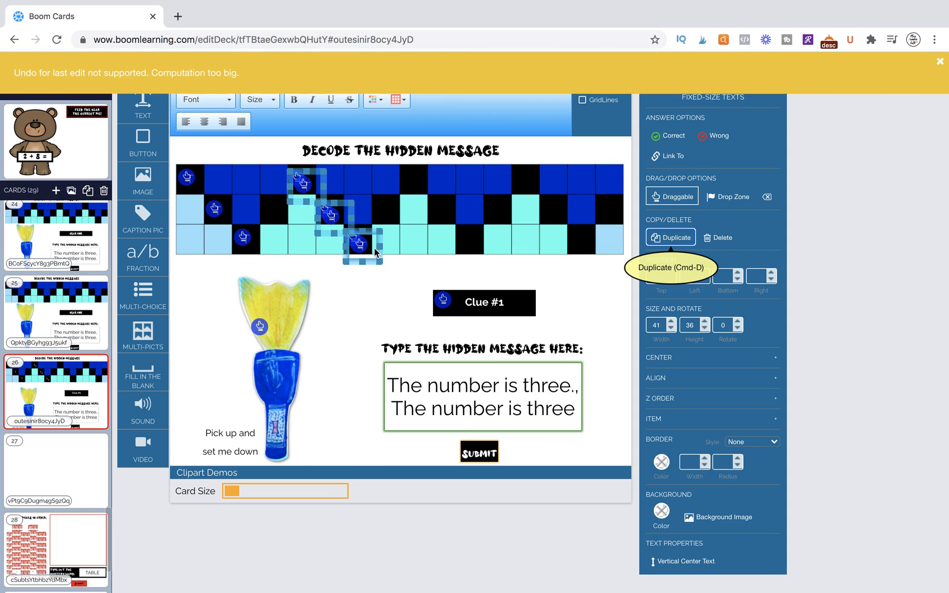
left_click_drag(378, 251, 595, 246)
key("super+d")
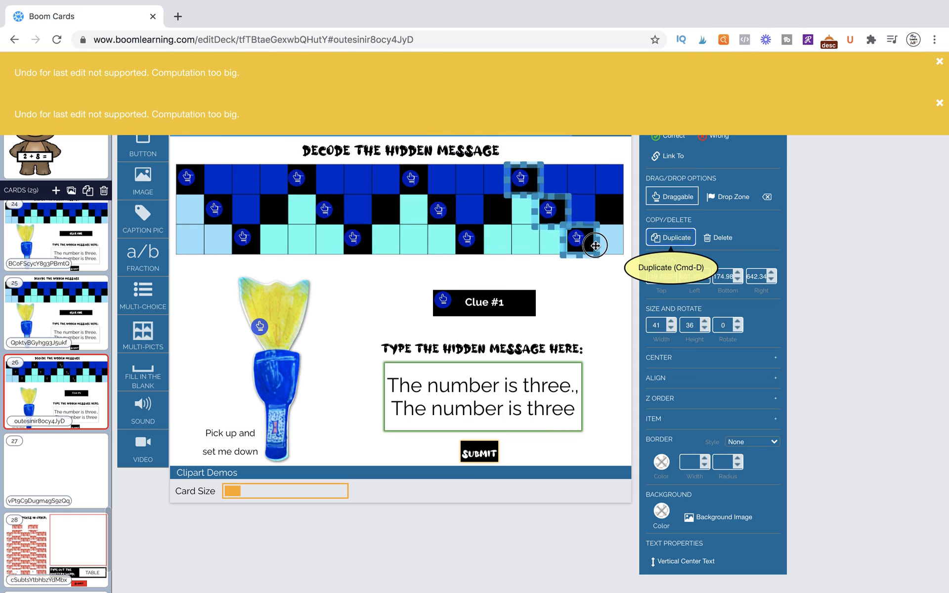
Step: Copy the last letter box in the second row and place the copy on that row's final black square
left_click(563, 212)
key("super+c")
key("super+v")
left_click_drag(564, 200, 614, 194)
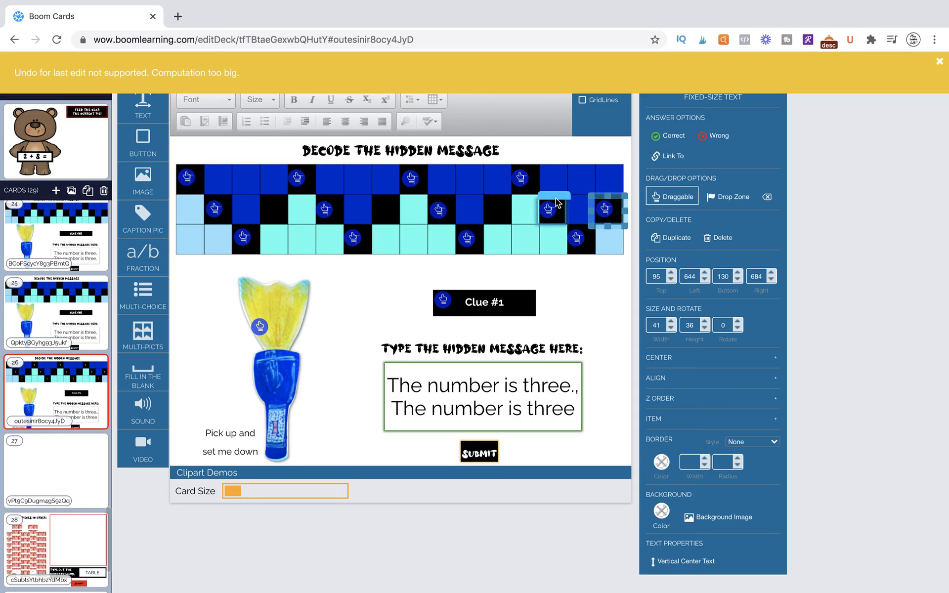
Step: Place further copies of the letter box on the three uncovered black squares in the second row
key("super+c")
key("super+v")
left_click_drag(573, 207, 402, 200)
left_click(443, 214)
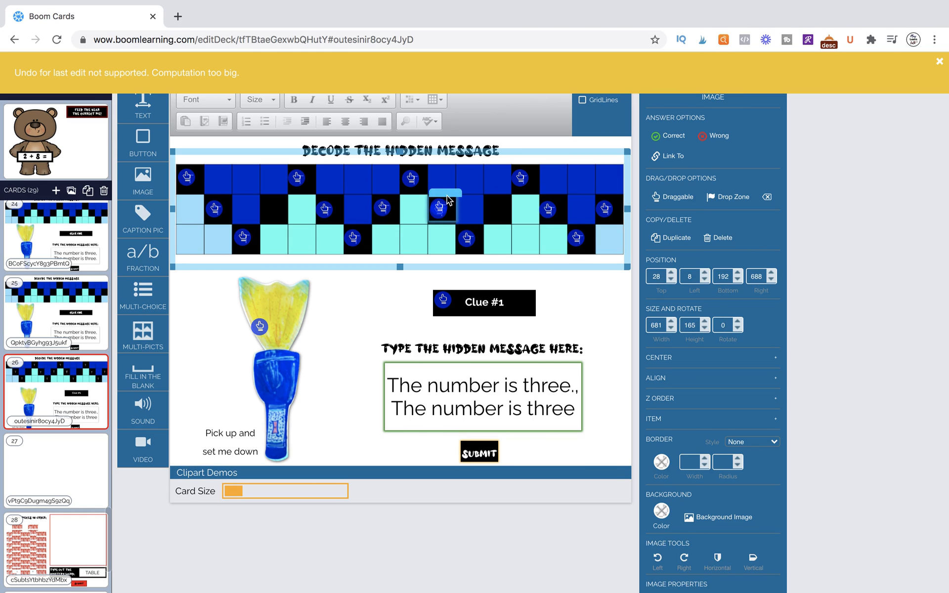
left_click_drag(449, 196, 506, 200)
left_click(385, 203)
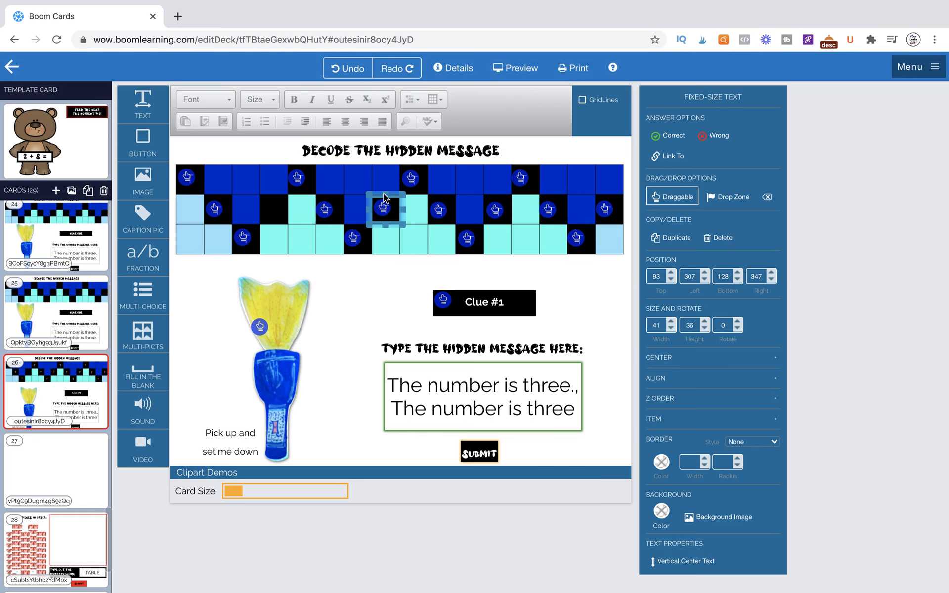
left_click_drag(390, 199, 281, 195)
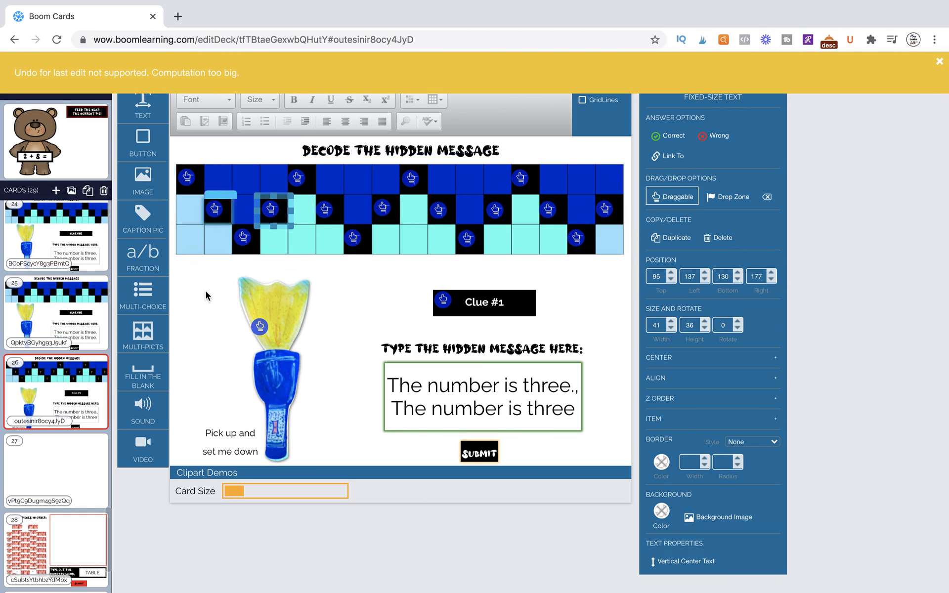
Step: Replace the letters in the draggable boxes from the second to the eighth column to spell the hidden message
left_click(228, 209)
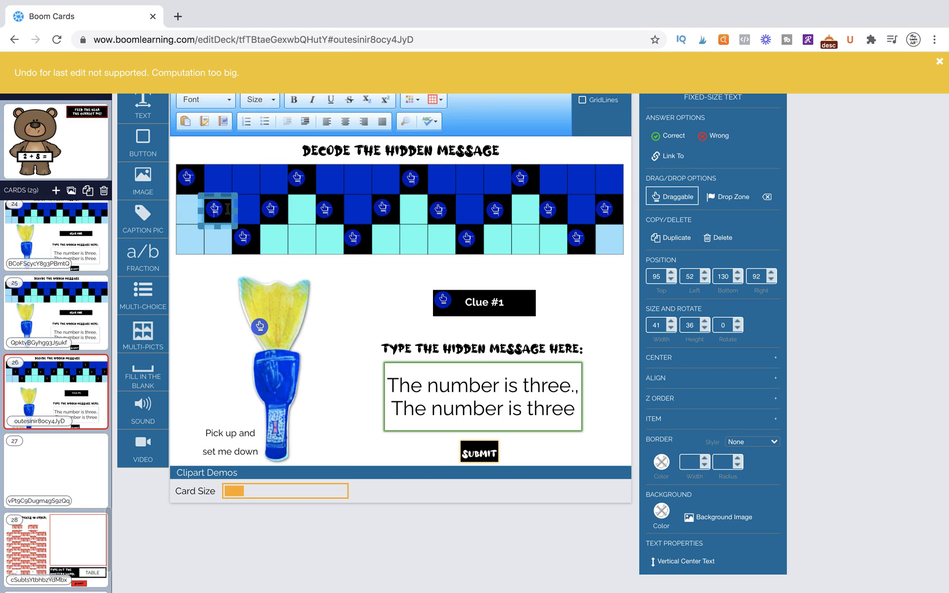
left_click(247, 238)
left_click(254, 239)
left_click_drag(285, 210, 298, 182)
left_click(324, 210)
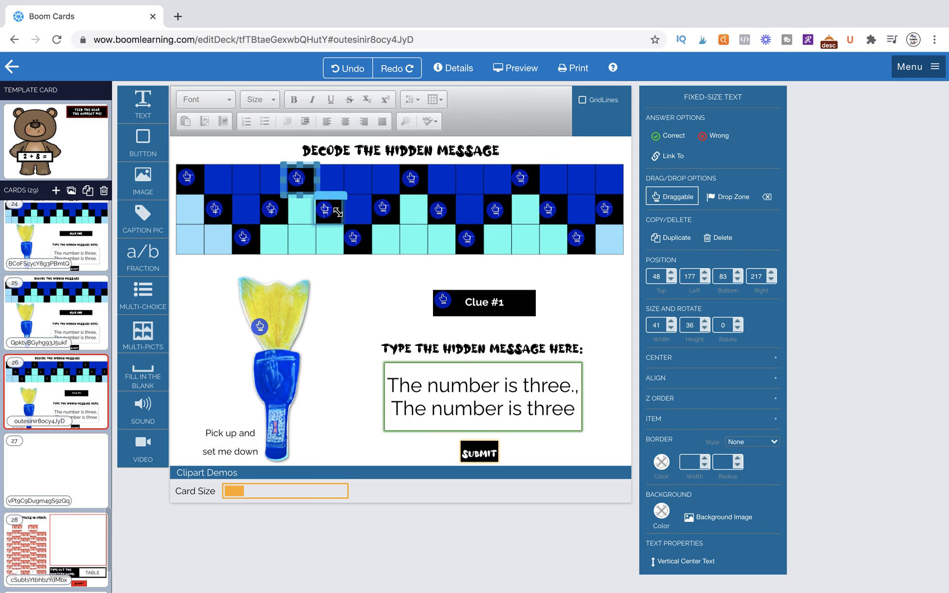
left_click_drag(334, 212, 348, 239)
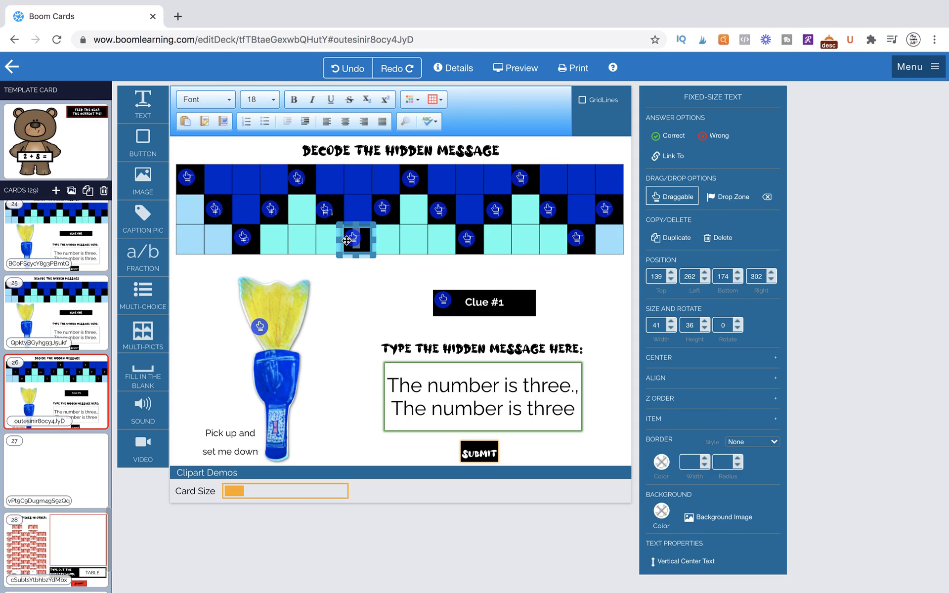
left_click(393, 214)
left_click_drag(393, 214, 383, 215)
Step: Replace the letters in the draggable boxes from the ninth to the last column to finish spelling the hidden message
left_click(416, 184)
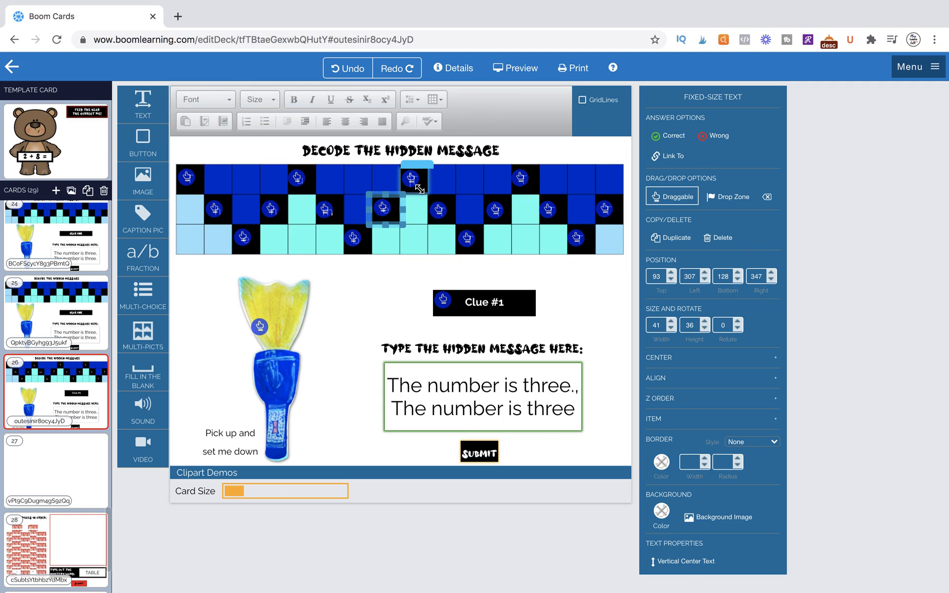
left_click(419, 185)
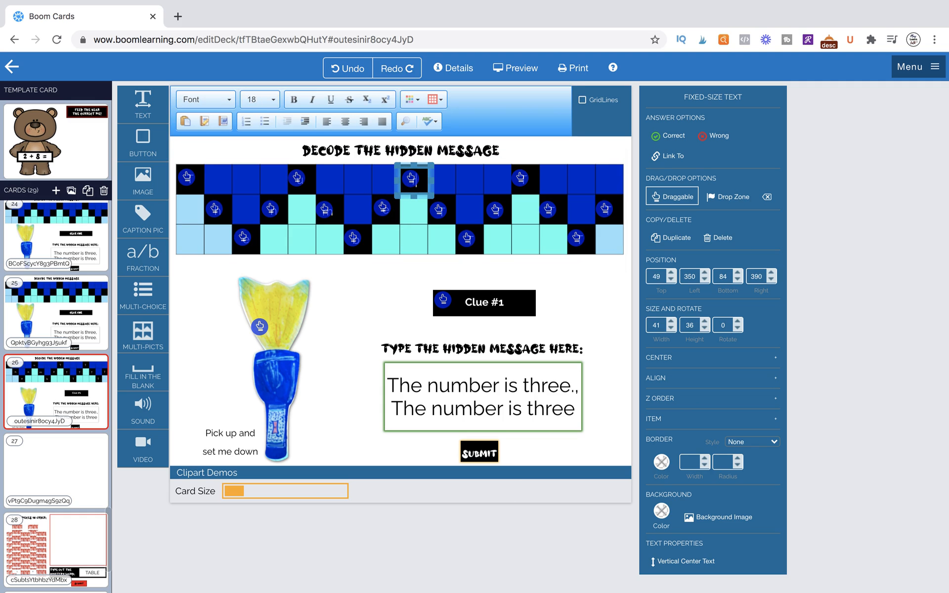
left_click(447, 211)
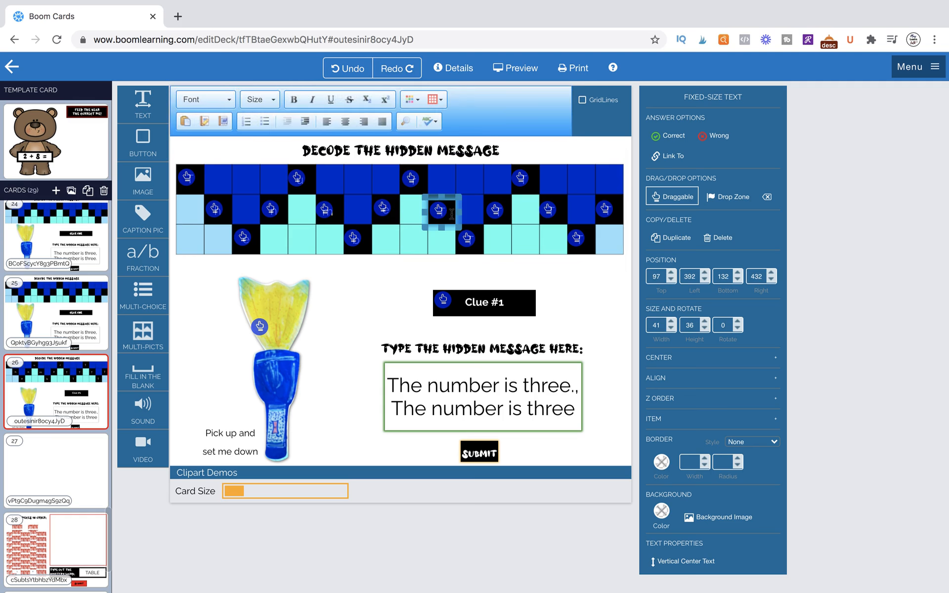
left_click(449, 213)
left_click_drag(440, 218, 476, 243)
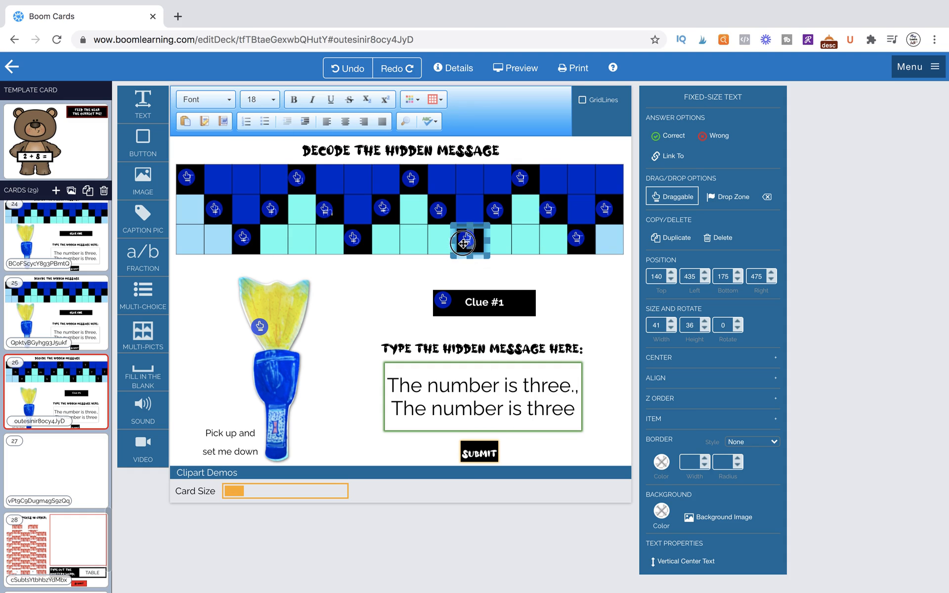
left_click_drag(476, 242, 530, 182)
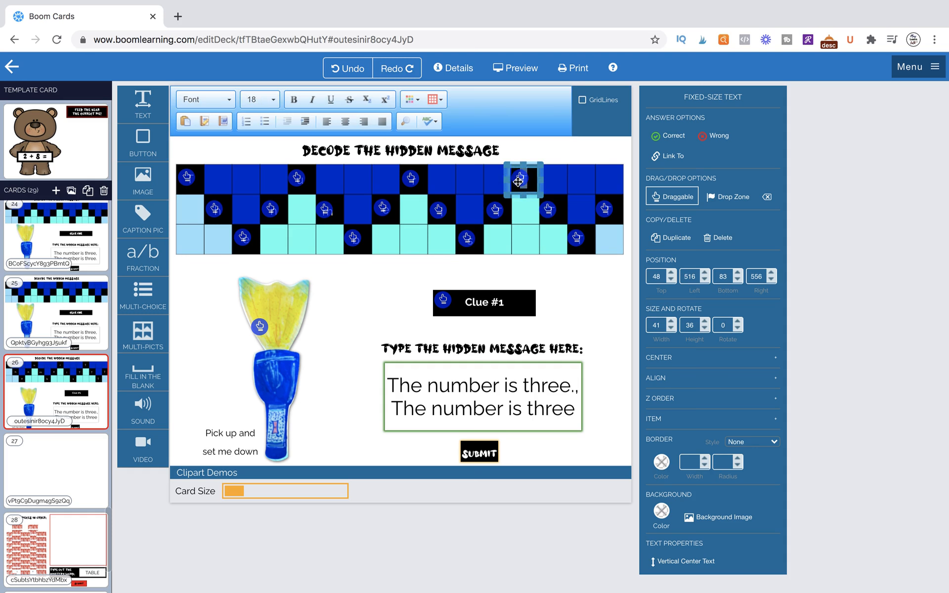
left_click(558, 216)
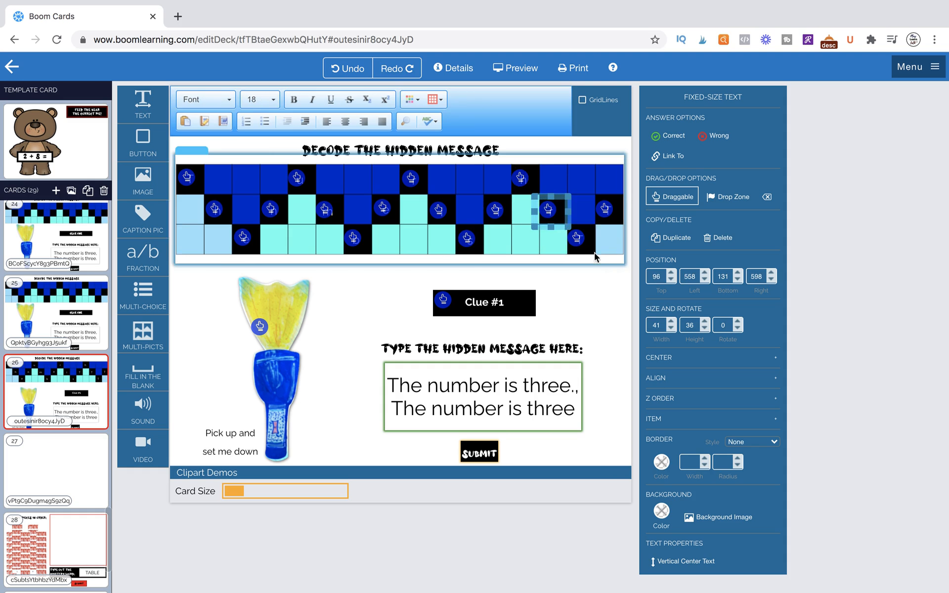
left_click_drag(552, 213, 617, 210)
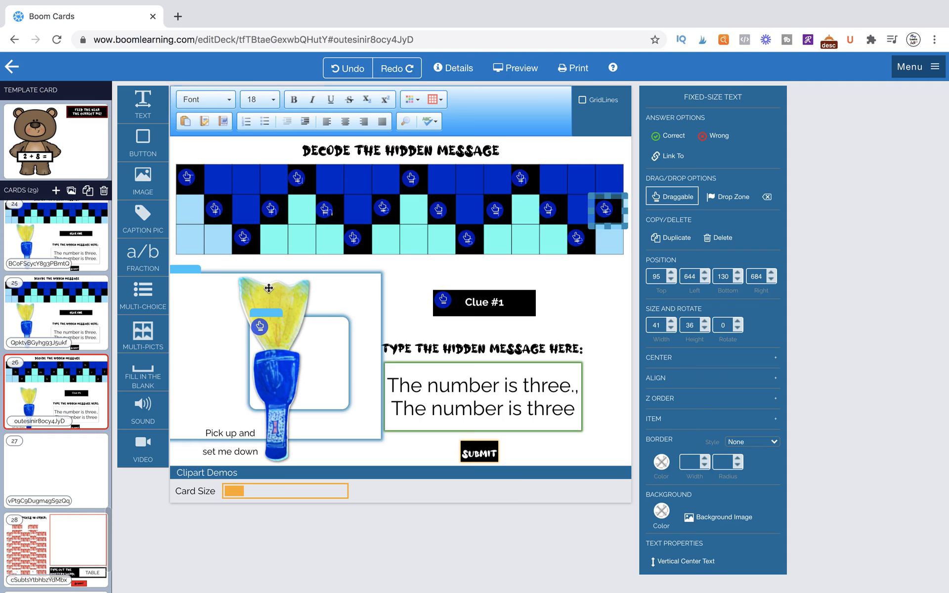
Step: Send the draggable container overlapping the flashlight to the rear of the stacking order
left_click(259, 296)
left_click(365, 462)
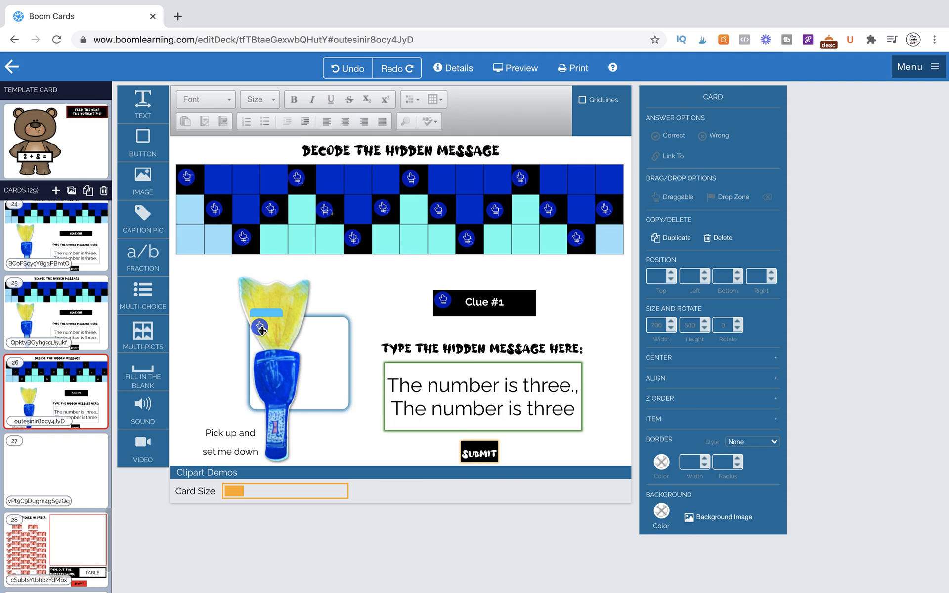
left_click(271, 316)
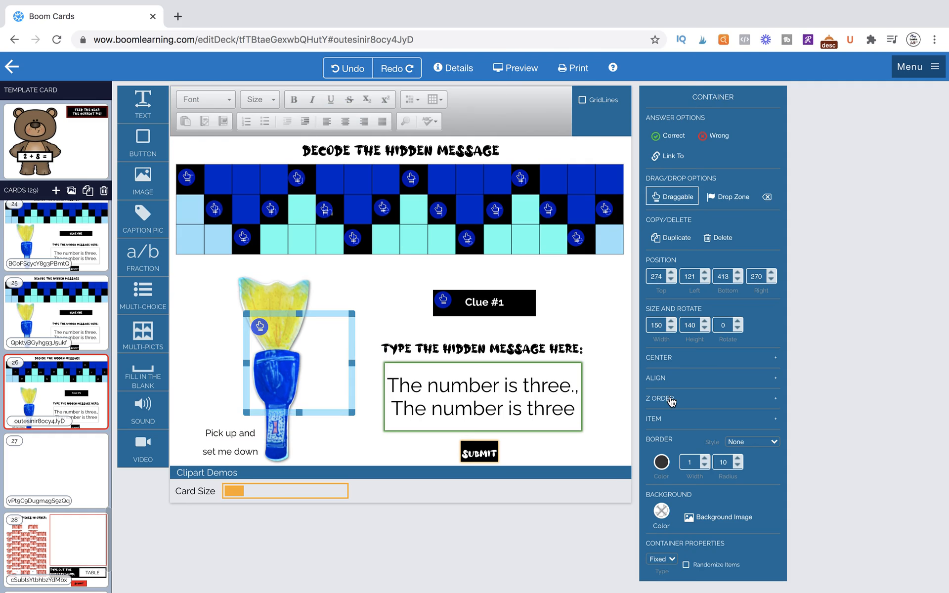
left_click(669, 399)
left_click(660, 423)
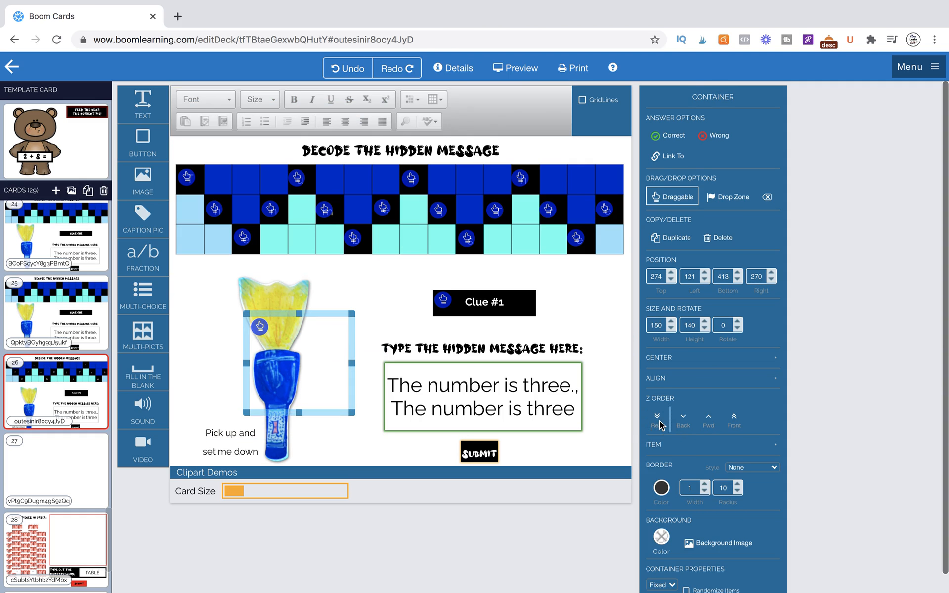
left_click(598, 310)
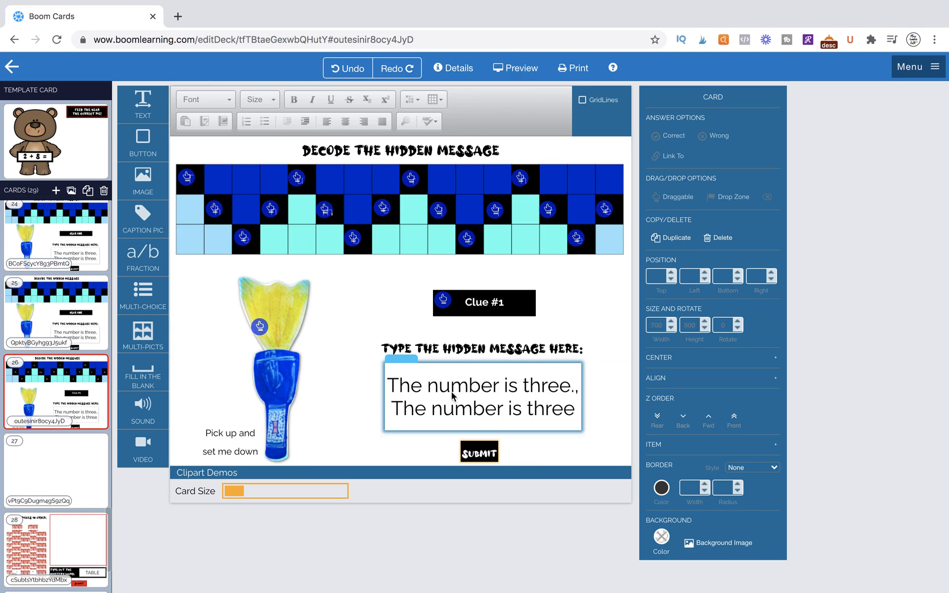
Step: Add an empty text box above and beside the Clue #1 cover, about 68 by 35 in size
left_click(493, 445)
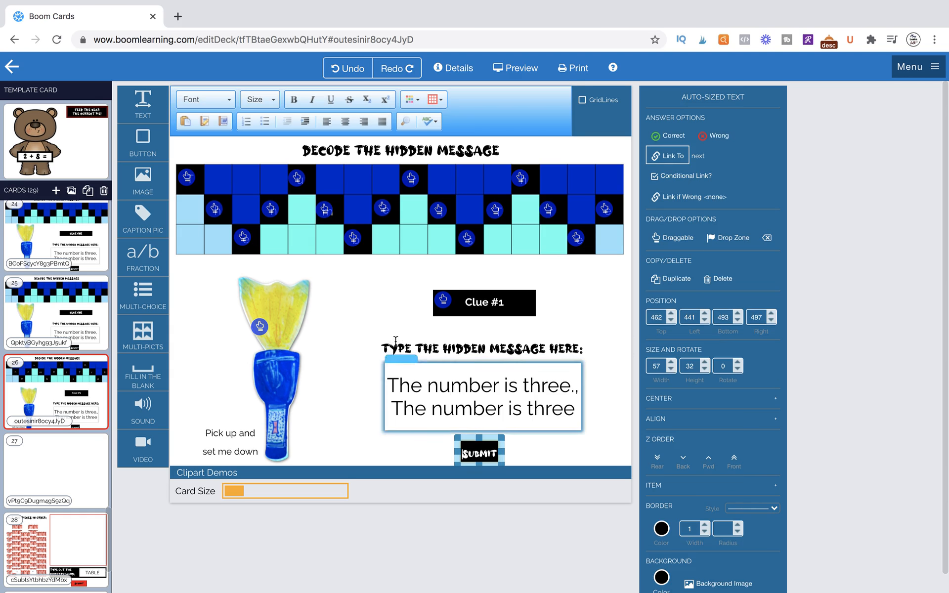
left_click_drag(142, 98, 550, 440)
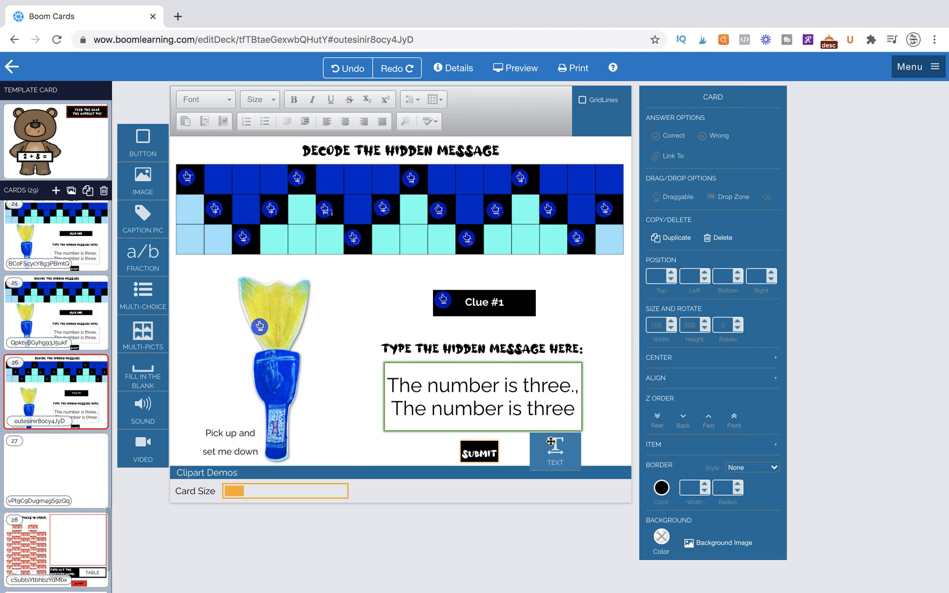
left_click_drag(143, 103, 585, 289)
left_click(584, 288)
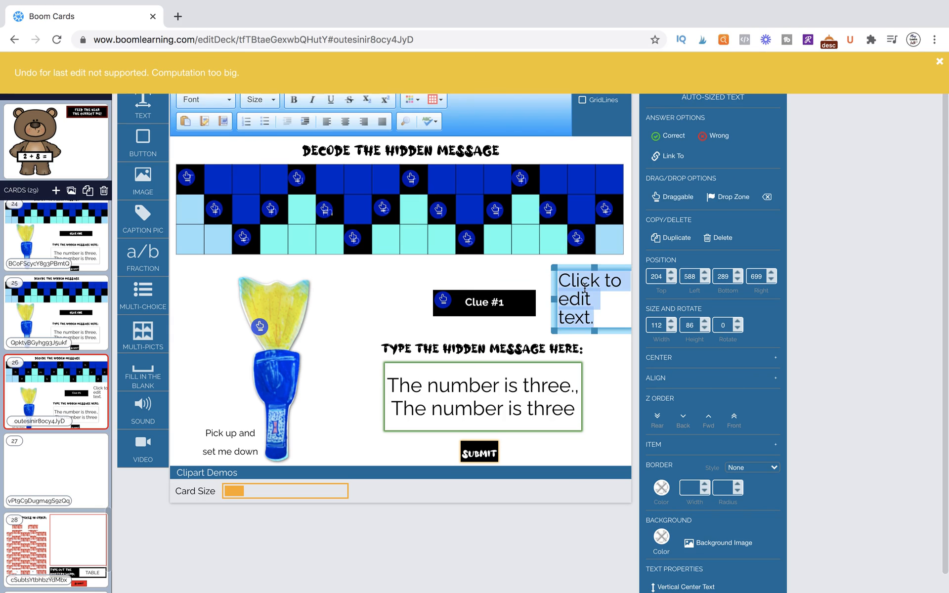
key("BackSpace")
left_click_drag(560, 296, 608, 299)
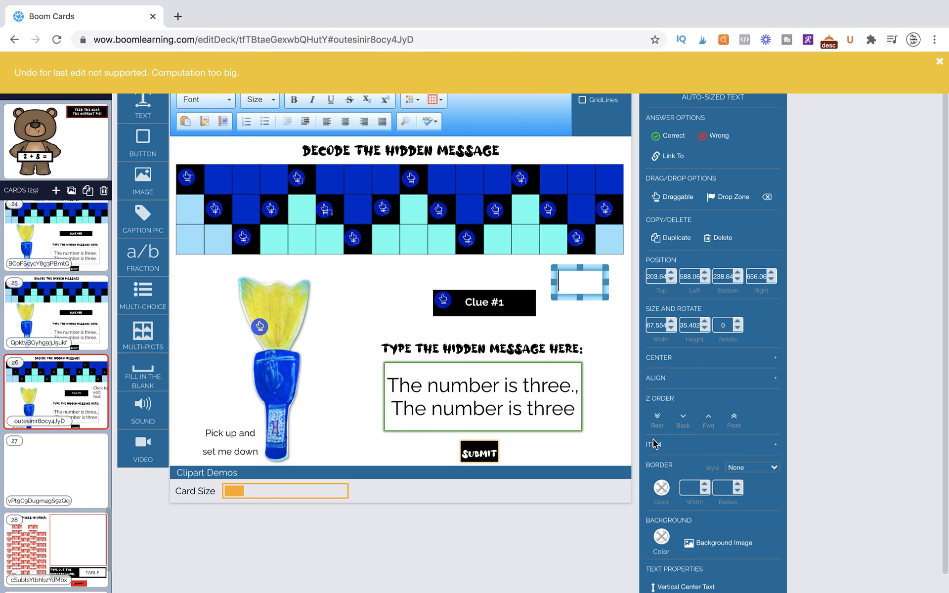
Step: Give the new text box a black background and a black border
left_click(663, 536)
left_click(667, 392)
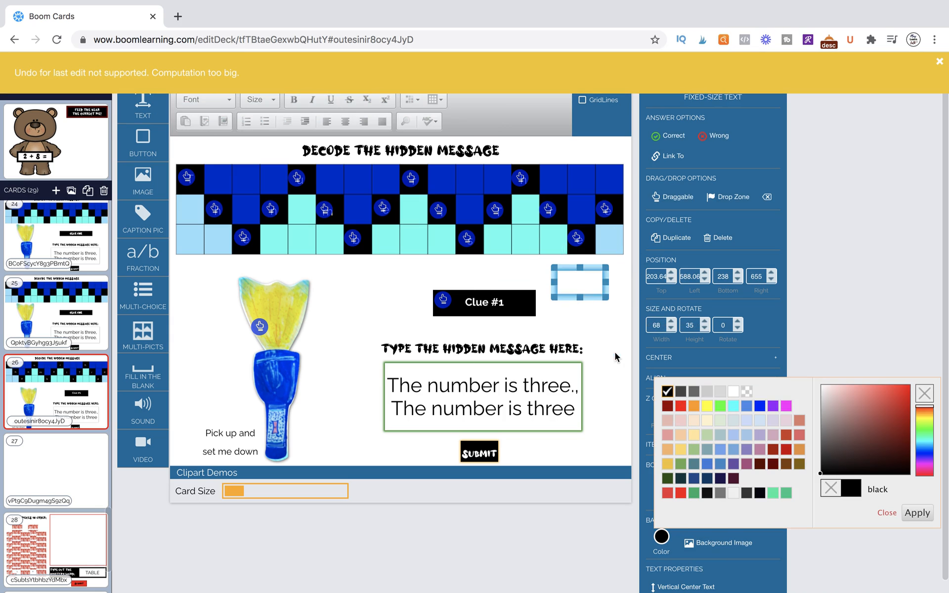
left_click(917, 513)
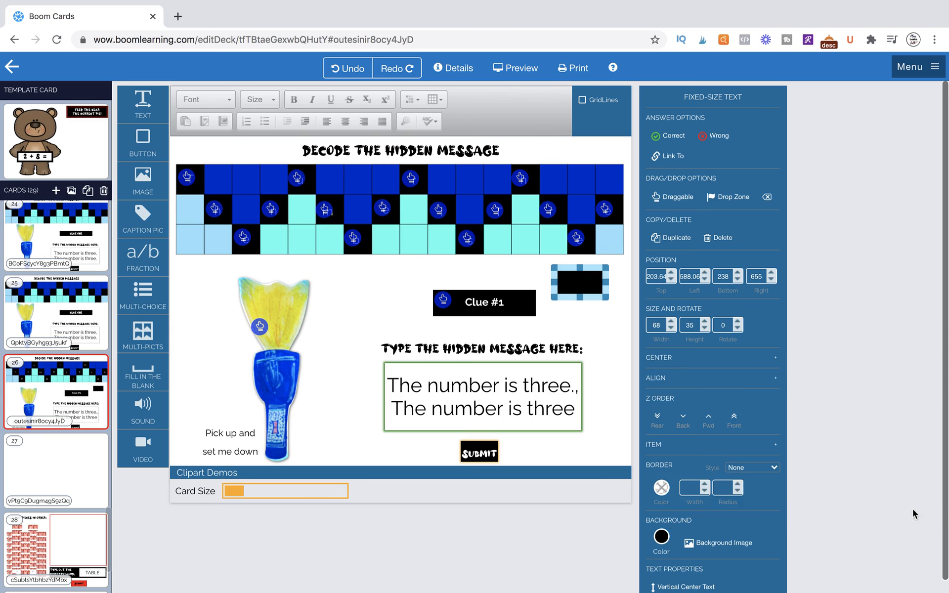
left_click(661, 488)
left_click(667, 342)
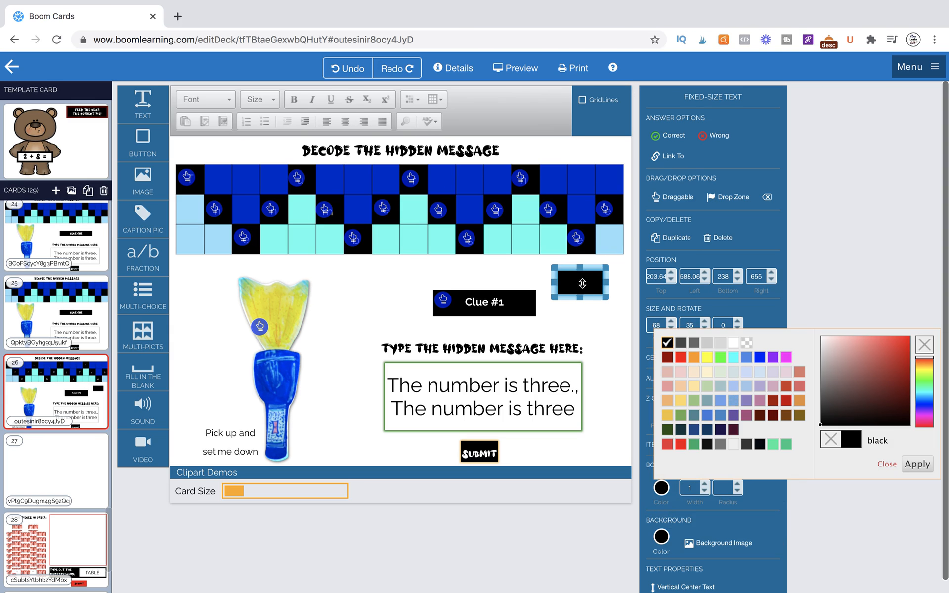
Step: Enter "Submit" in the new black box, centre the text and set its font size to 16
left_click(582, 282)
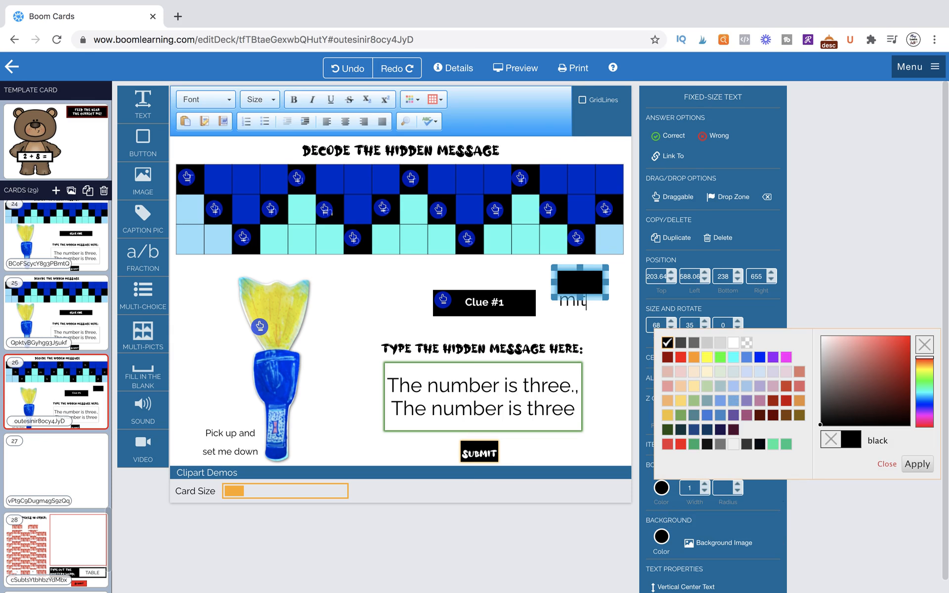
double_click(578, 285)
left_click(347, 122)
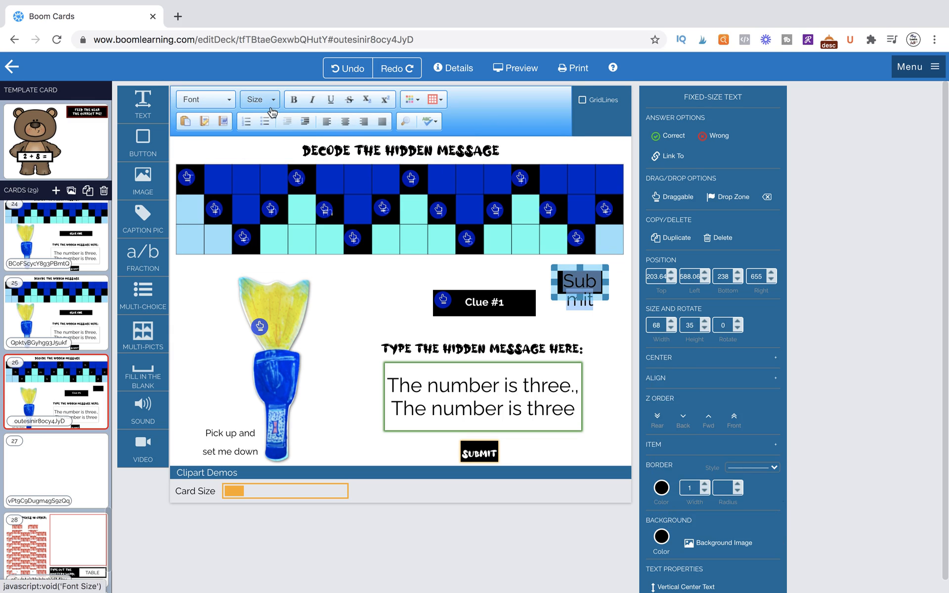
left_click(272, 100)
left_click(299, 163)
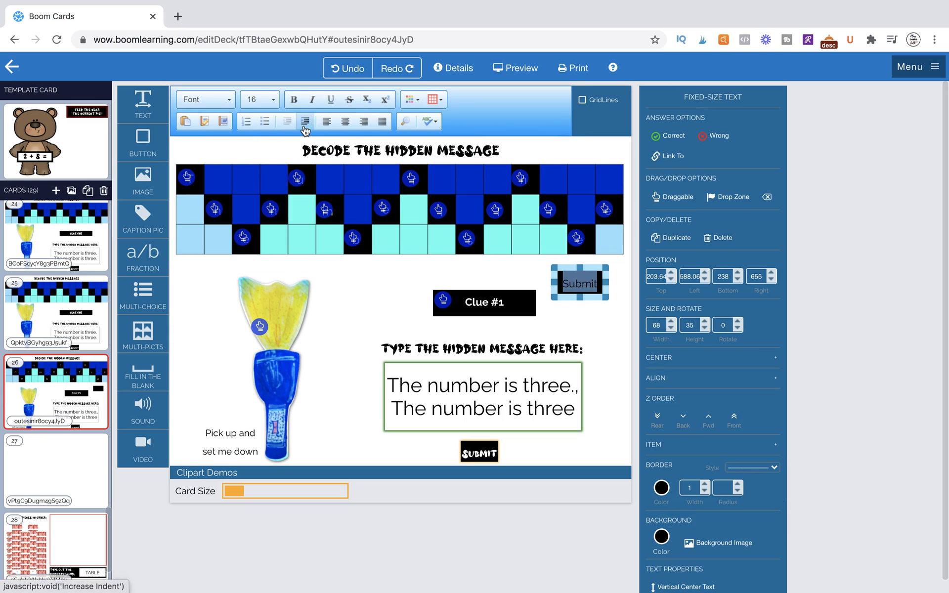
Step: Format the "Submit" text in white with the AlloyInk font and enlarge its box to about 91 by 41
left_click(403, 104)
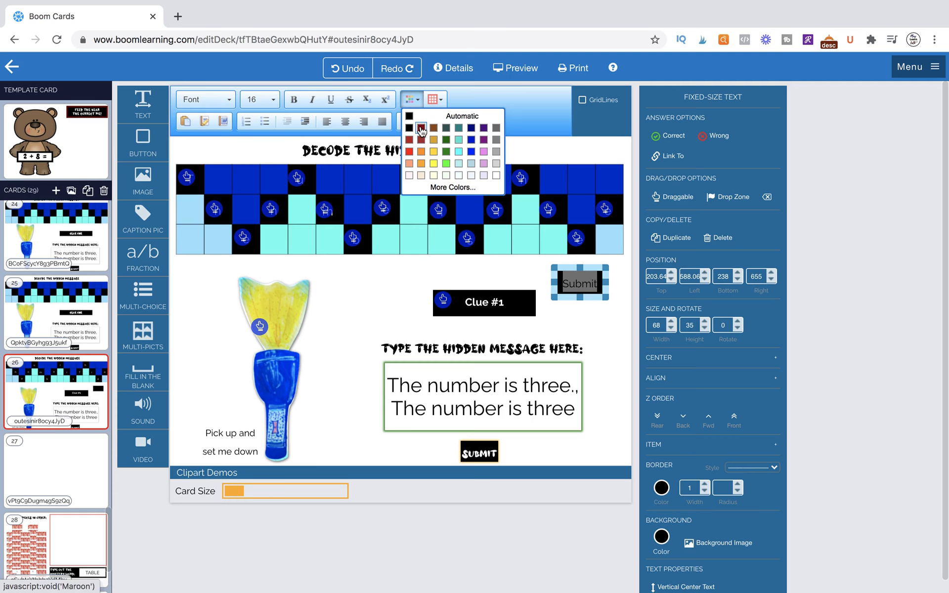
left_click(497, 182)
left_click(206, 99)
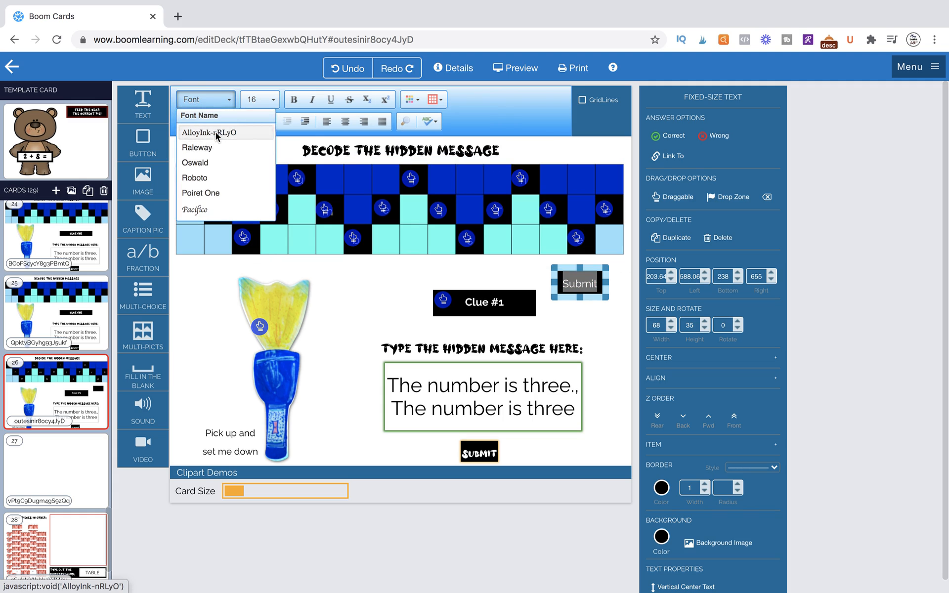
left_click(212, 132)
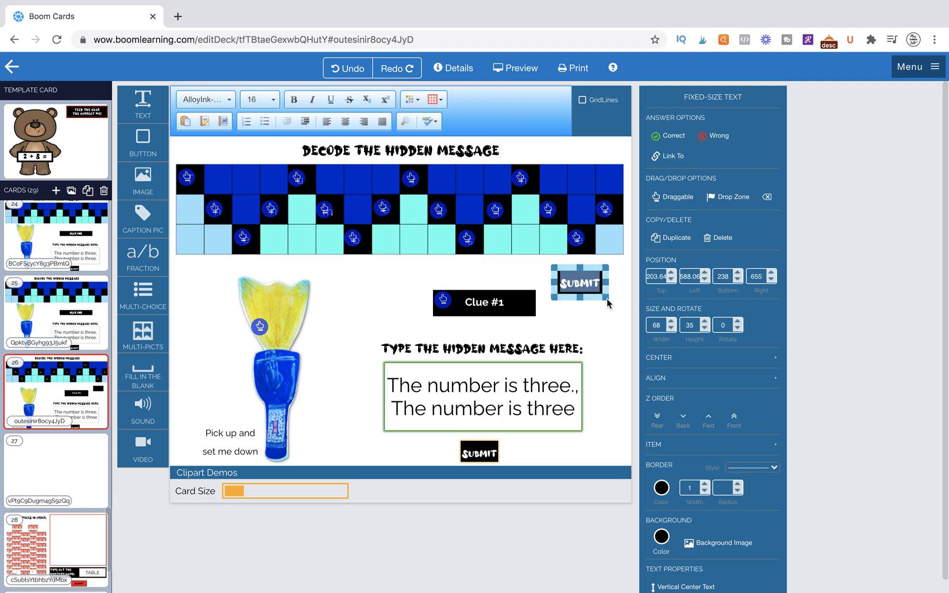
left_click_drag(609, 300, 619, 302)
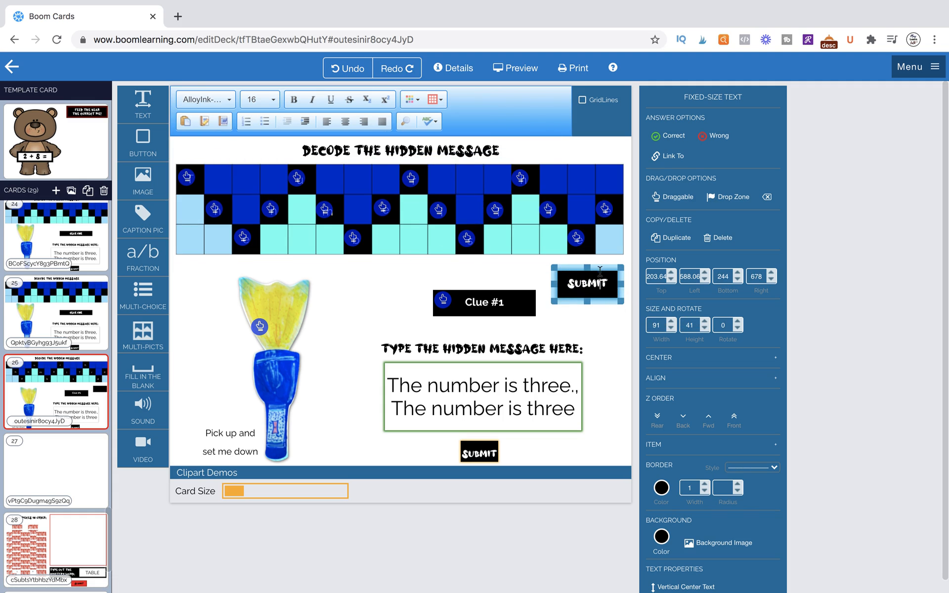
Step: Delete the old Submit button, move the new Submit box beneath the answer field and shrink it to about 82 by 34
left_click(469, 438)
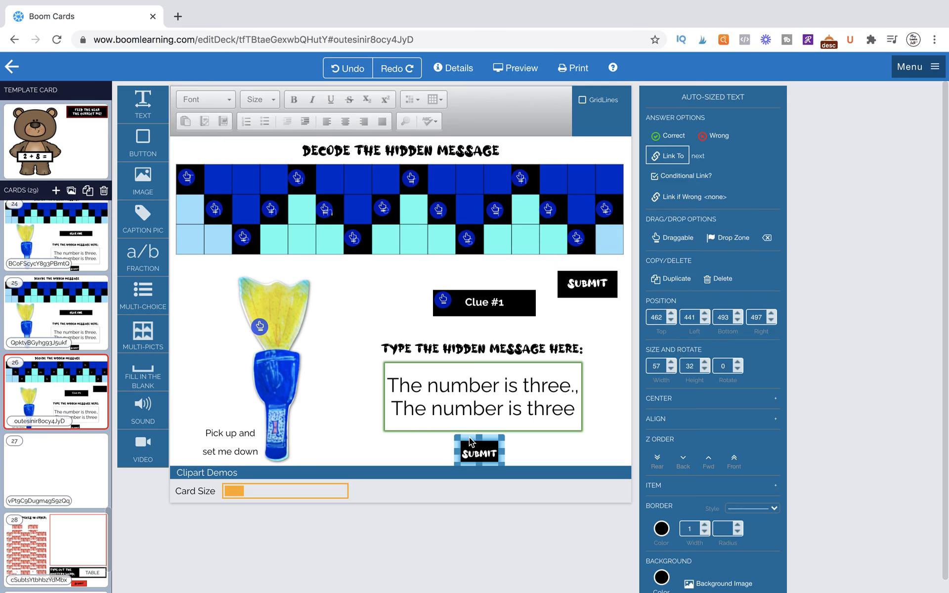
key("Delete")
left_click(593, 285)
left_click_drag(580, 267, 483, 432)
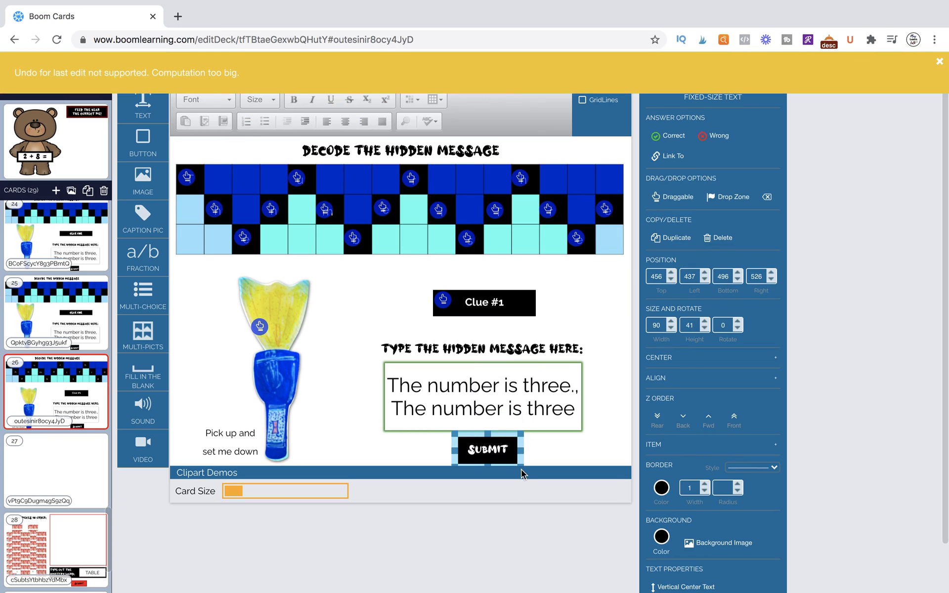
left_click_drag(521, 467, 509, 439)
Step: Align the Submit box with the Clue #1 cover along a shared vertical centre line
left_click(482, 293)
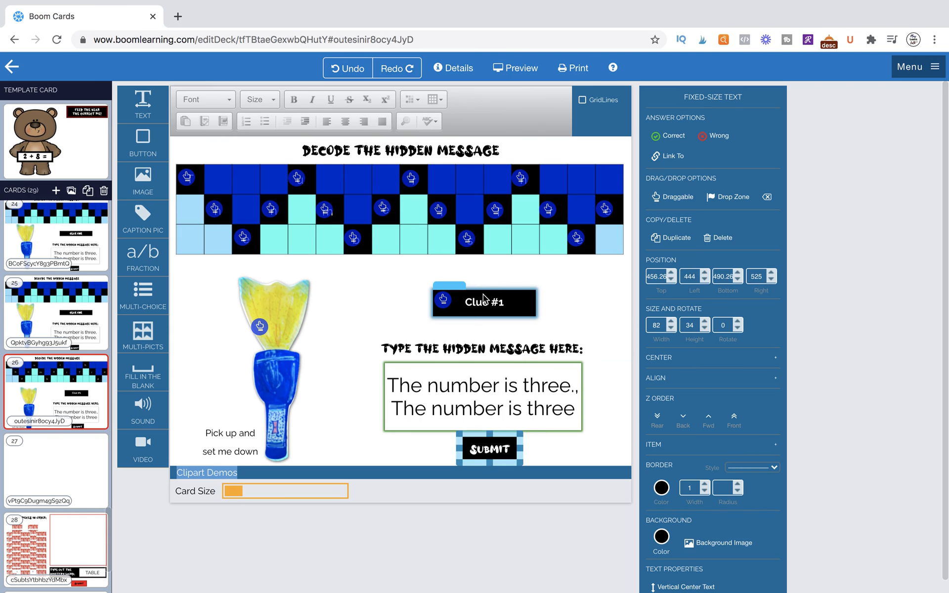
left_click(472, 458, "shift")
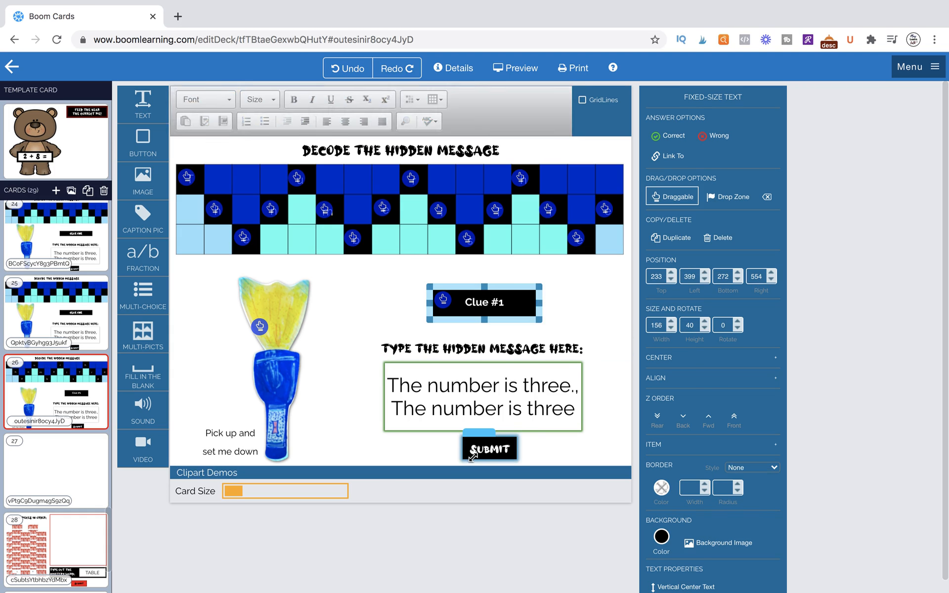
left_click(658, 377)
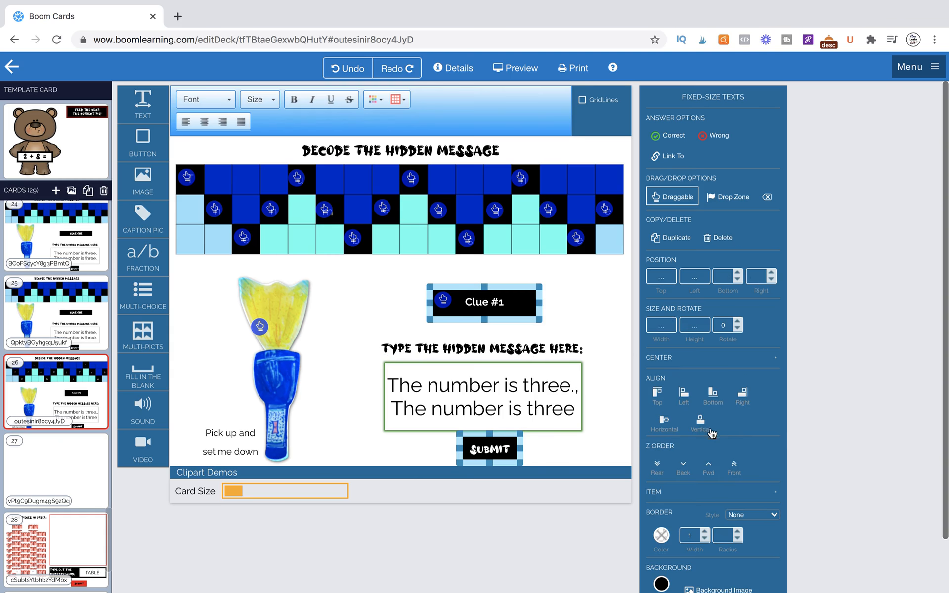
left_click(702, 424)
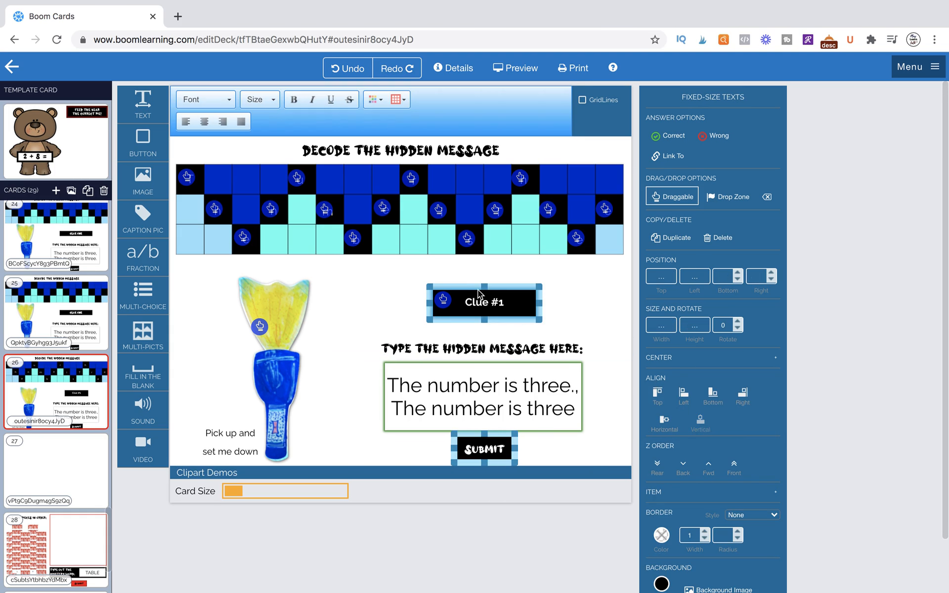
left_click(534, 445)
Step: Link the Submit box to the next card as a conditional link, with no link set for wrong answers
left_click(467, 448)
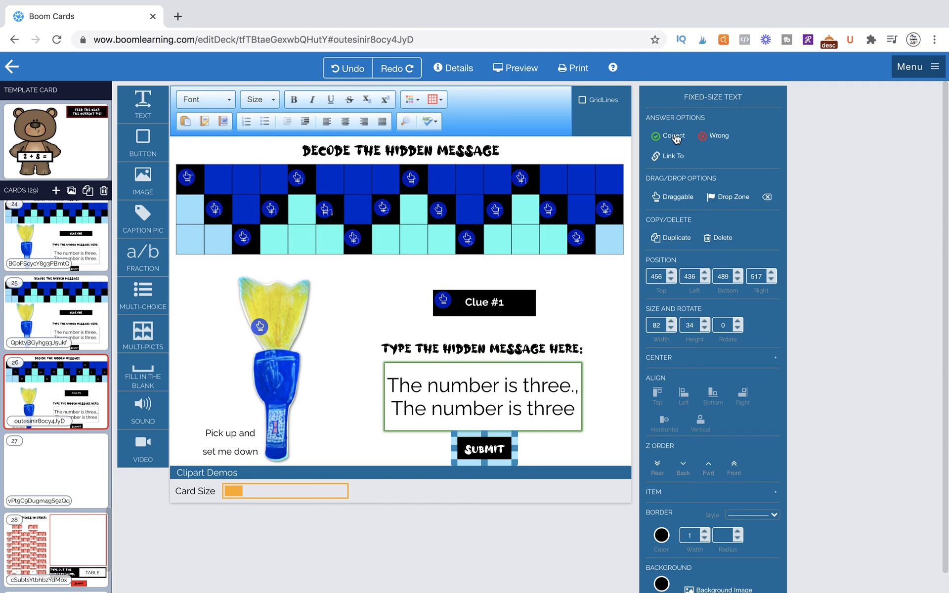
left_click(453, 68)
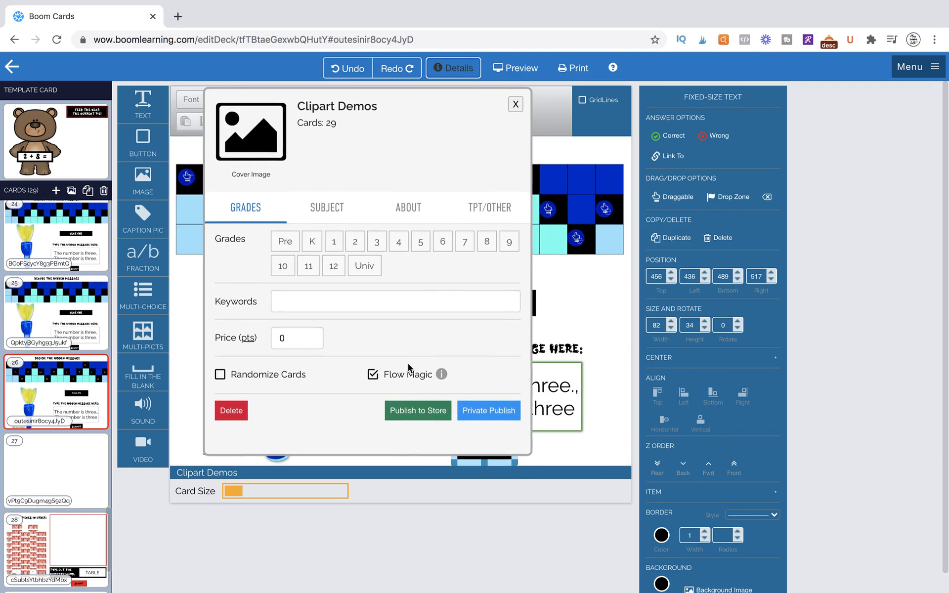
left_click(516, 106)
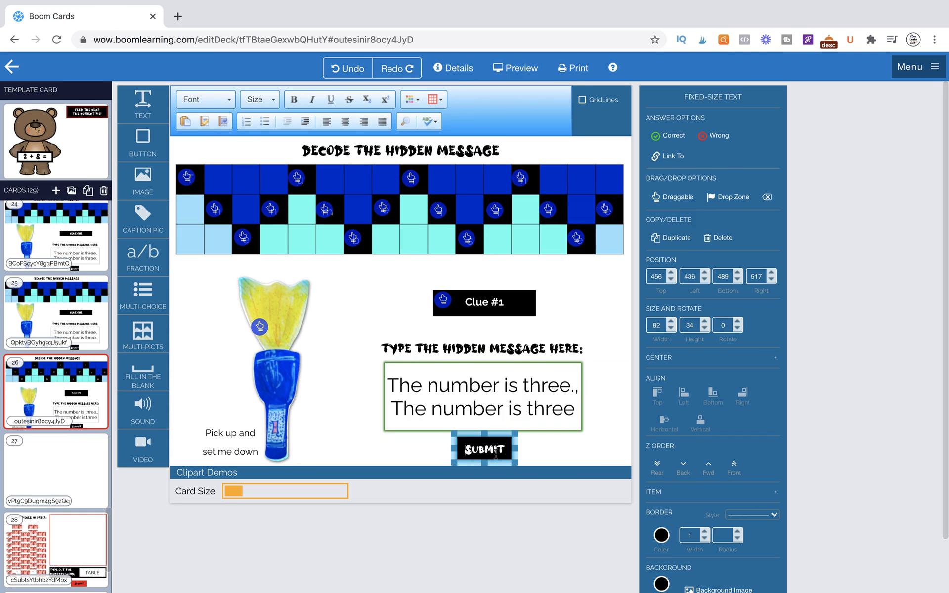
left_click(671, 156)
left_click(687, 295)
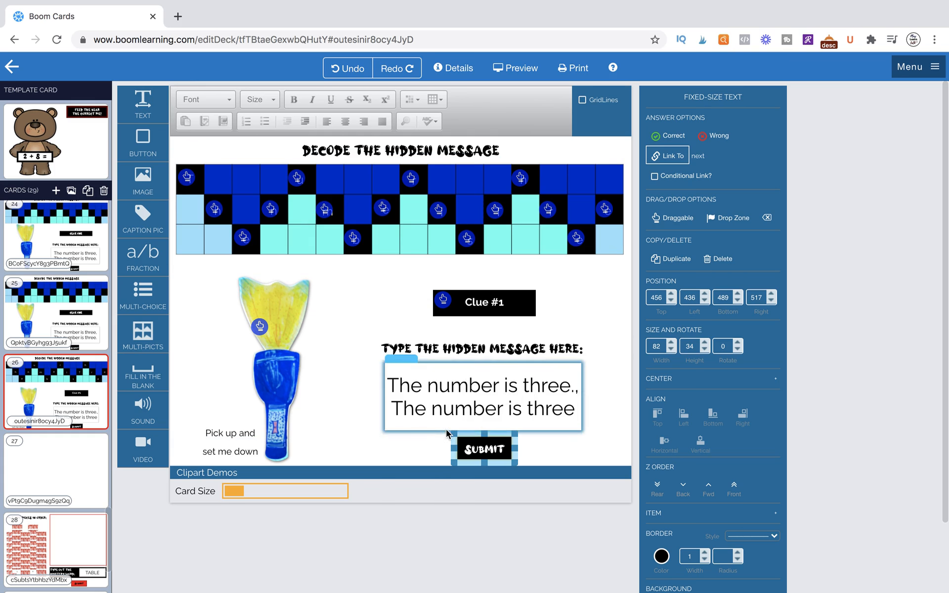
left_click(655, 178)
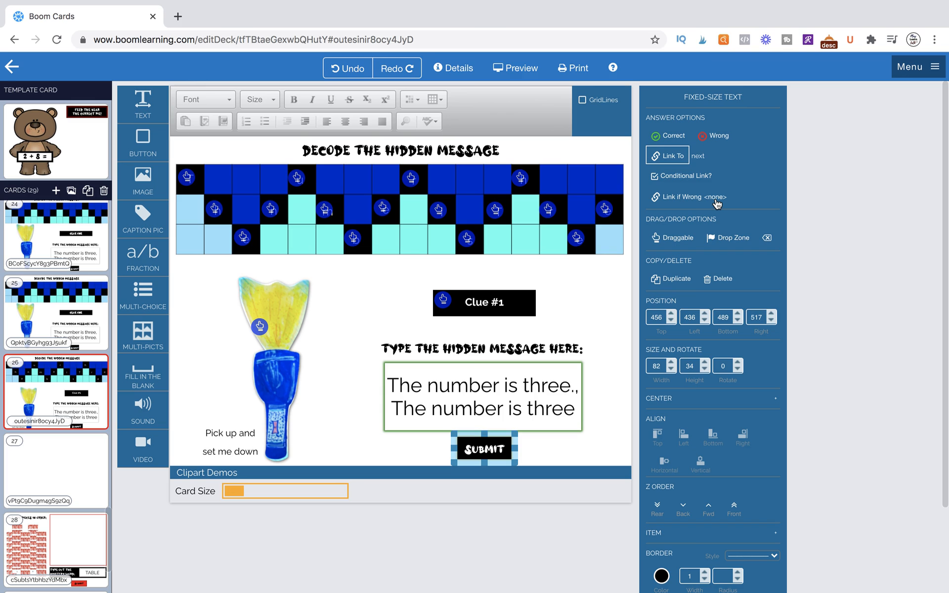
left_click(598, 299)
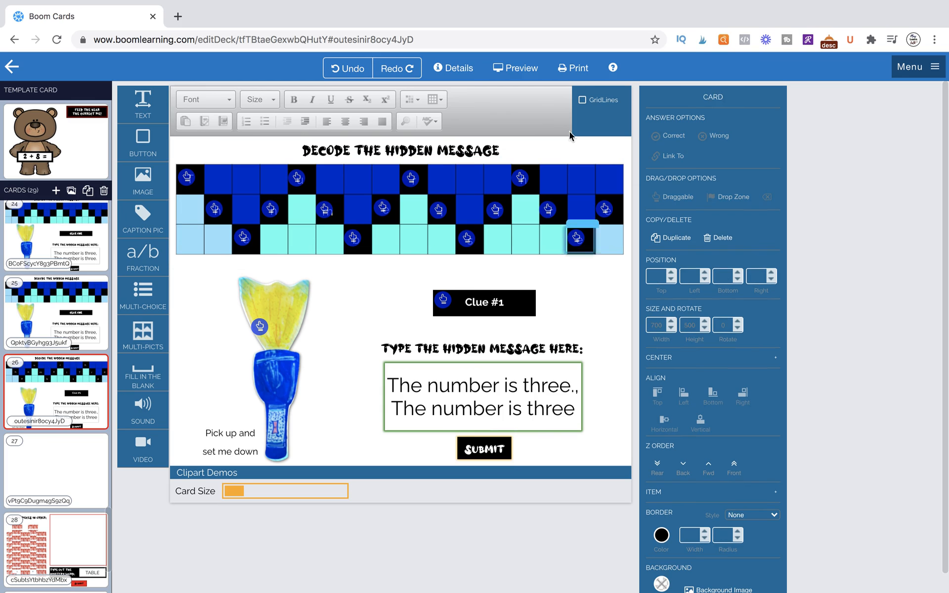
Step: Preview the card to check how the letter boxes look, and return to the editor
left_click(531, 69)
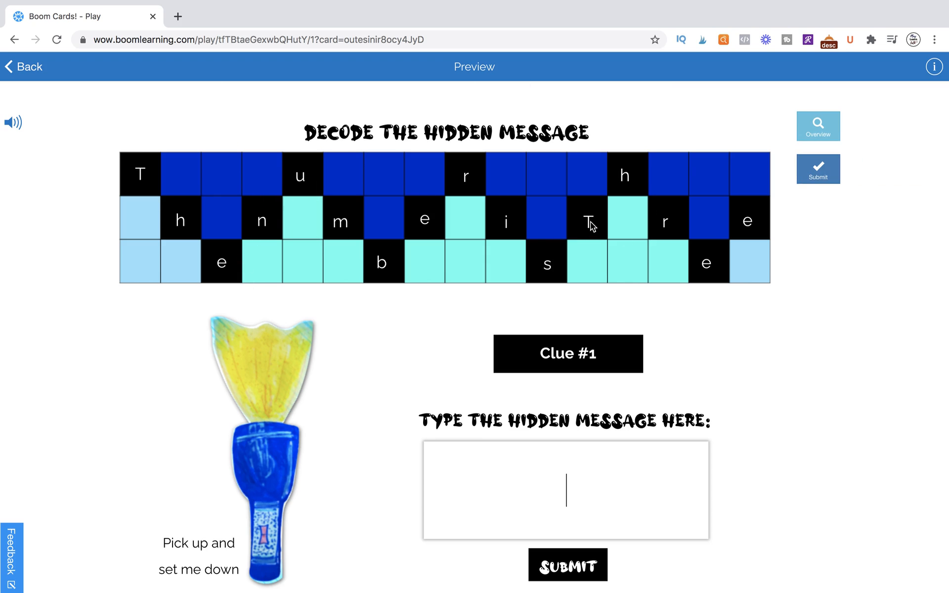
left_click(34, 67)
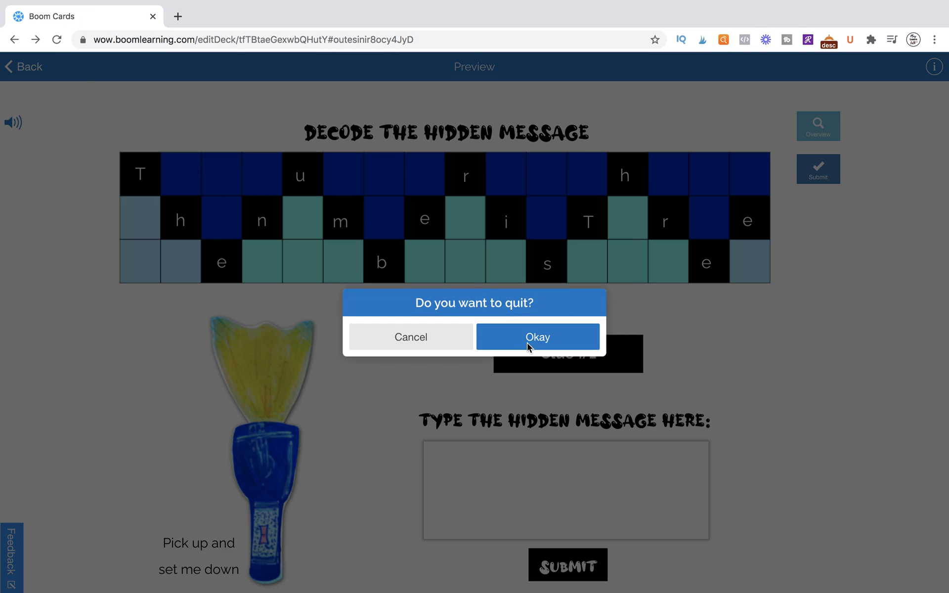
left_click(568, 339)
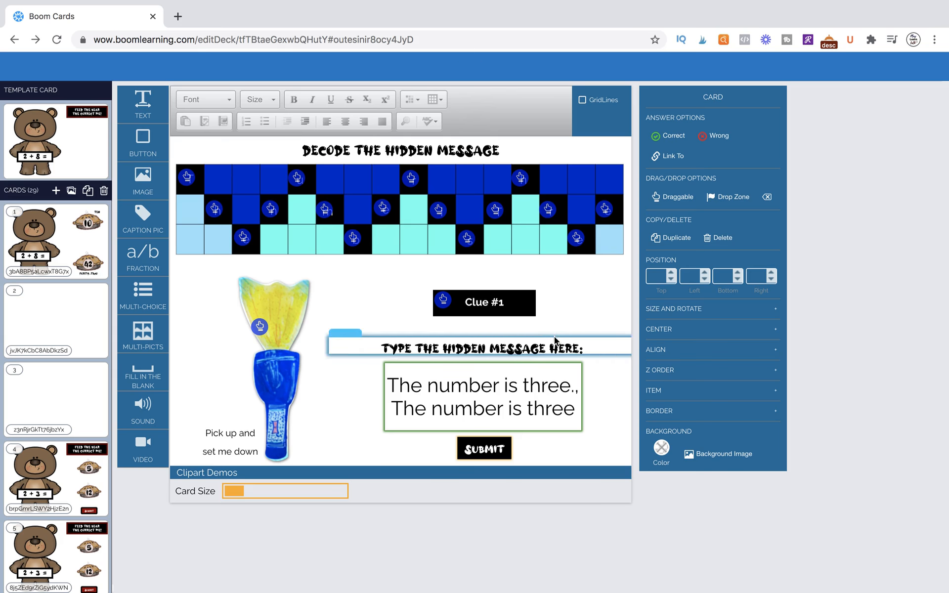
Step: Set the text colour of all the draggable letter boxes in the pattern to black
left_click(500, 212)
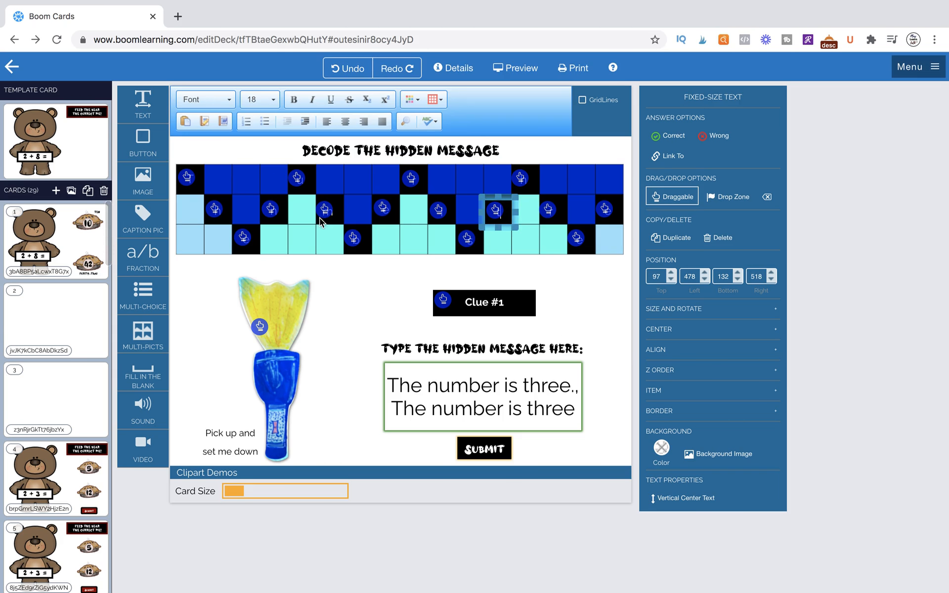
left_click(254, 274)
left_click(192, 187)
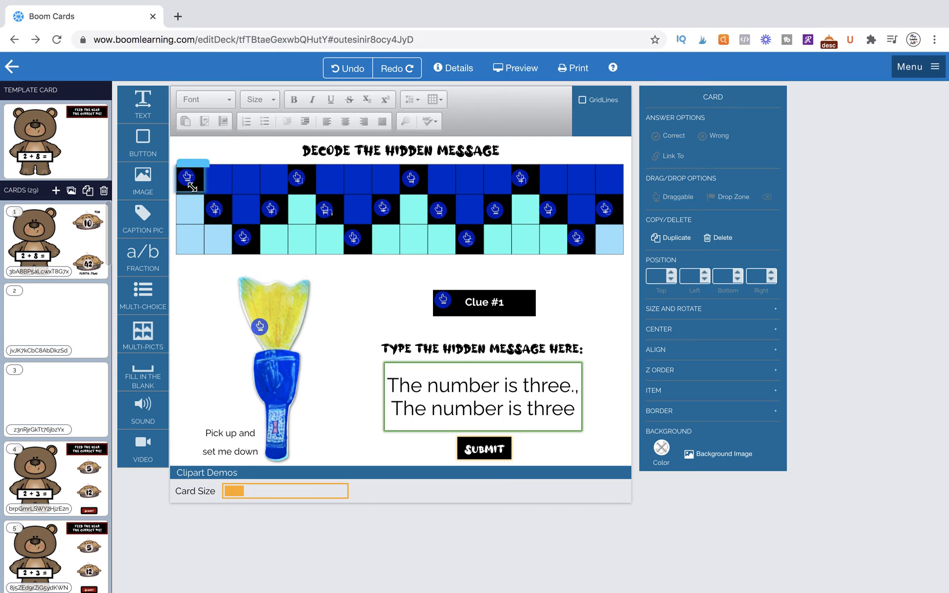
left_click(214, 209, "shift")
left_click(243, 237, "shift")
left_click(271, 209, "shift")
left_click(297, 177, "shift")
left_click(325, 209, "shift")
left_click(353, 237, "shift")
left_click(382, 208, "shift")
left_click(411, 177, "shift")
left_click(438, 209, "shift")
left_click(467, 238, "shift")
left_click(495, 209, "shift")
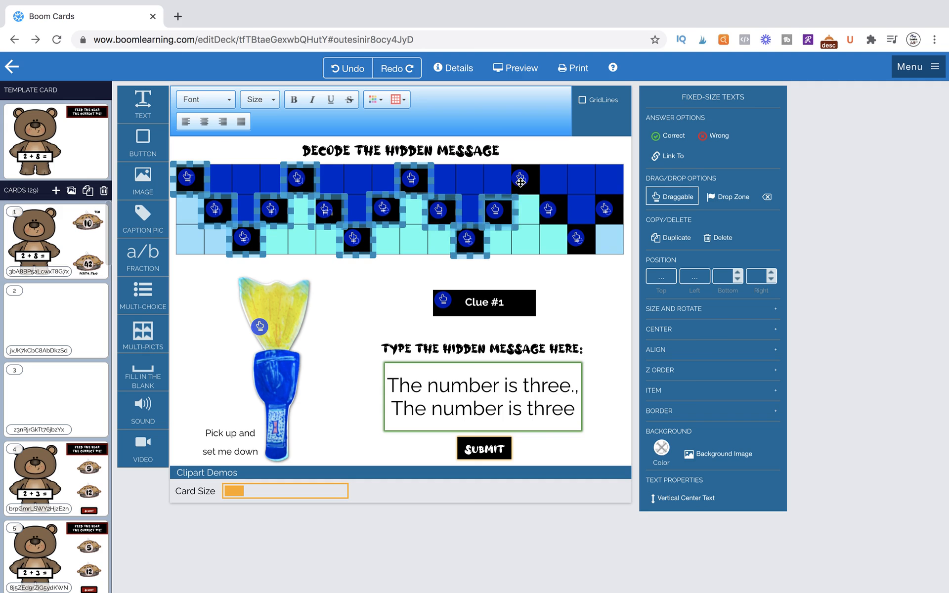
left_click(521, 181, "shift")
left_click(548, 209, "shift")
left_click(577, 238, "shift")
left_click(605, 209, "shift")
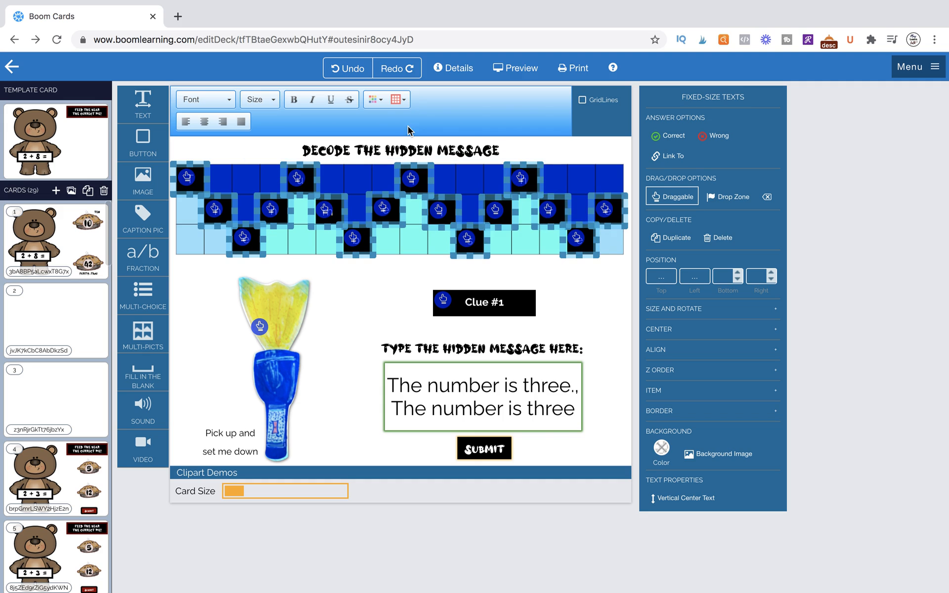
left_click(374, 102)
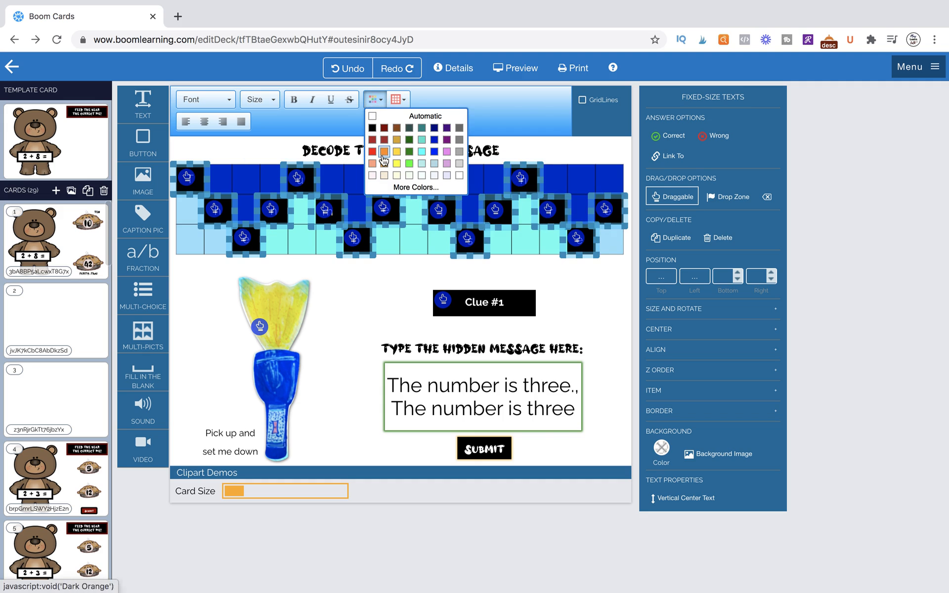
left_click(373, 130)
left_click(373, 272)
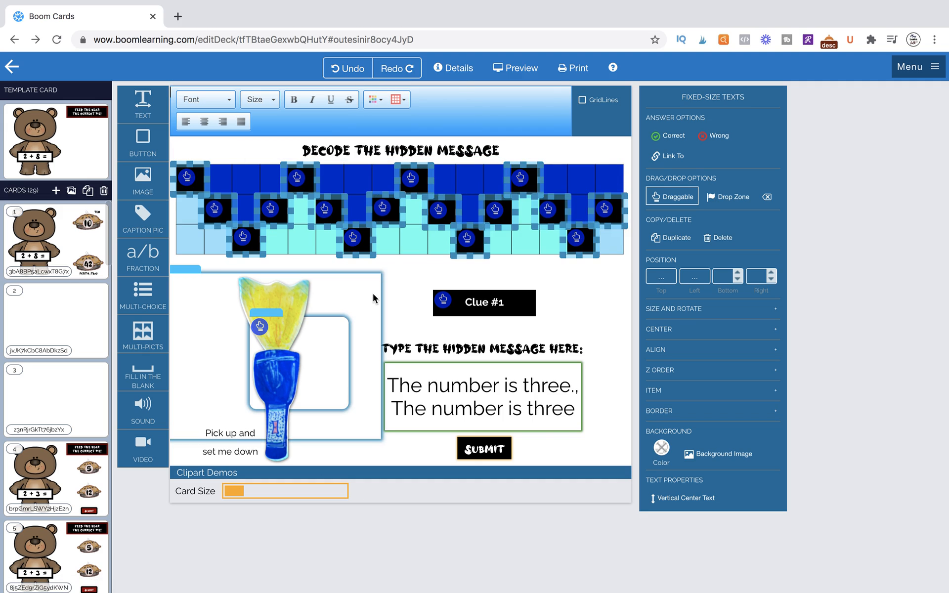
left_click(459, 178)
Step: Preview the card and move the flashlight over several parts of the pattern to test revealing the hidden letters
left_click(518, 68)
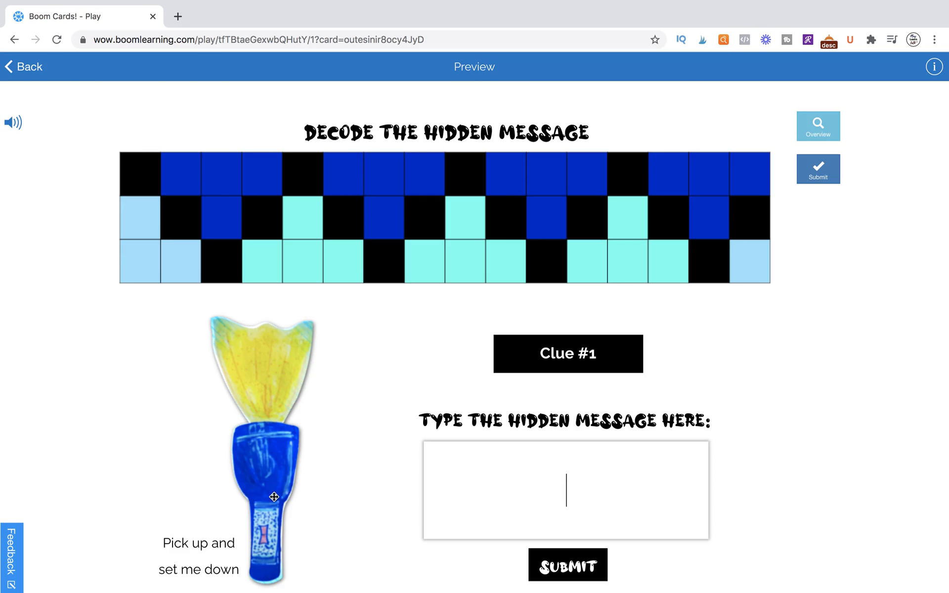
left_click_drag(279, 451, 274, 404)
left_click_drag(253, 368, 242, 351)
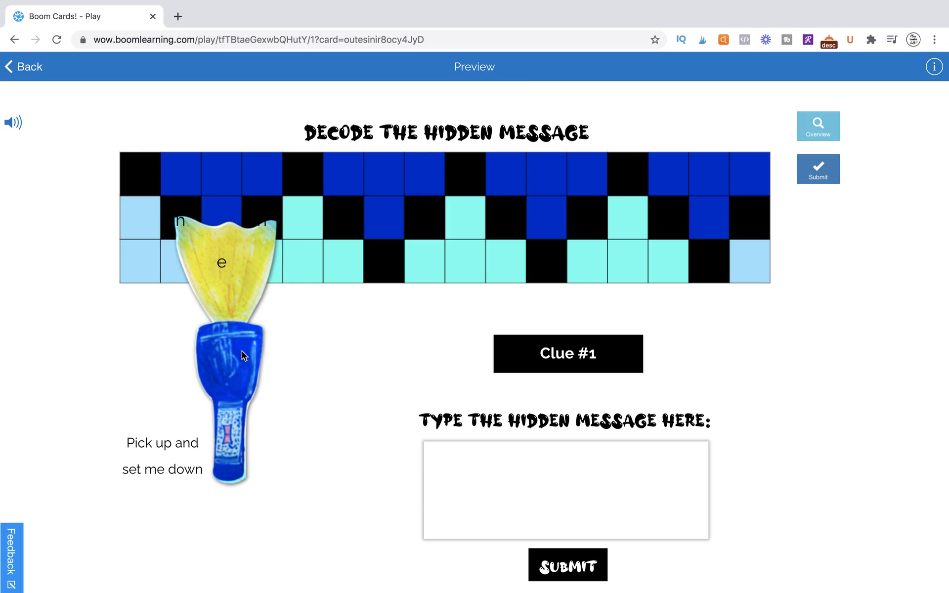
left_click_drag(245, 381, 319, 308)
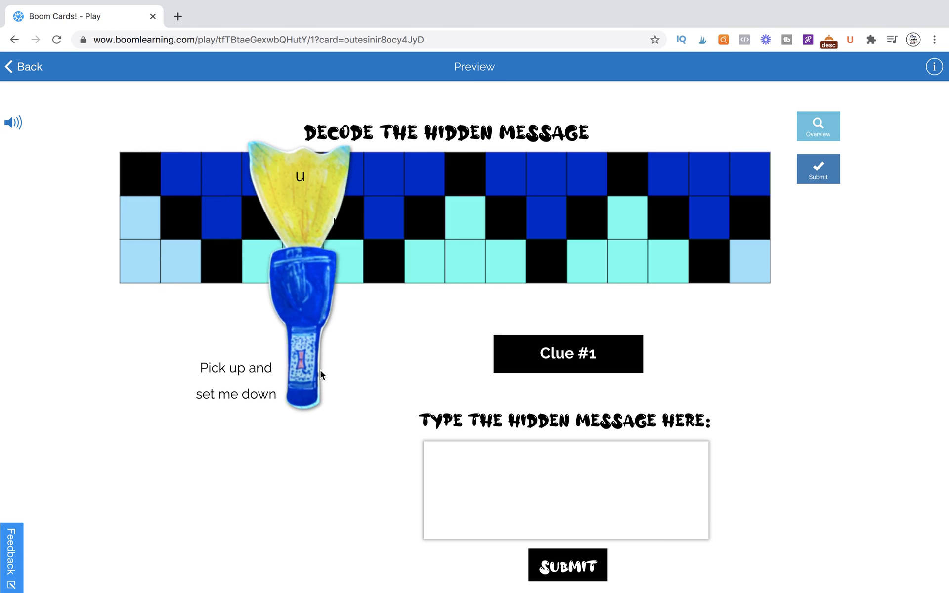
left_click_drag(318, 291, 246, 358)
Step: Test moving the hidden letter e off its square and back, and set the flashlight down below the pattern
left_click(220, 260)
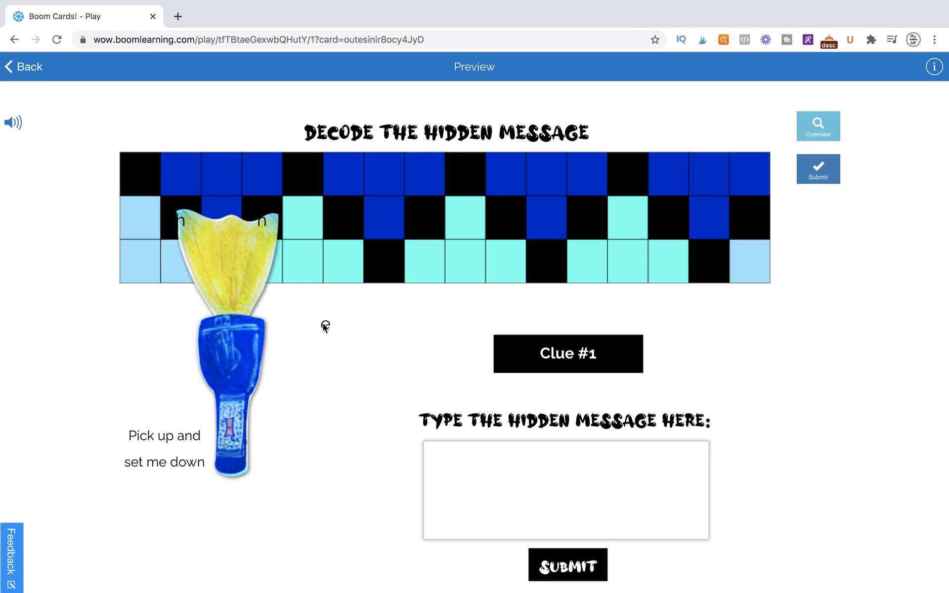
left_click(248, 287)
left_click(222, 262)
mouse_move(222, 259)
left_mouse_down()
mouse_move(257, 272)
mouse_move(371, 398)
mouse_move(222, 262)
left_mouse_up()
mouse_move(244, 335)
left_mouse_down()
mouse_move(246, 345)
mouse_move(237, 327)
left_mouse_up()
mouse_move(224, 261)
left_mouse_down()
mouse_move(248, 297)
mouse_move(224, 259)
left_mouse_up()
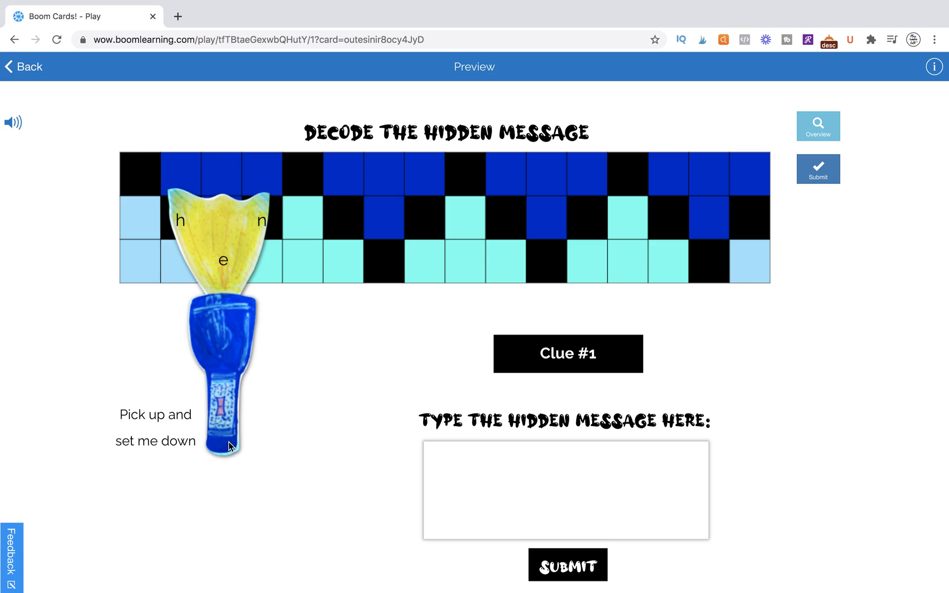
left_click(220, 406)
left_click_drag(223, 259, 213, 438)
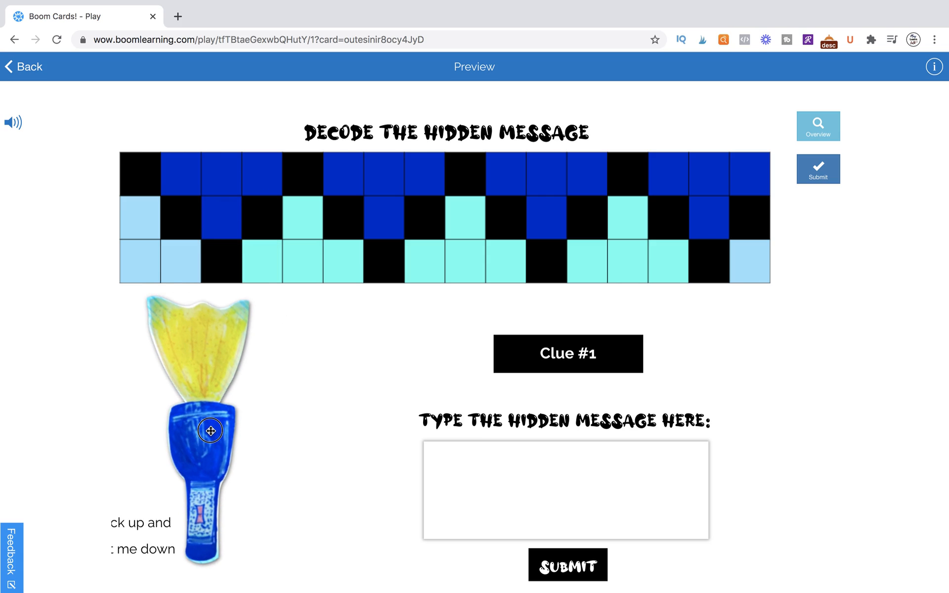
Step: Test a wrong answer by entering "The number is four" and submitting it
left_click(469, 474)
type("The nu")
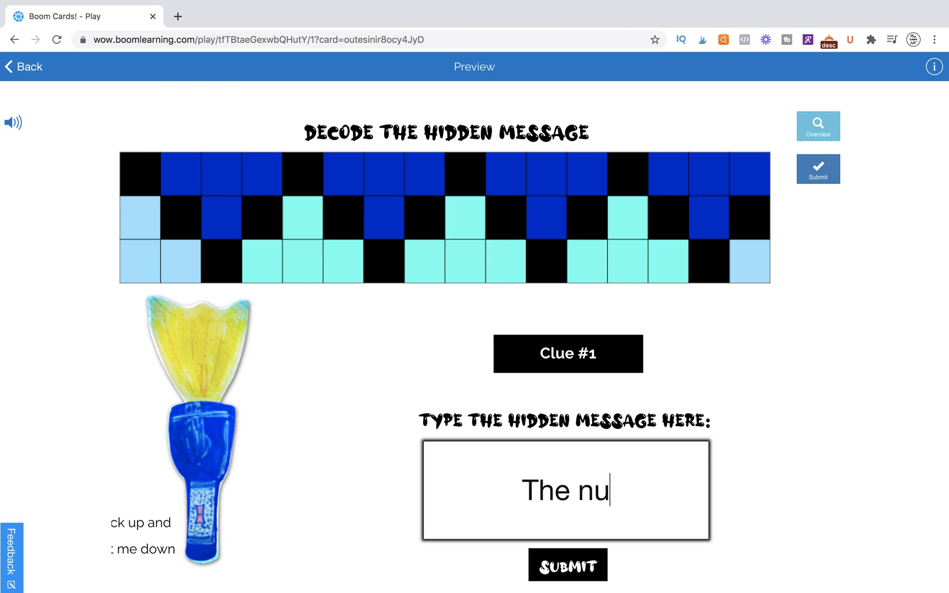
type("mber is four")
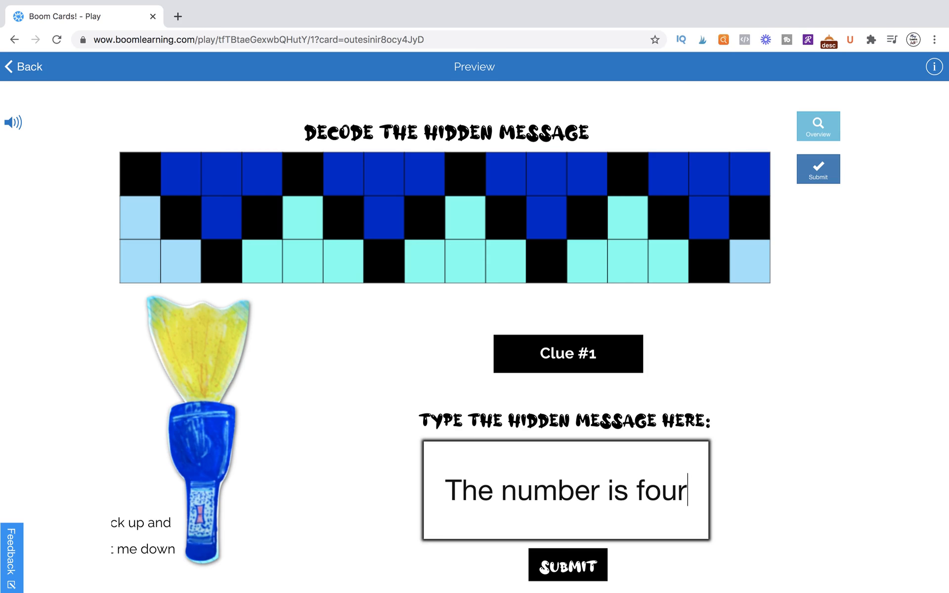
left_click(674, 243)
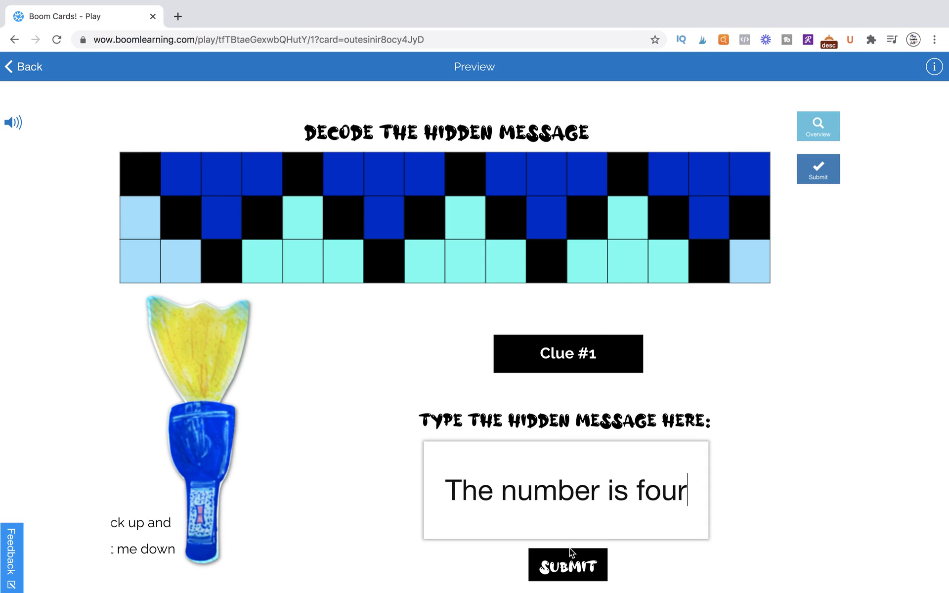
left_click(824, 168)
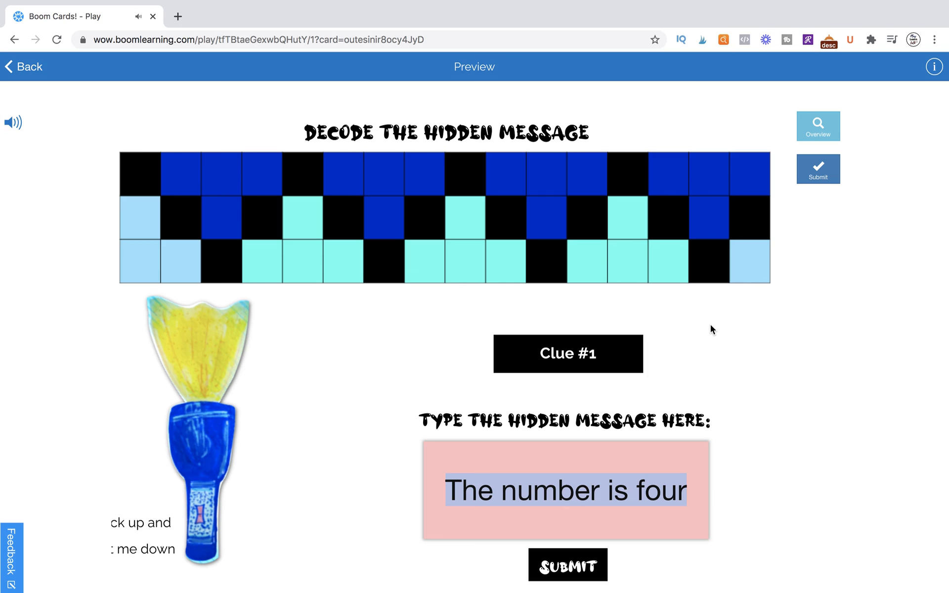
left_click(652, 562)
left_click(557, 569)
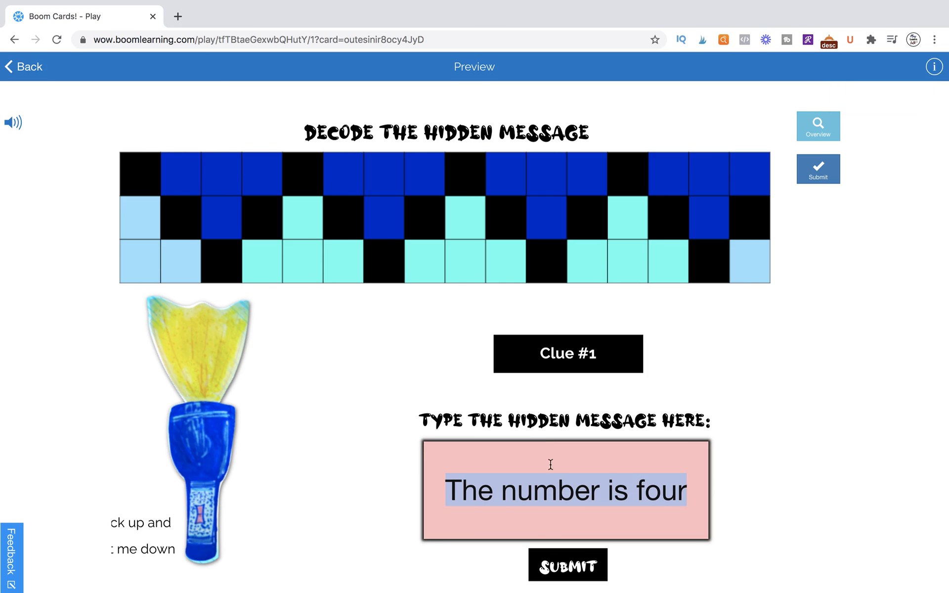
Step: Replace "four" with "three" in the answer and submit it with the card's own Submit box
left_click(677, 499)
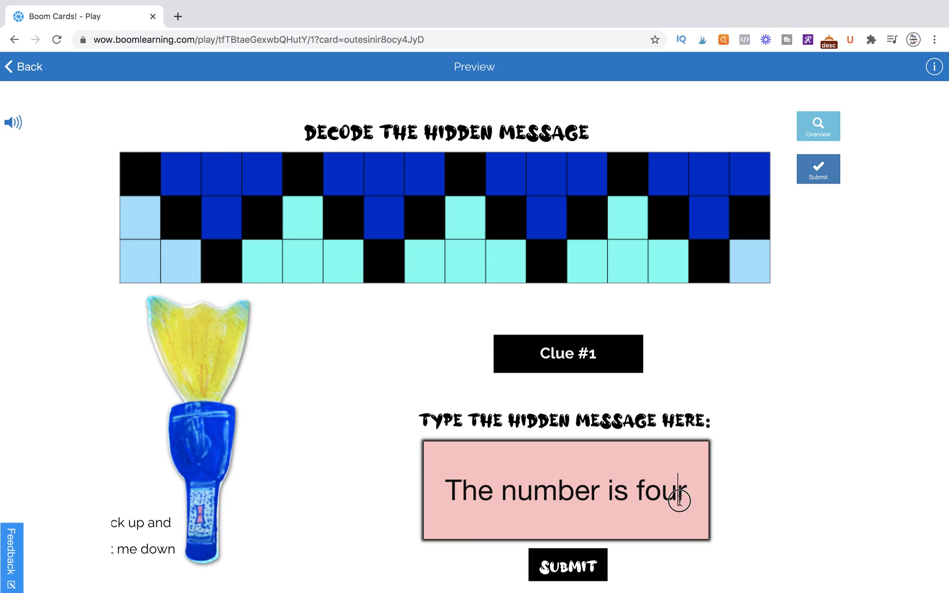
left_click_drag(686, 492, 638, 494)
type("three")
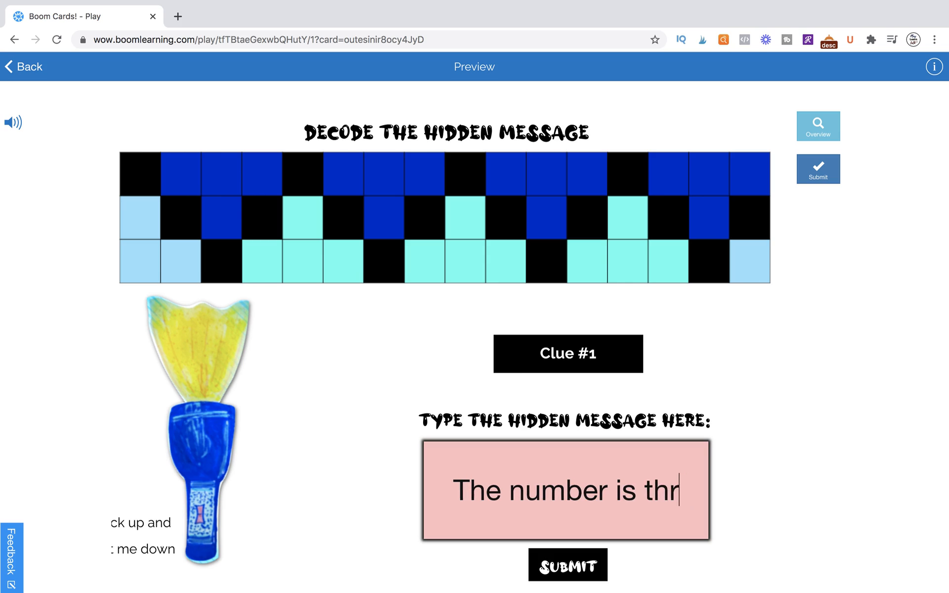
left_click(578, 569)
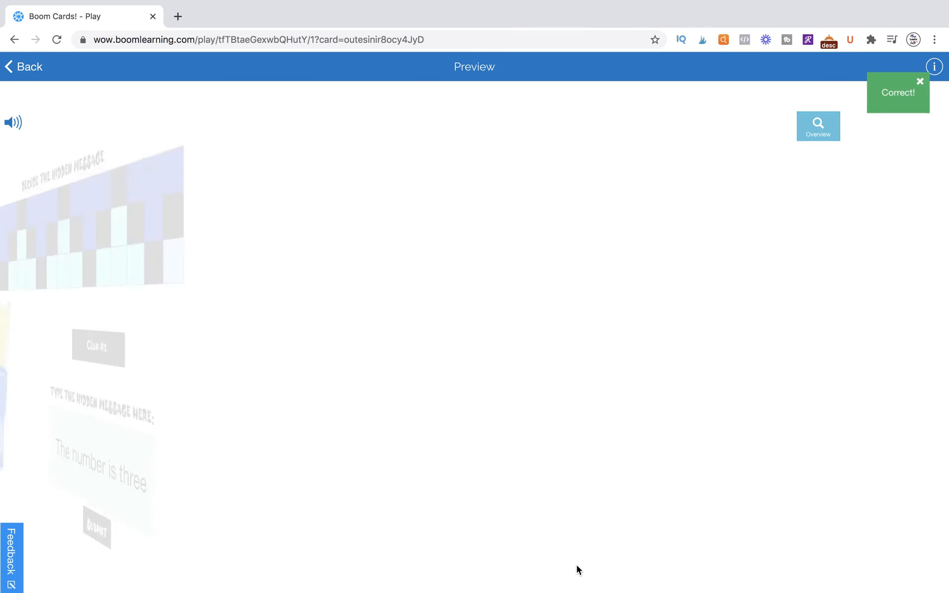